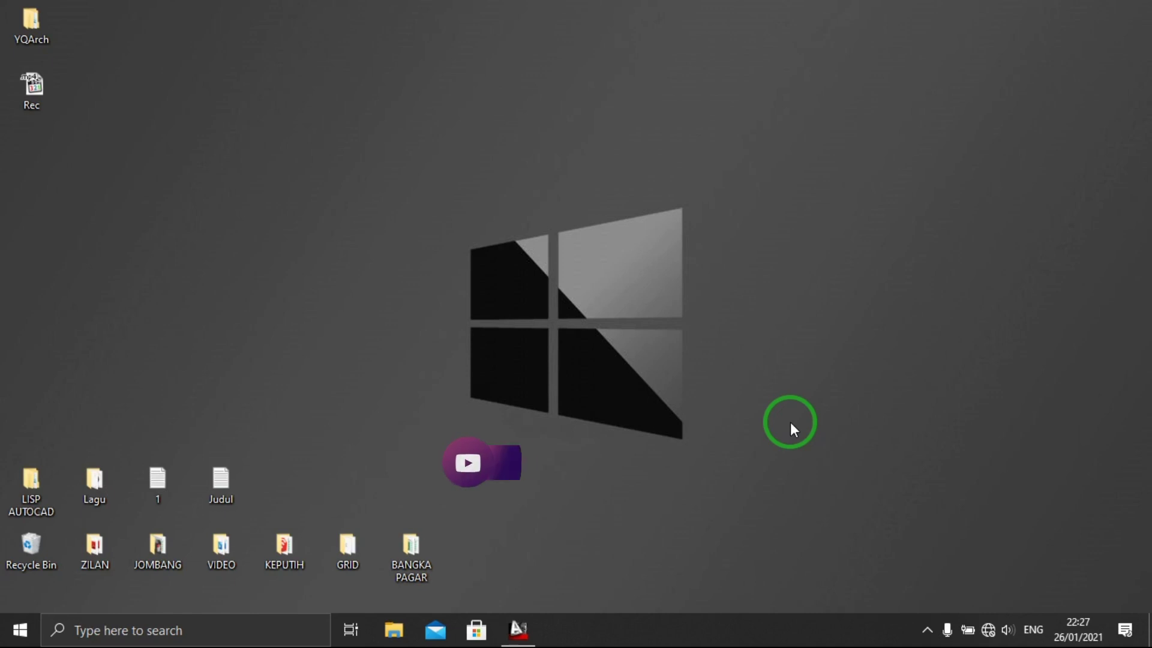
Refresh the Windows desktop three times from its right-click menu
right_click(745, 279)
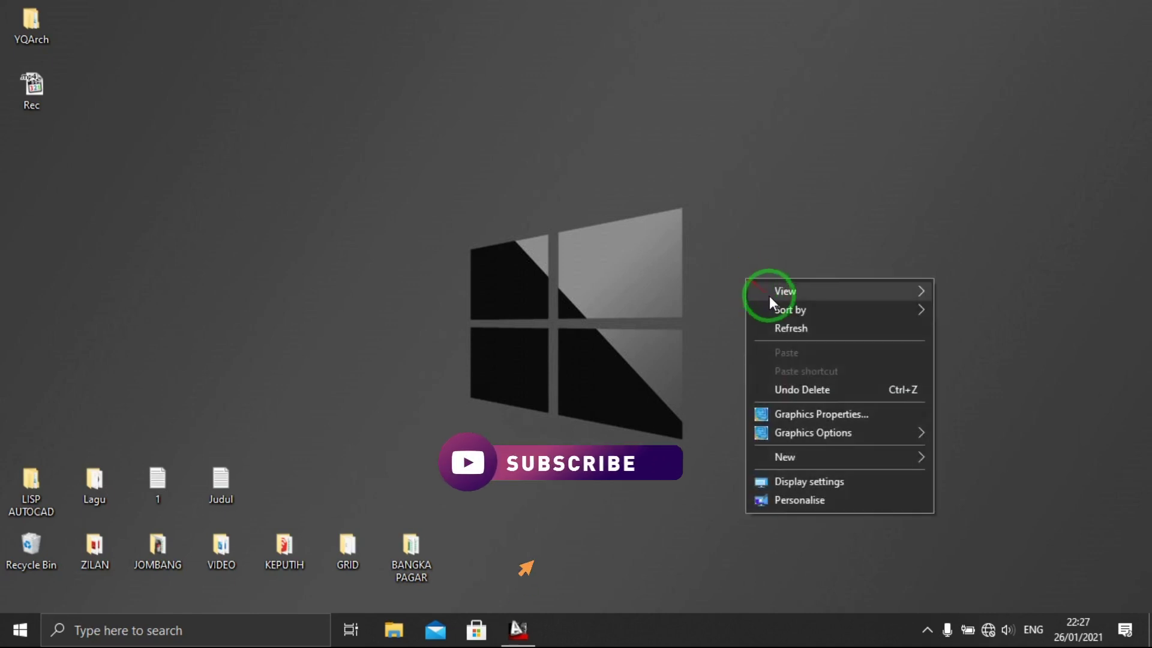
click(790, 328)
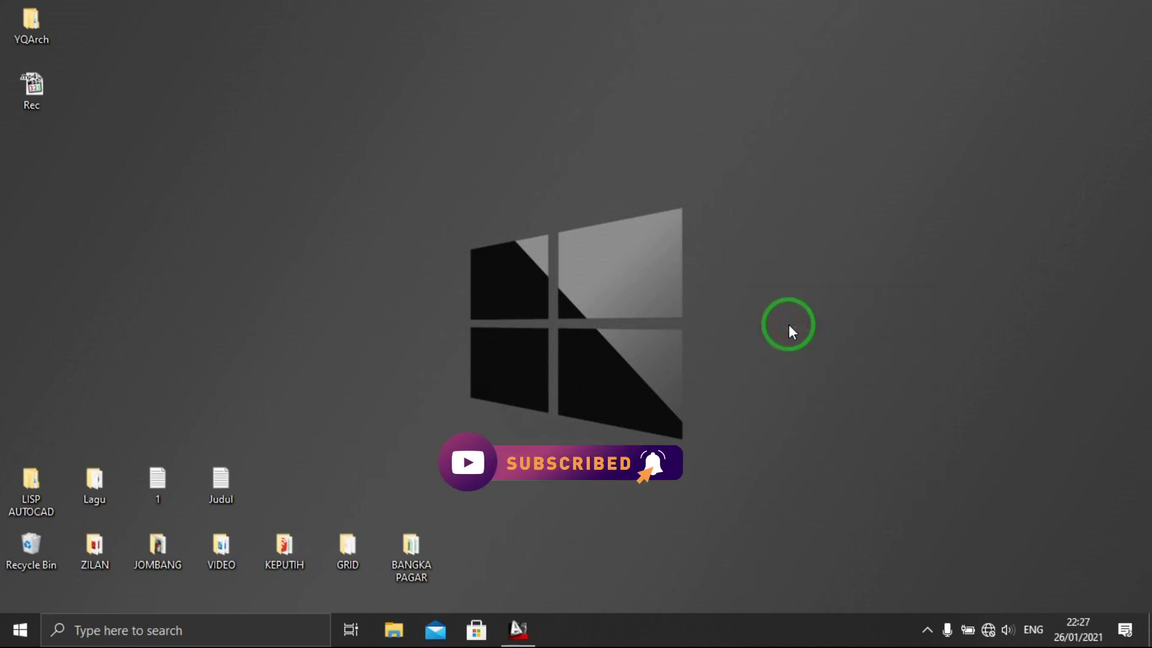
right_click(743, 289)
click(768, 345)
right_click(744, 312)
click(797, 362)
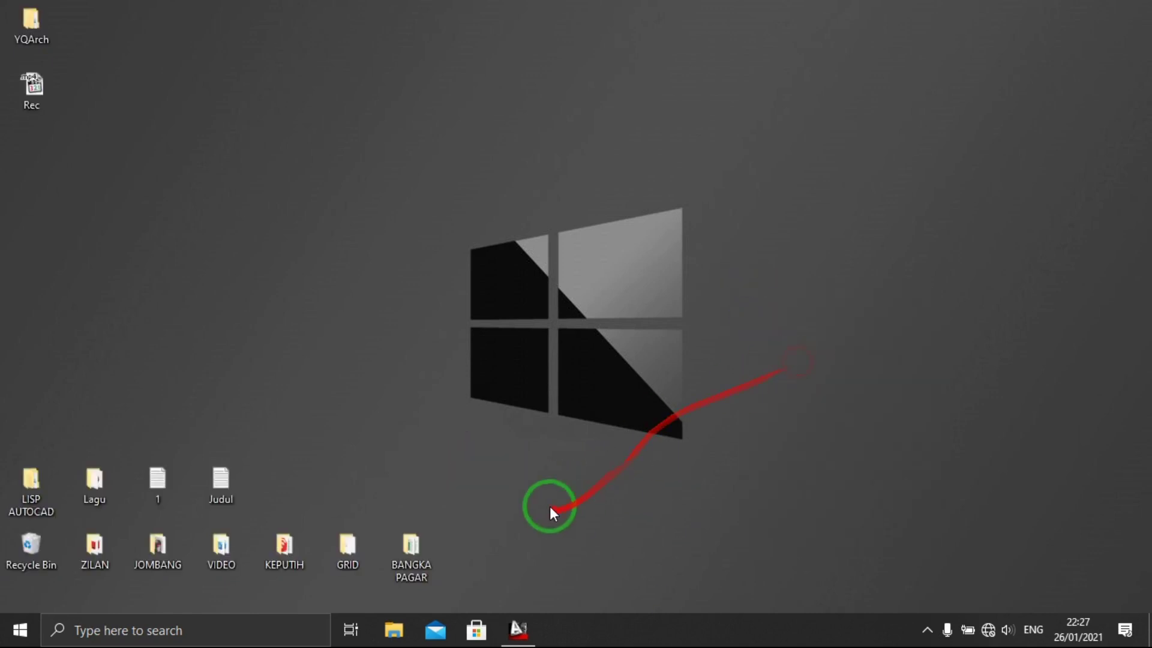
Restore AutoCAD 2013 from the taskbar, close it, and refresh the desktop
click(516, 627)
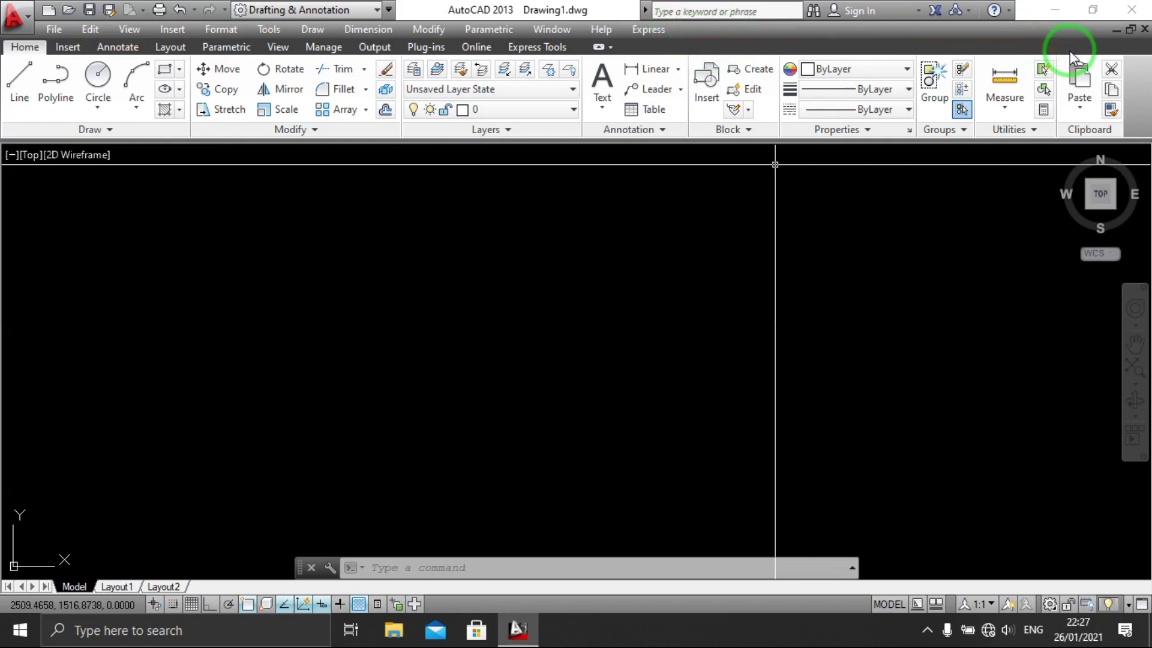
click(1128, 21)
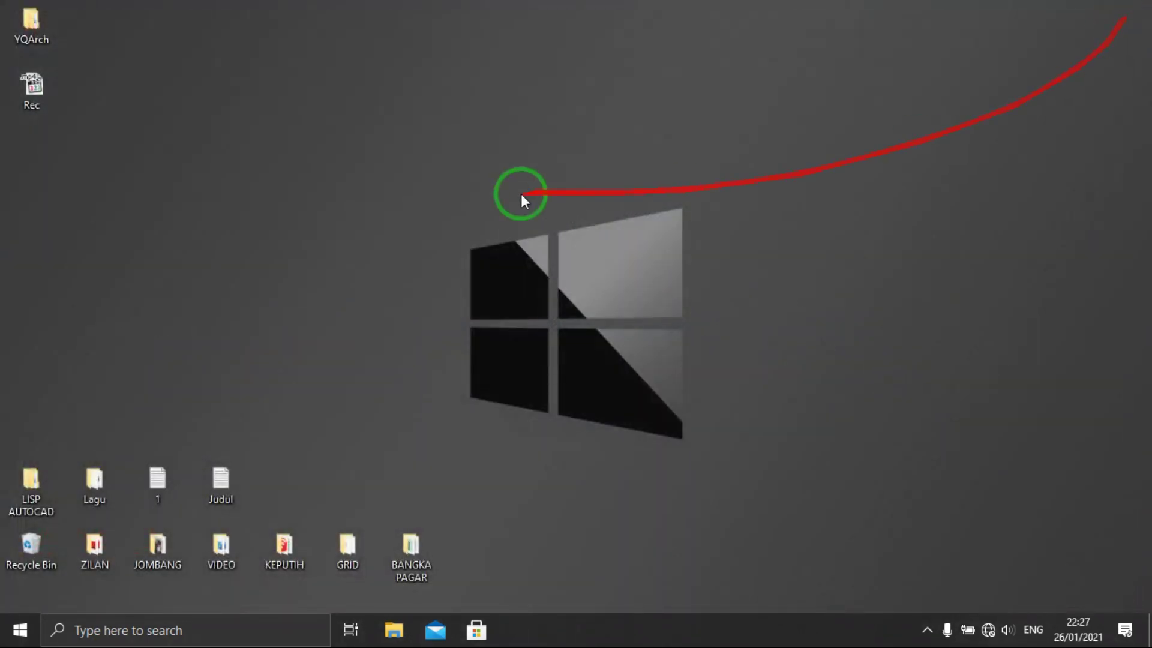
right_click(521, 193)
click(581, 240)
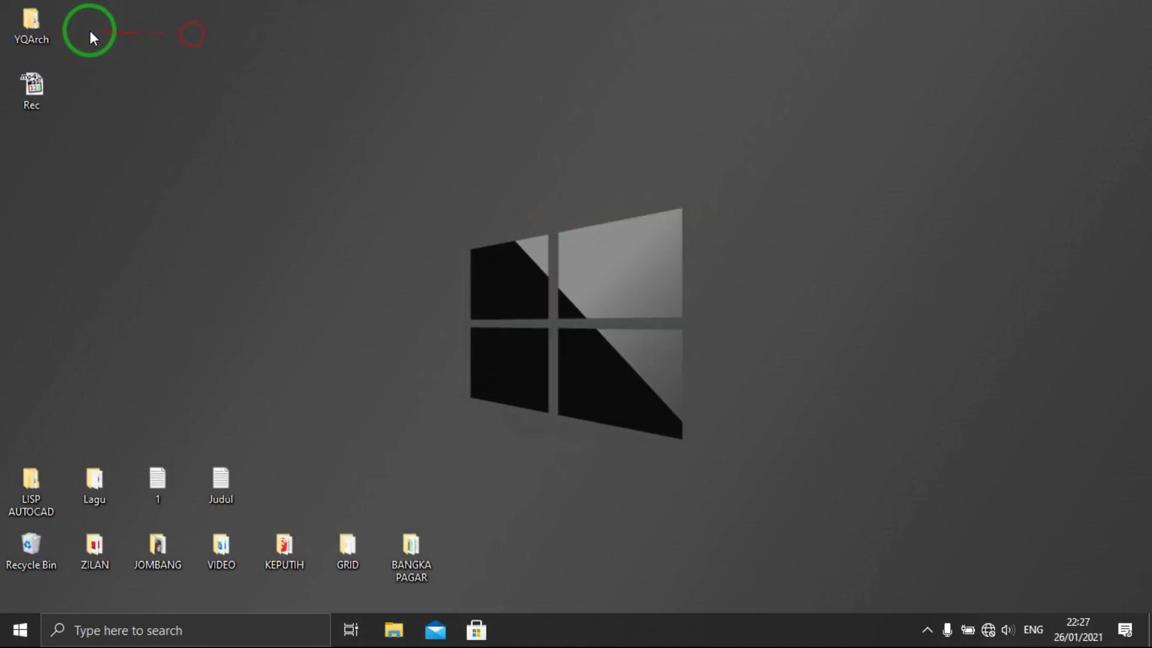
Move the YQArch folder from the desktop into Local Disk (C:)
click(39, 23)
click(121, 40)
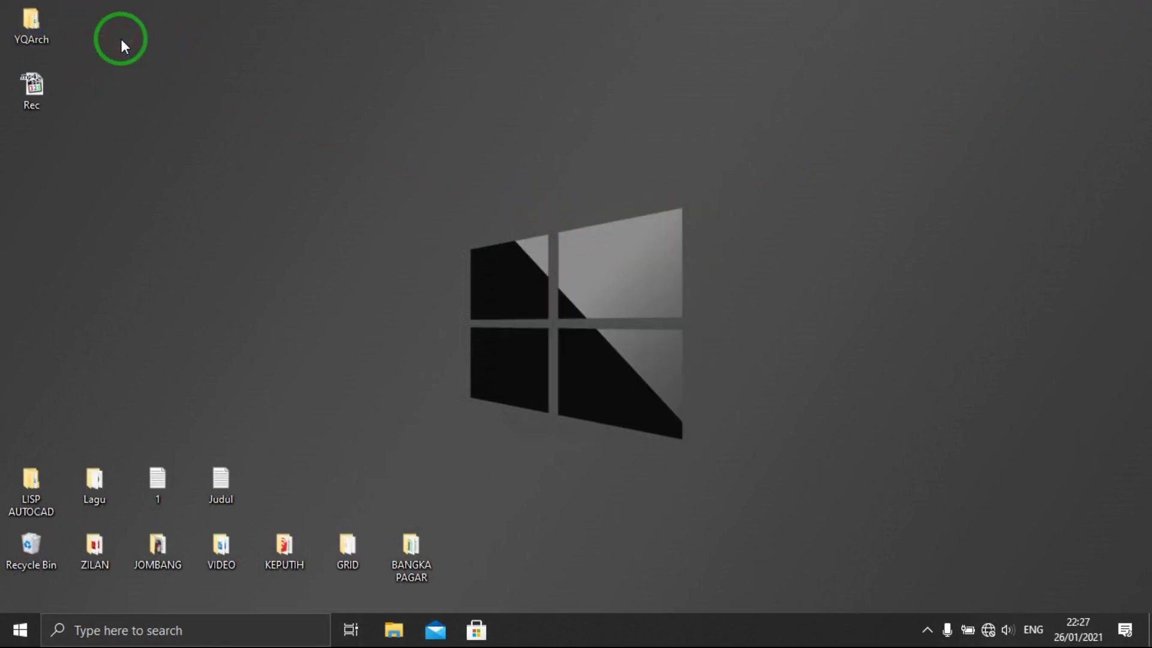
double_click(41, 23)
right_click(42, 27)
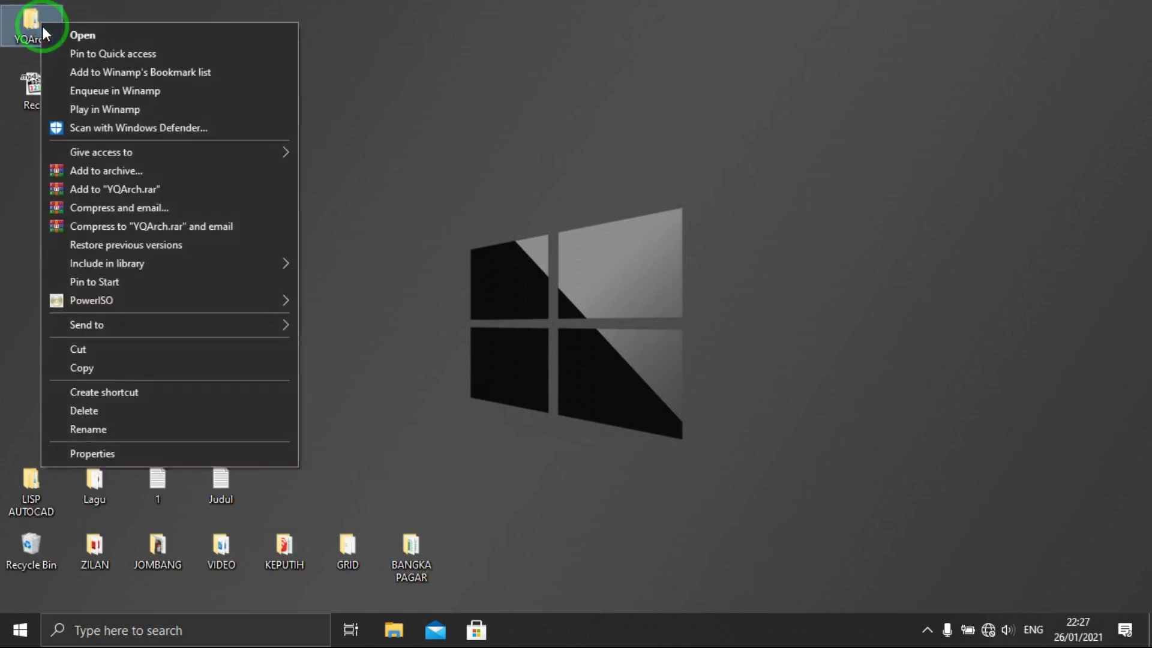
click(118, 352)
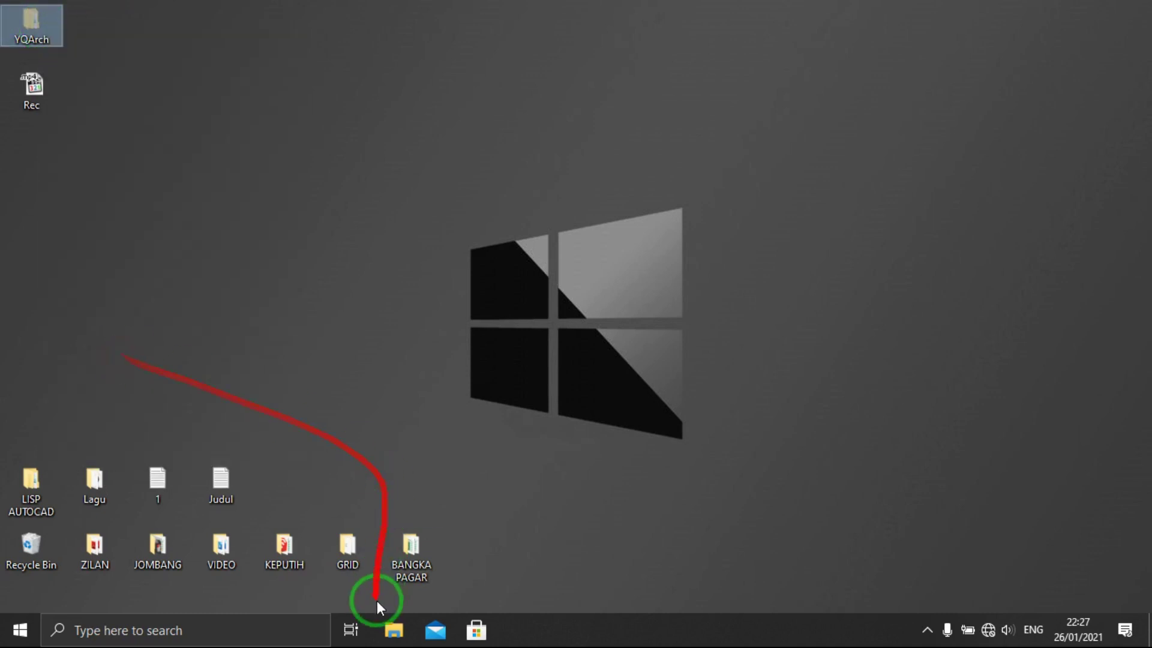
click(384, 640)
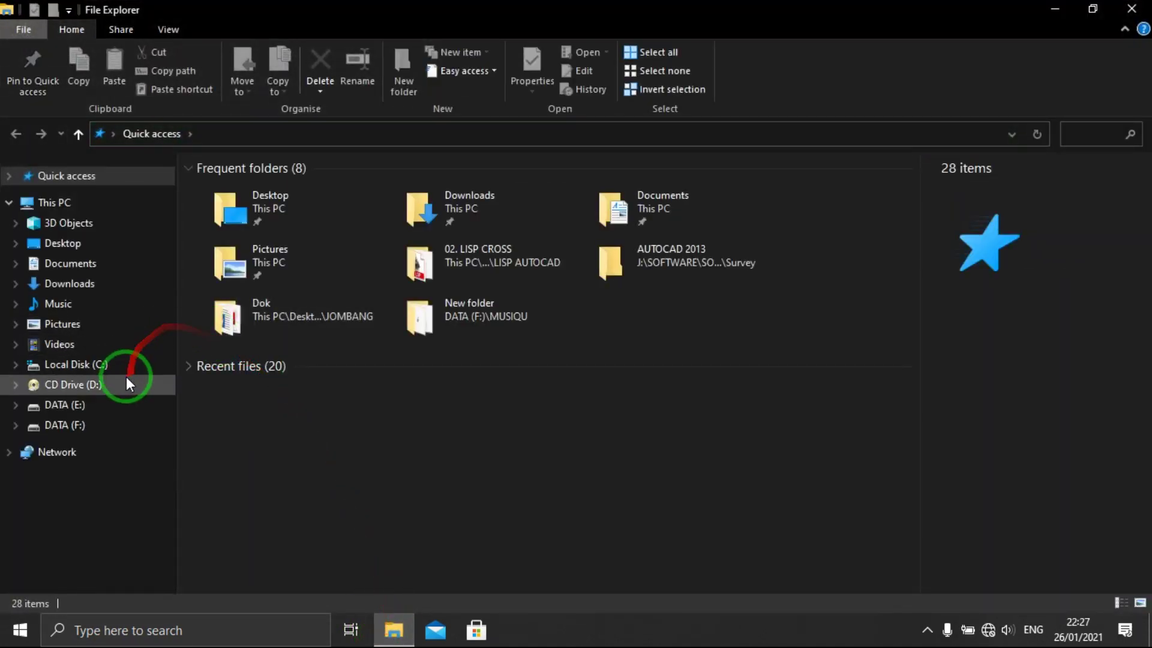
click(126, 366)
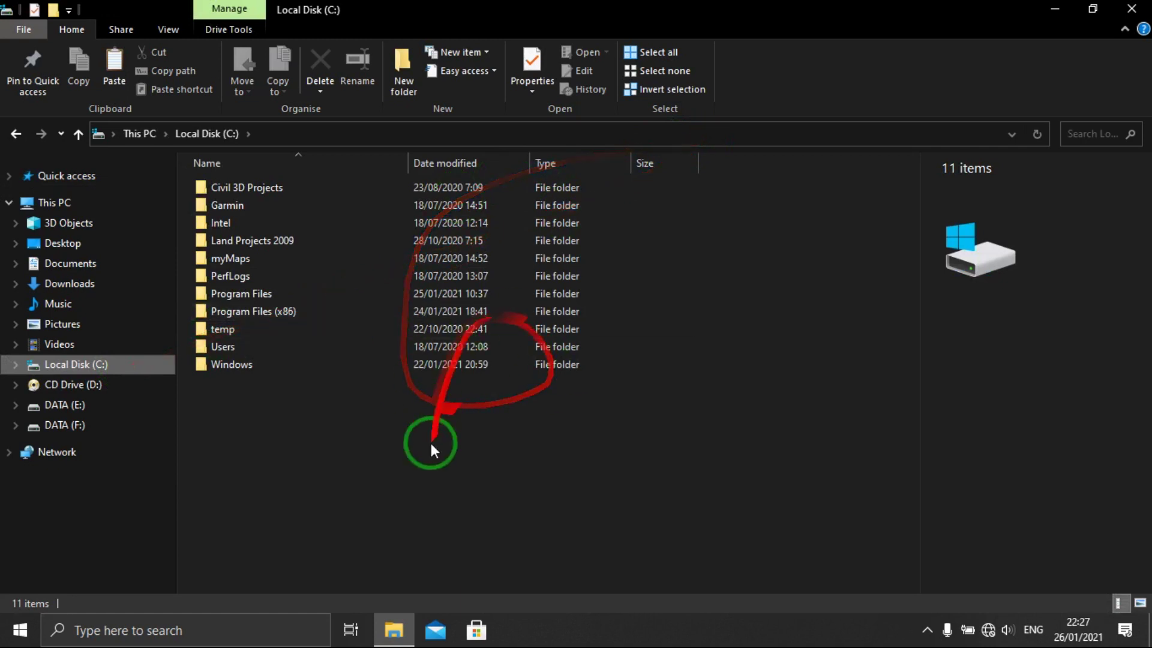
right_click(314, 432)
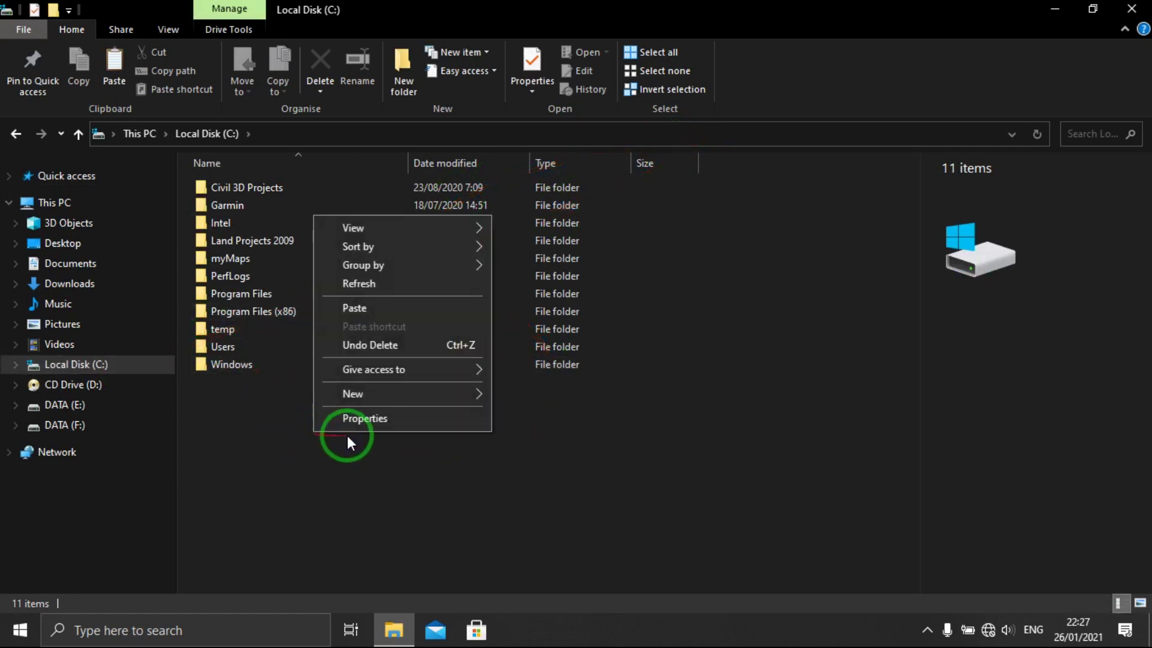
click(388, 312)
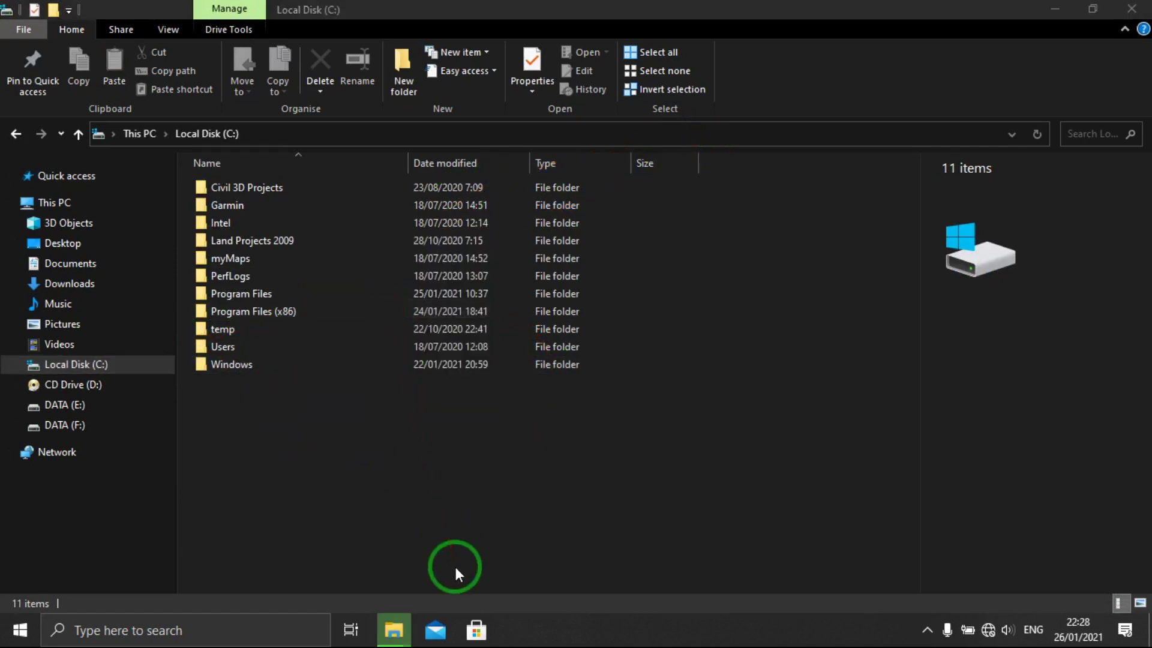
Launch the setup program from the C:\YQArch\sys folder
click(297, 447)
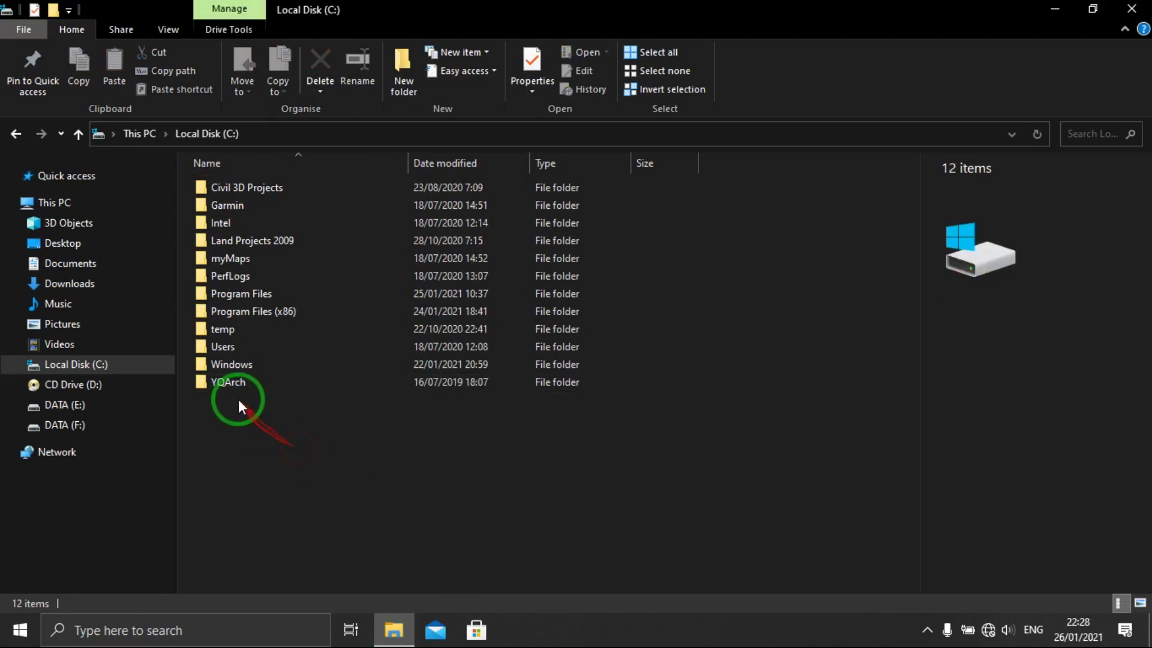
double_click(239, 383)
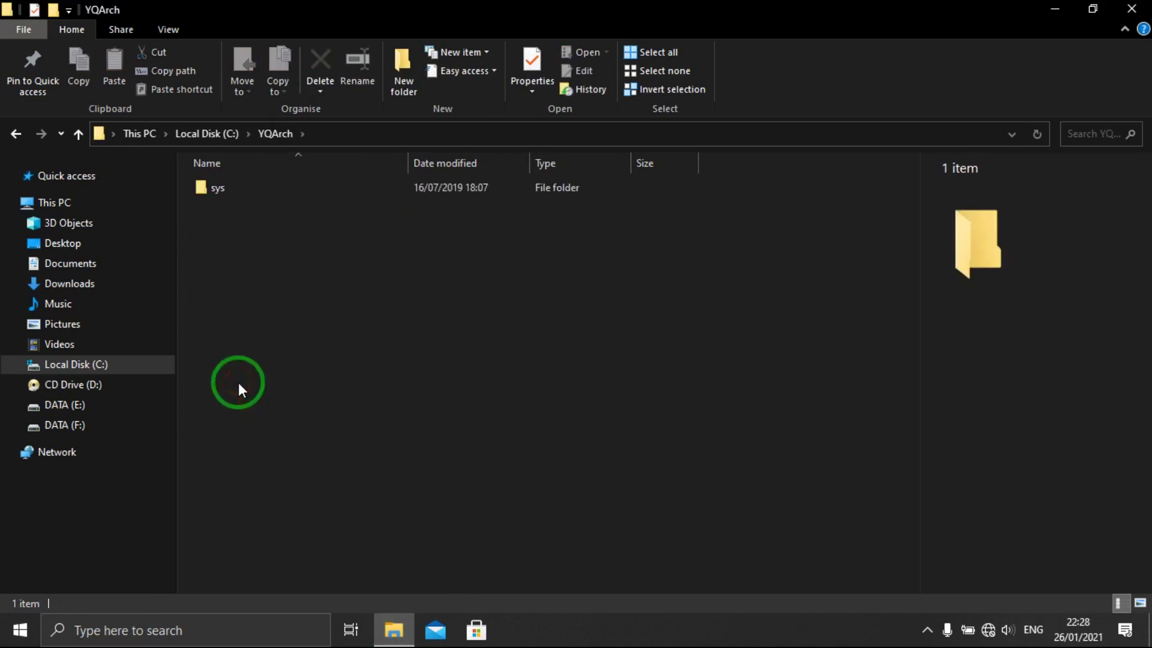
double_click(238, 192)
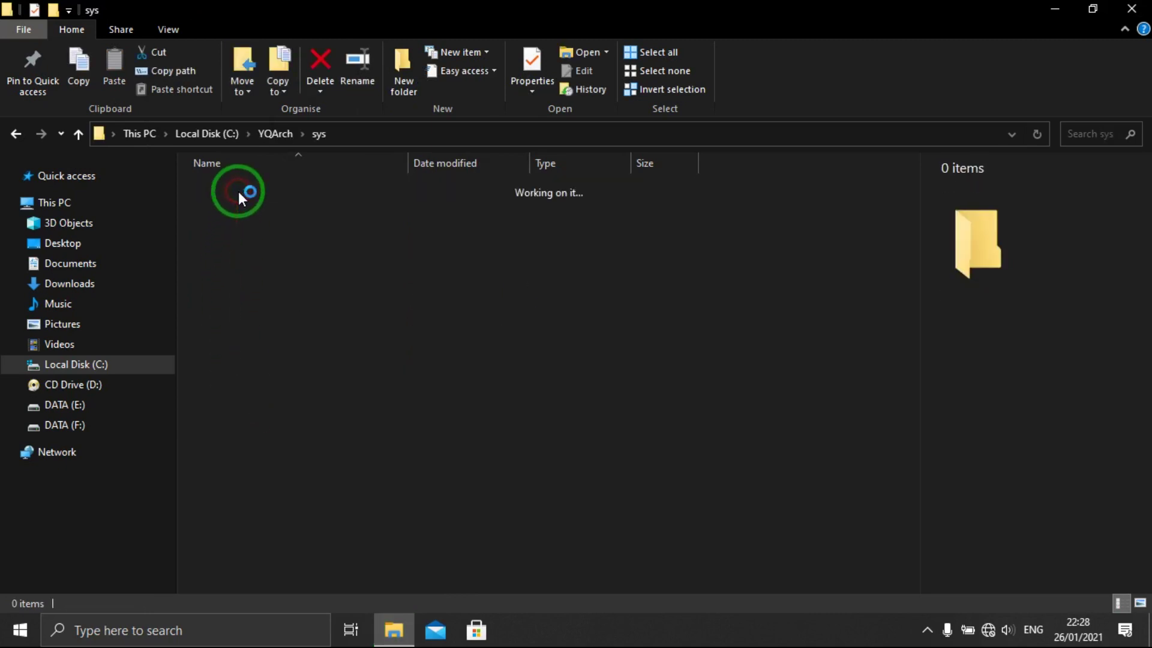
scroll(259, 384, down, 2)
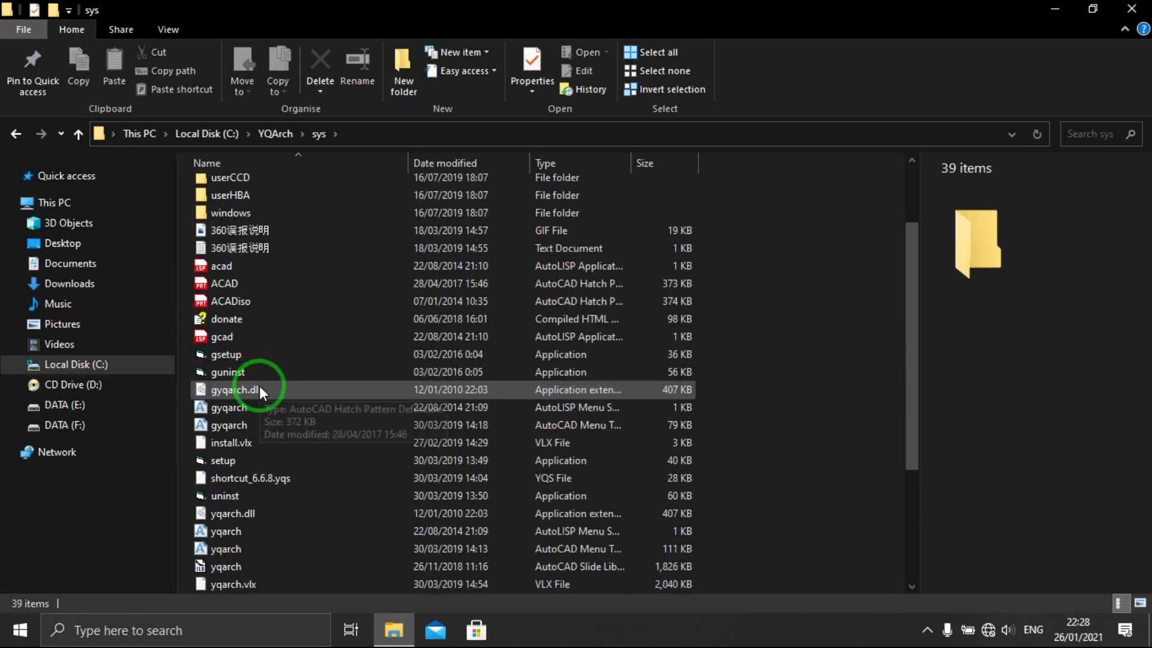
scroll(259, 388, down, 1)
scroll(260, 389, down, 2)
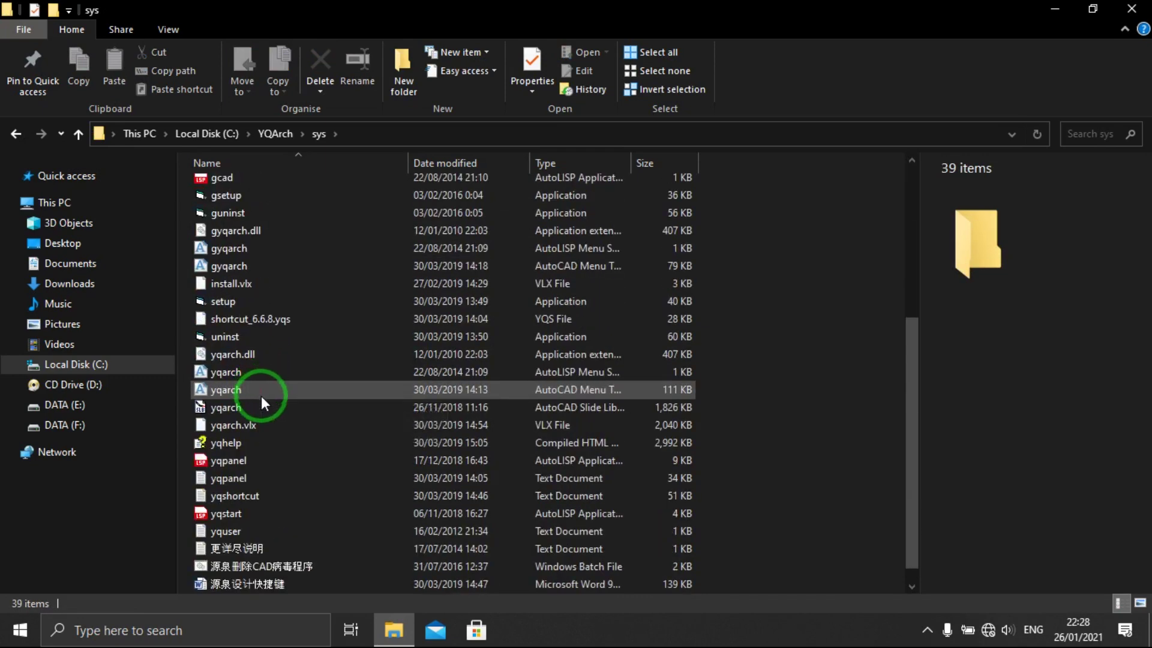
click(263, 305)
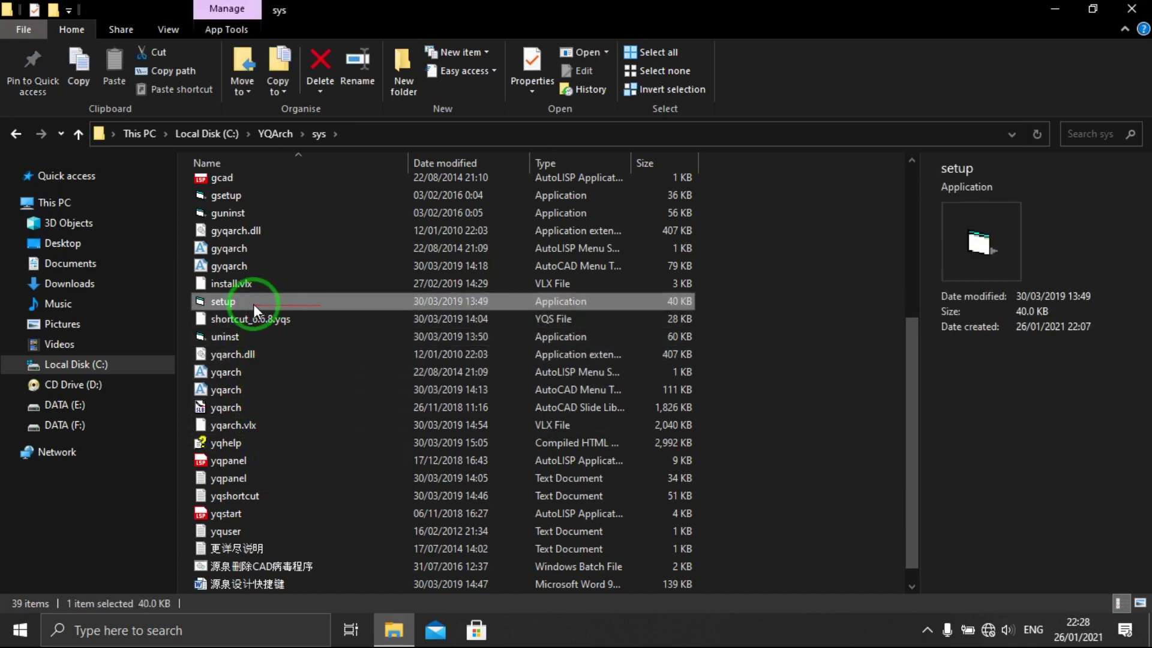
double_click(254, 304)
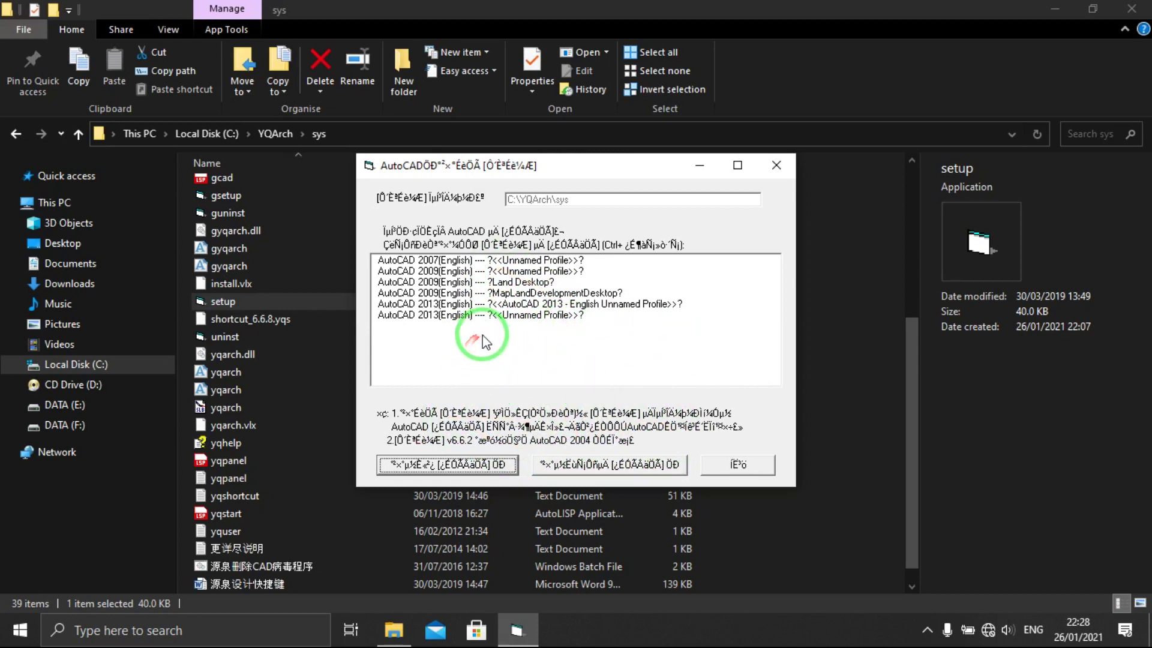
Select both AutoCAD 2013 profiles in the YQArch setup list
click(517, 304)
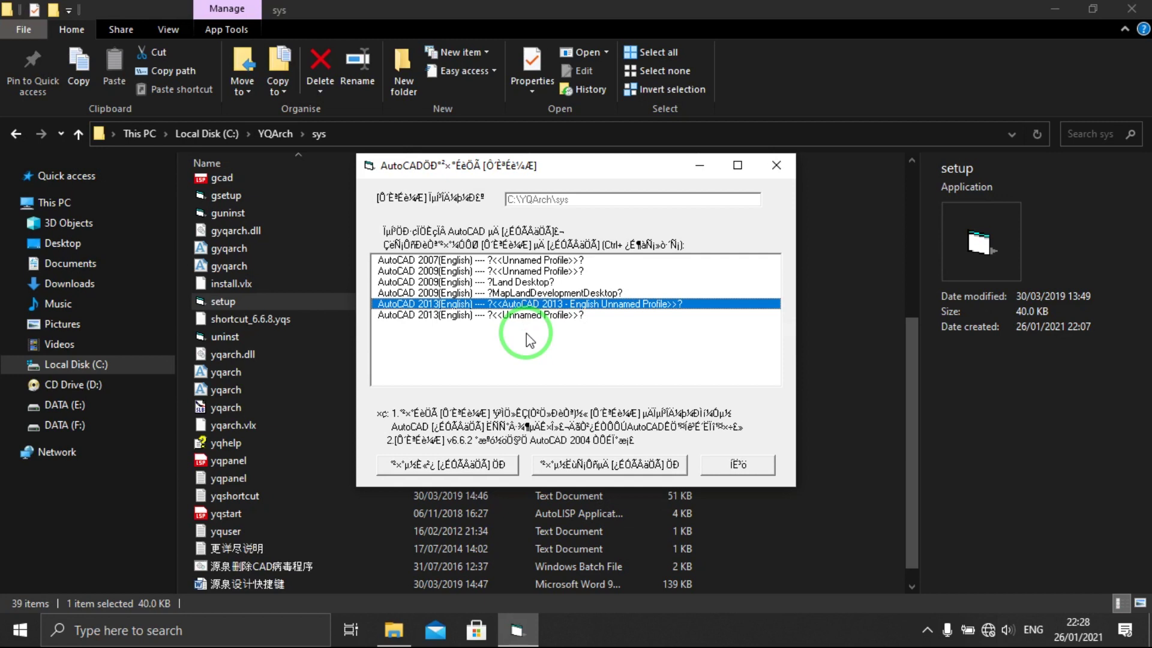
ctrl+click(488, 316)
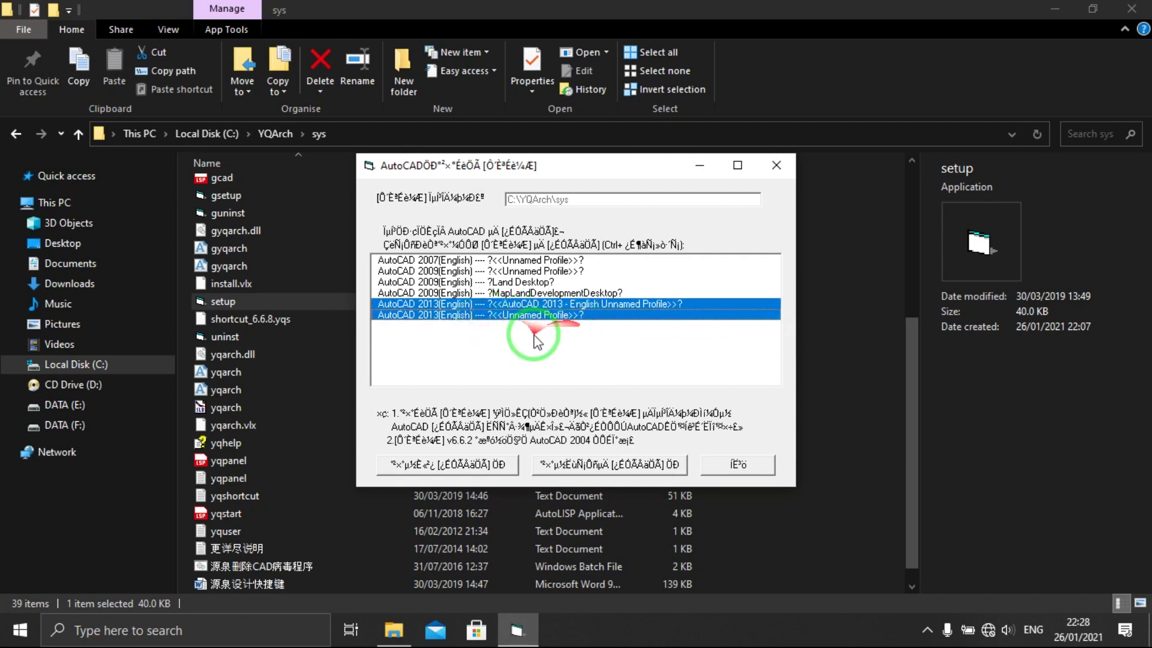
click(433, 261)
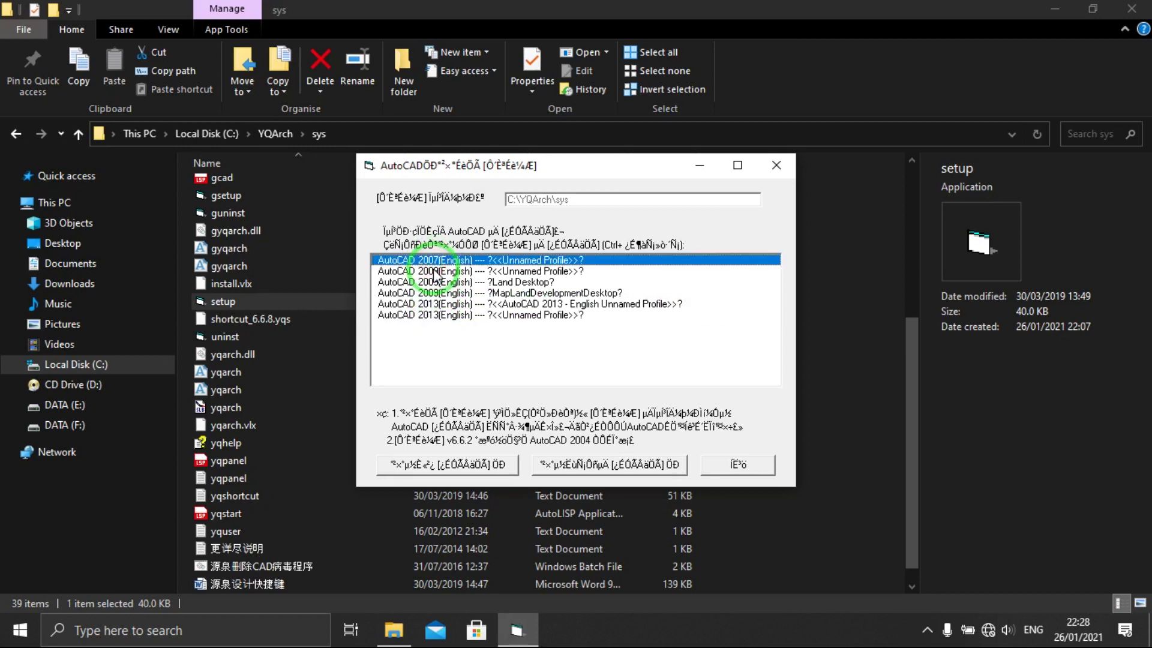
click(434, 272)
click(439, 294)
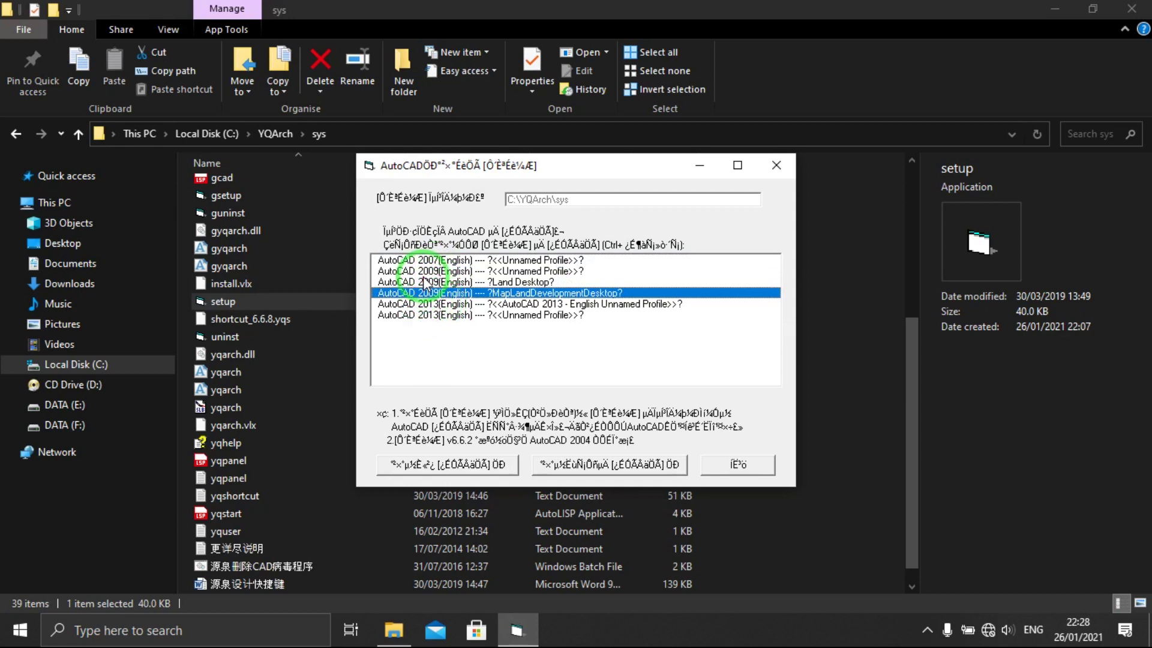
click(424, 271)
click(428, 305)
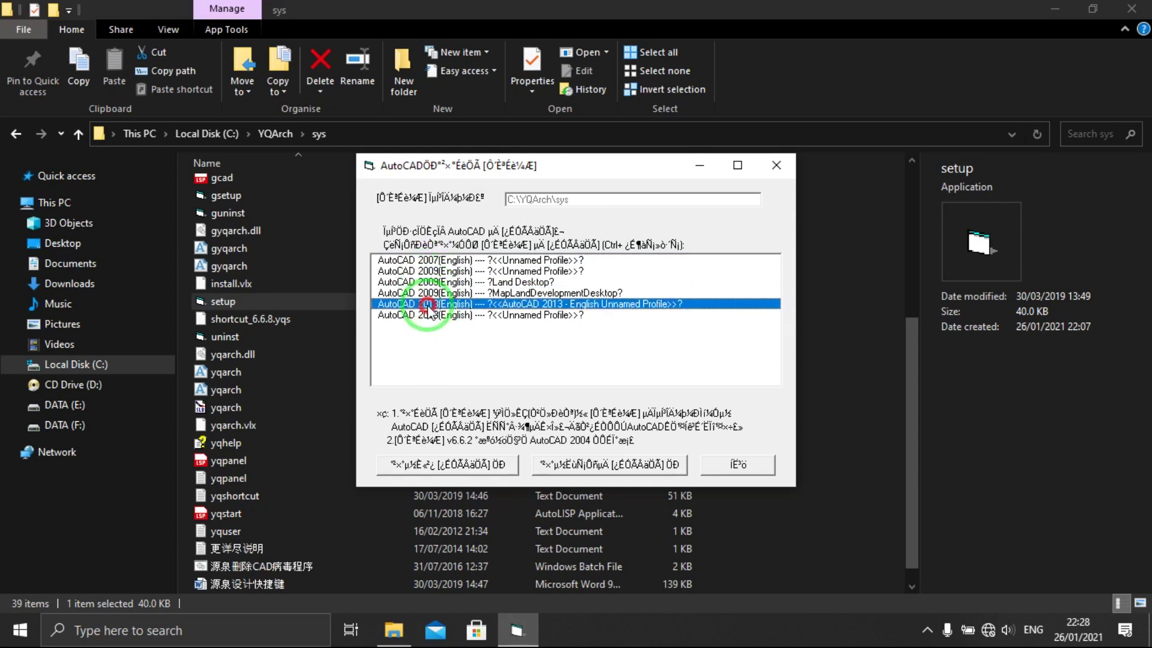
ctrl+click(433, 316)
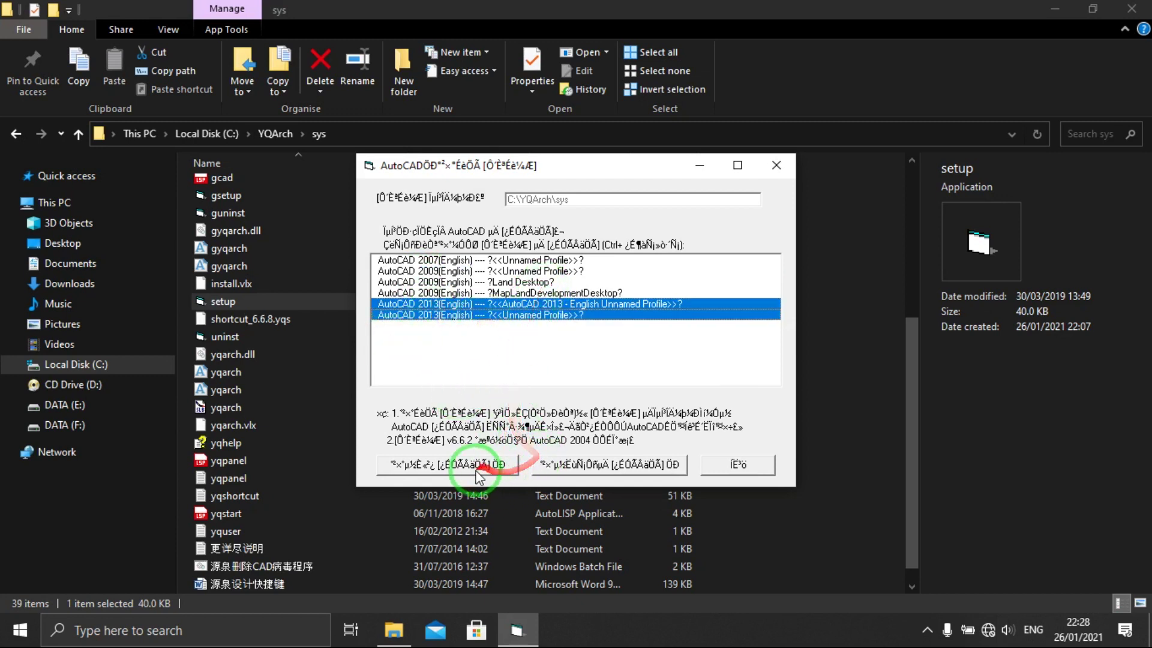
Install YQArch into the selected profiles and acknowledge the completion message
click(445, 473)
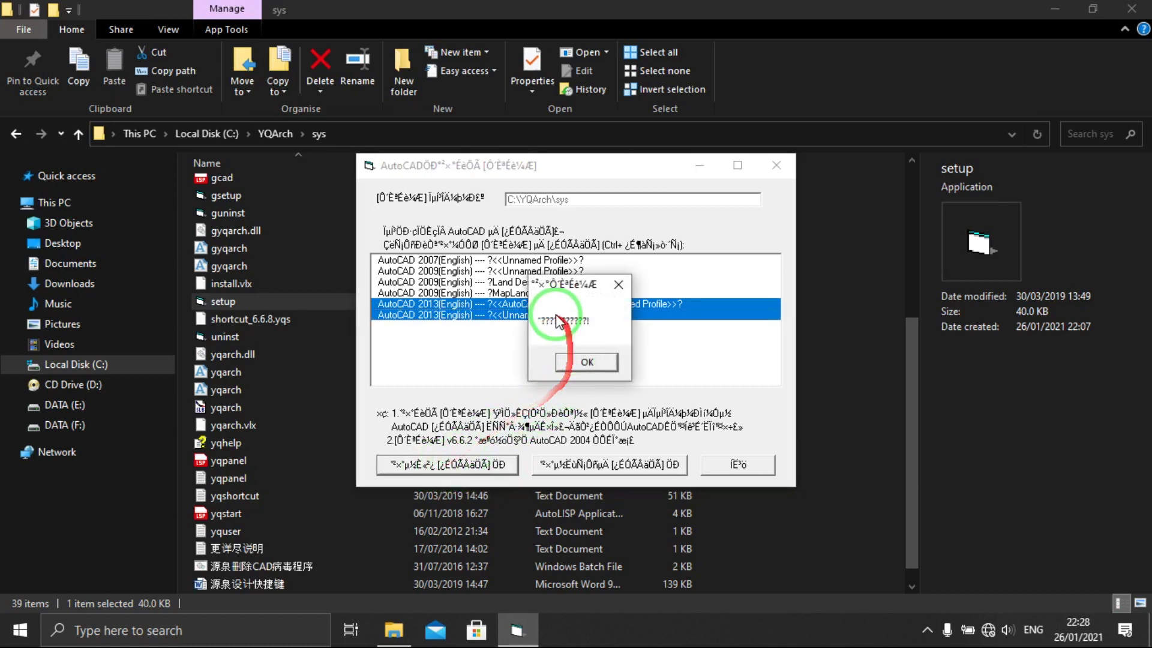
click(586, 363)
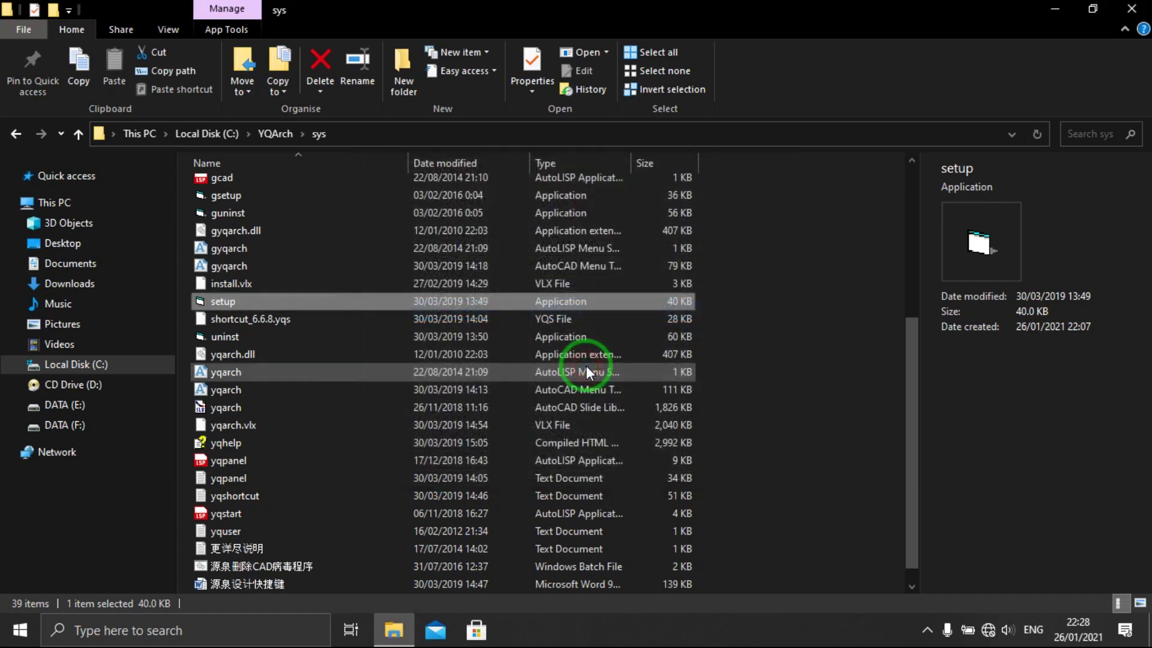
click(765, 278)
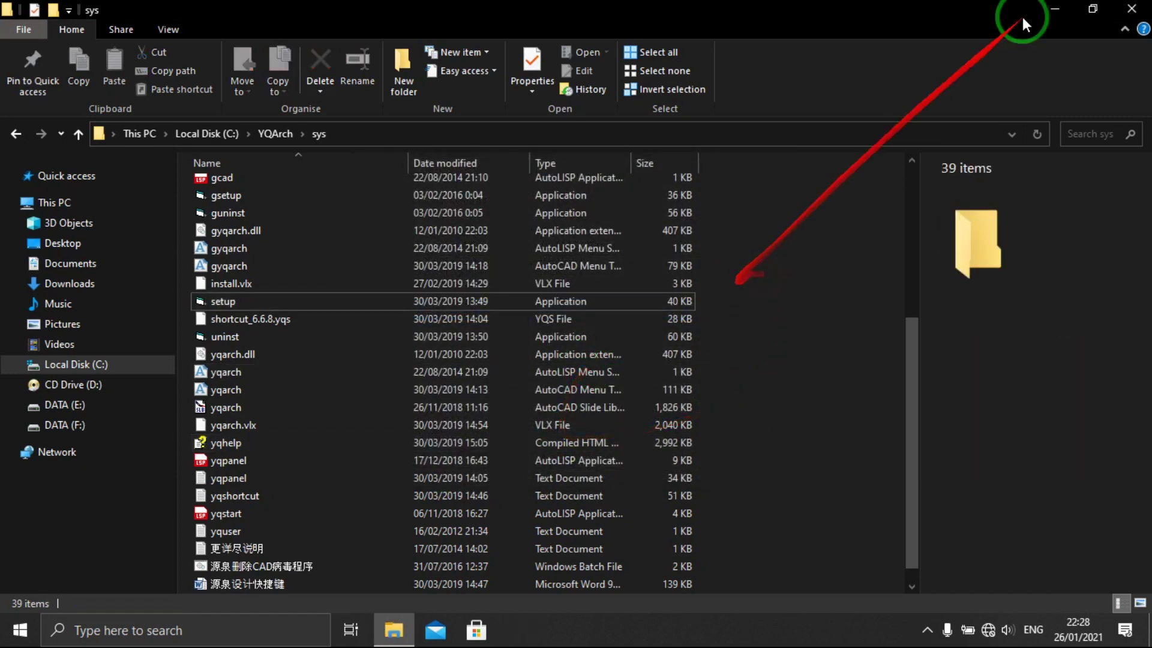
Close File Explorer and launch AutoCAD 2013 from the Start menu
click(1144, 8)
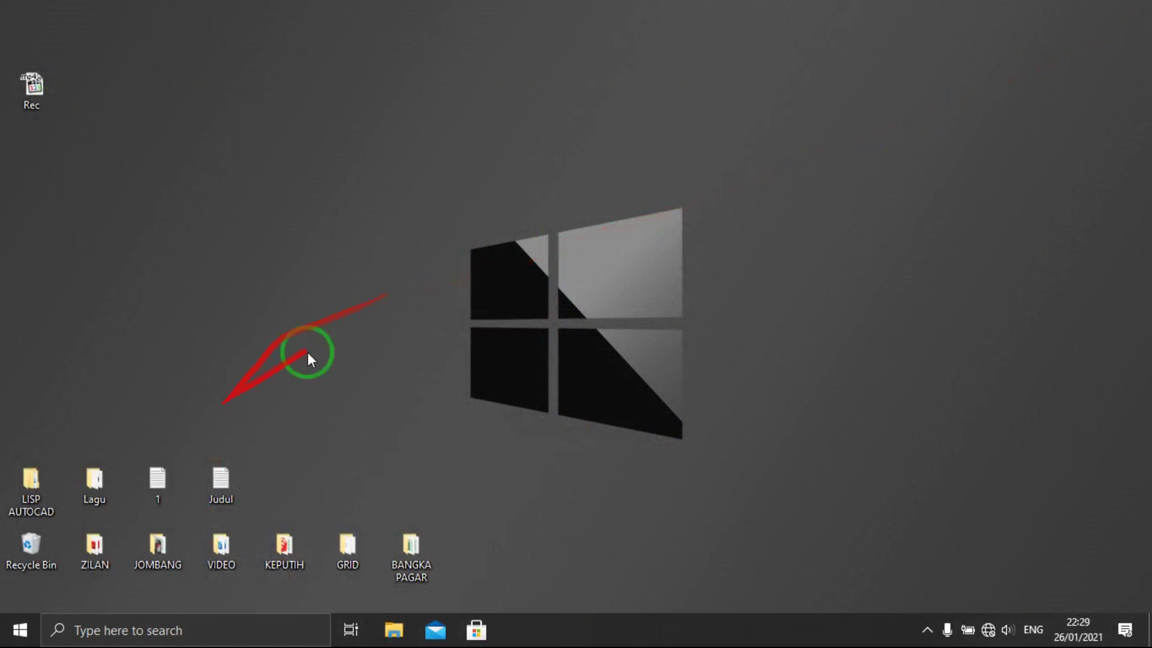
right_click(492, 207)
click(528, 256)
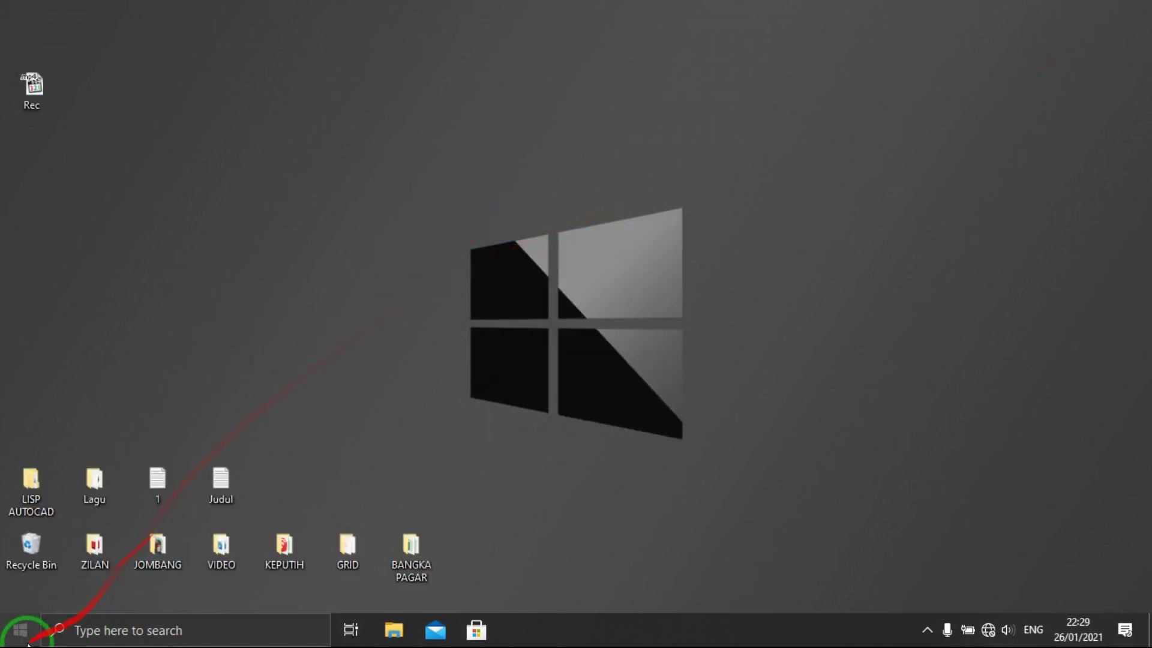
click(36, 635)
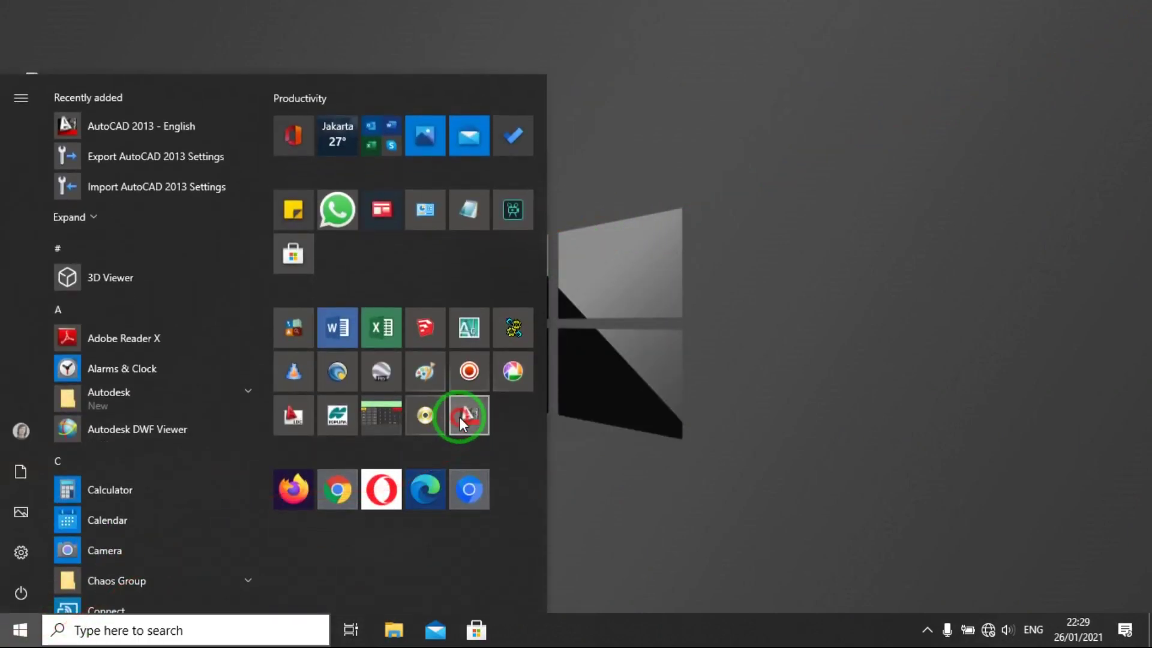
click(459, 417)
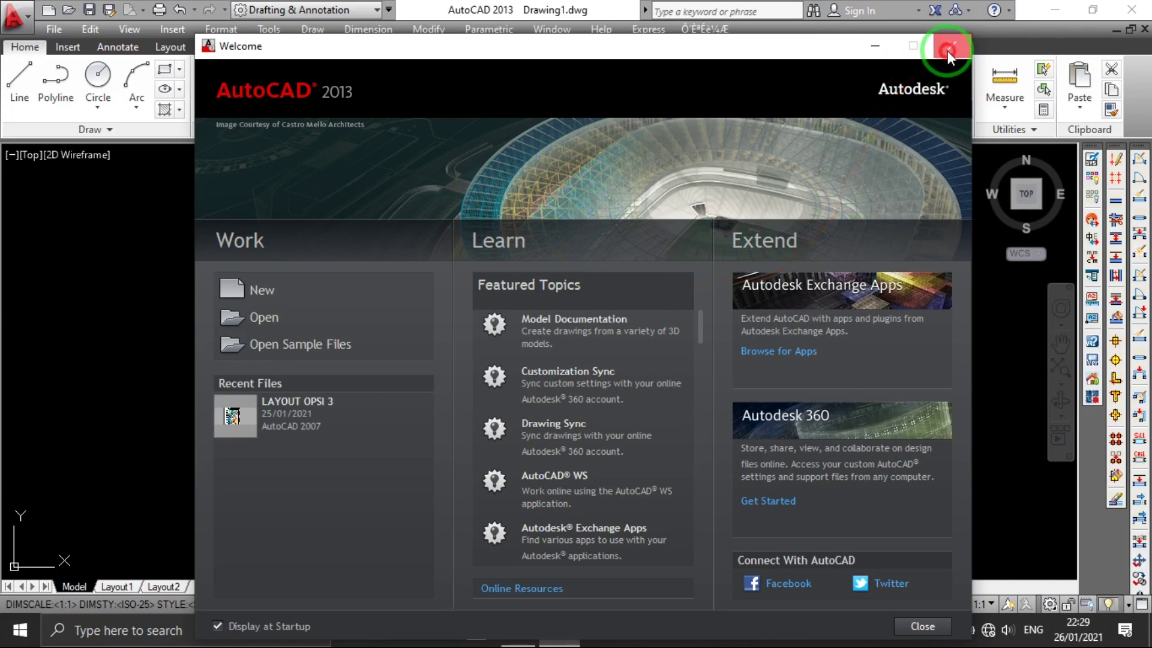
Dismiss the Welcome window and open YQArch's User Preferences file config.txt
click(951, 47)
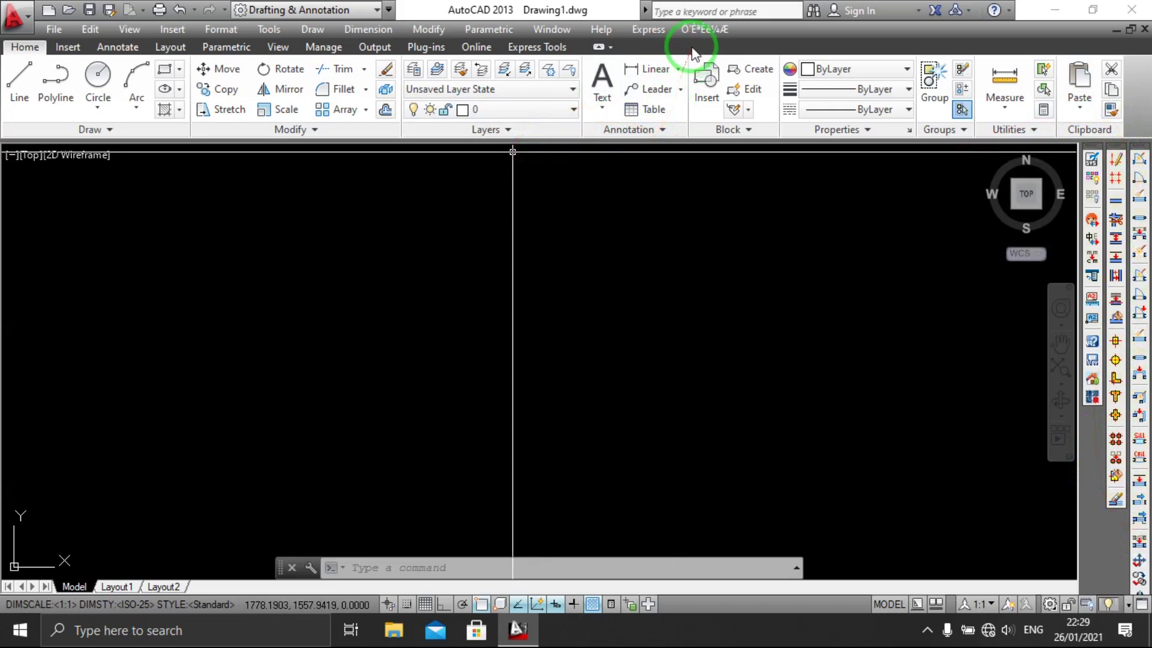
click(698, 32)
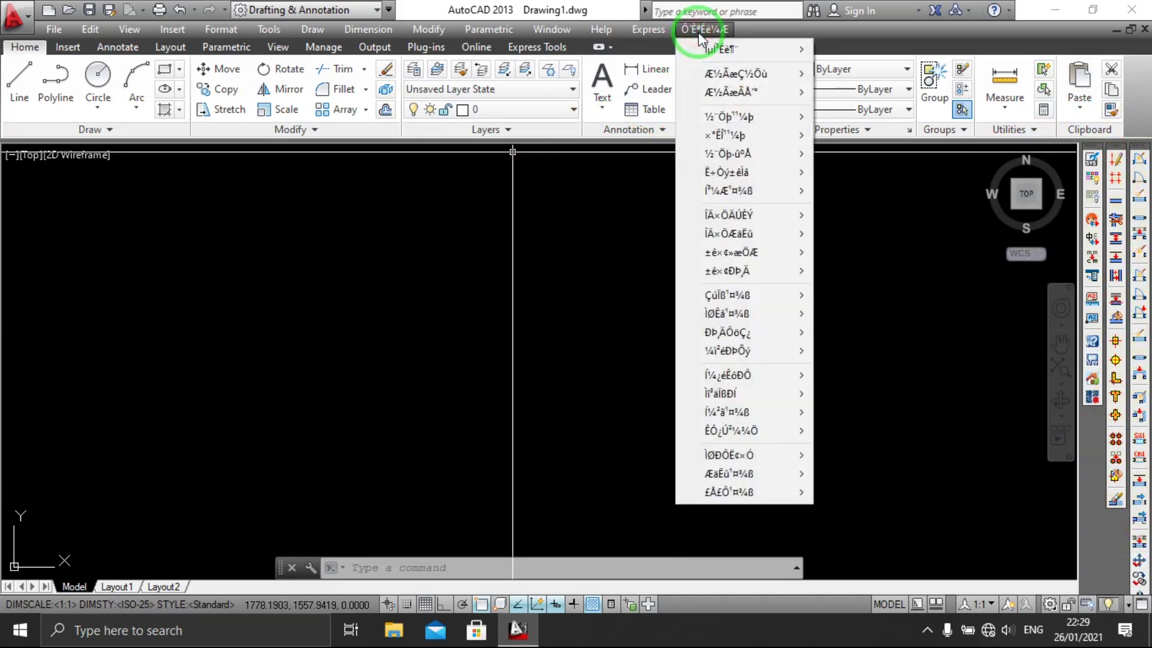
mouse_move(720, 49)
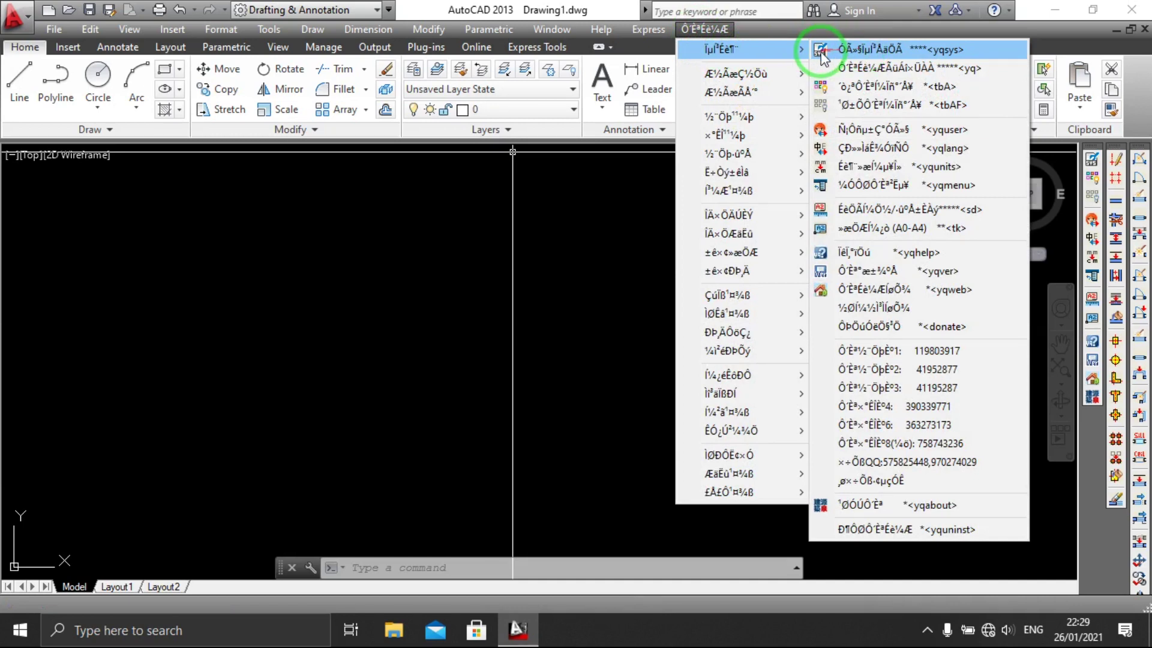
click(843, 53)
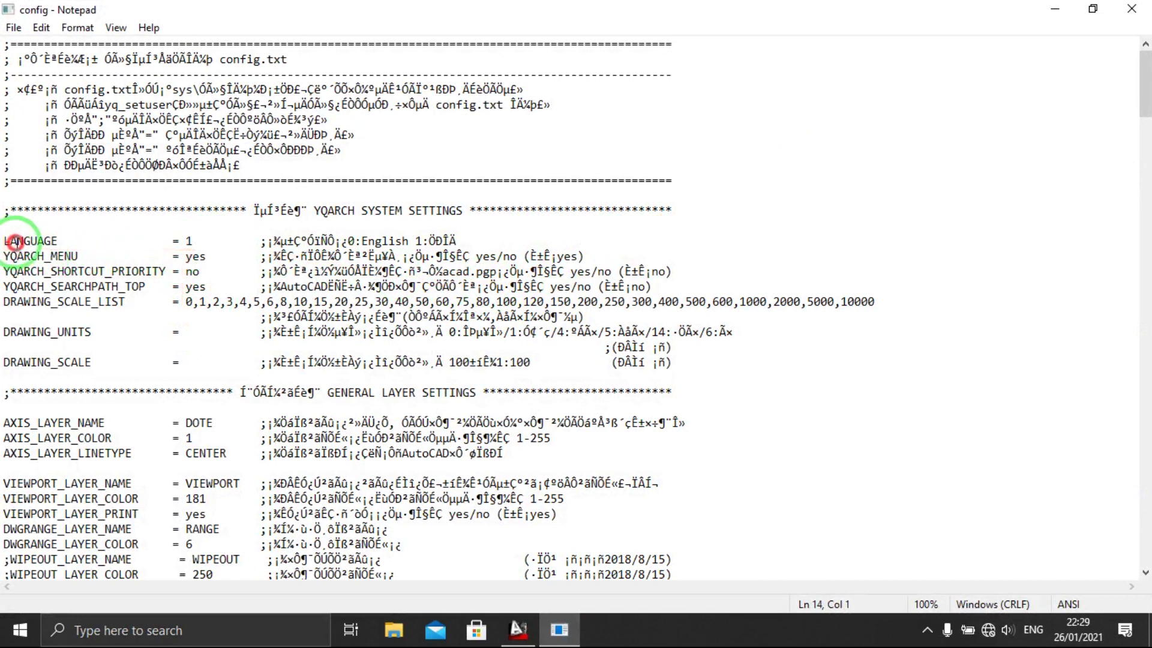
Change LANGUAGE from 1 to 0 in config.txt, save it, and close Notepad
drag(5, 242, 459, 241)
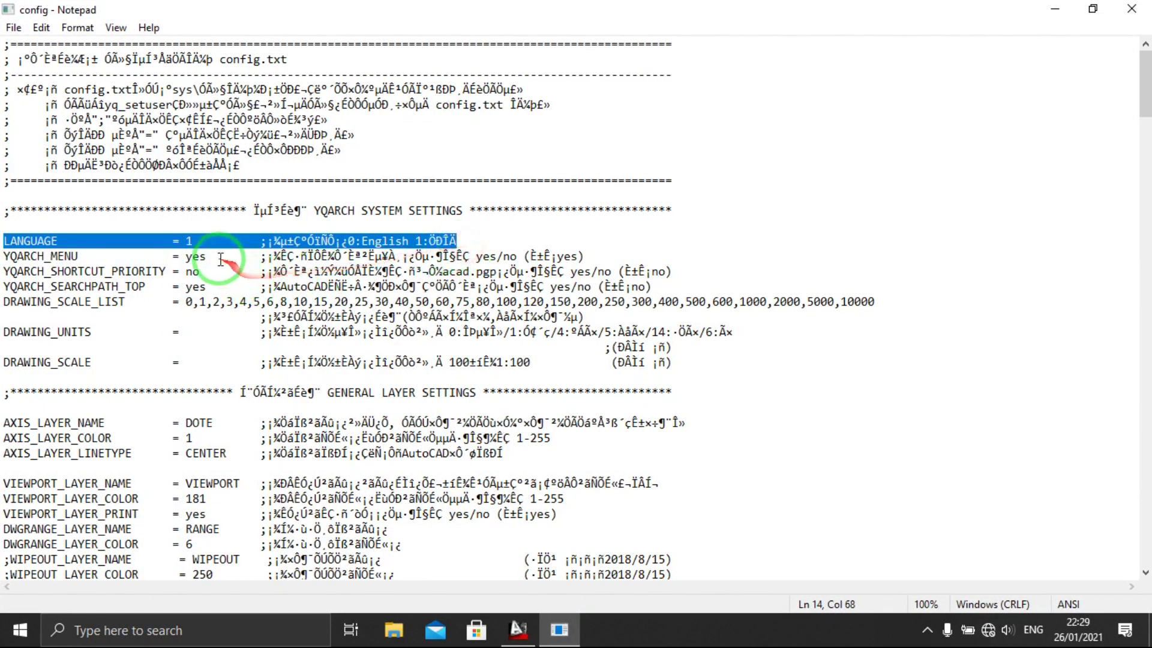
click(193, 242)
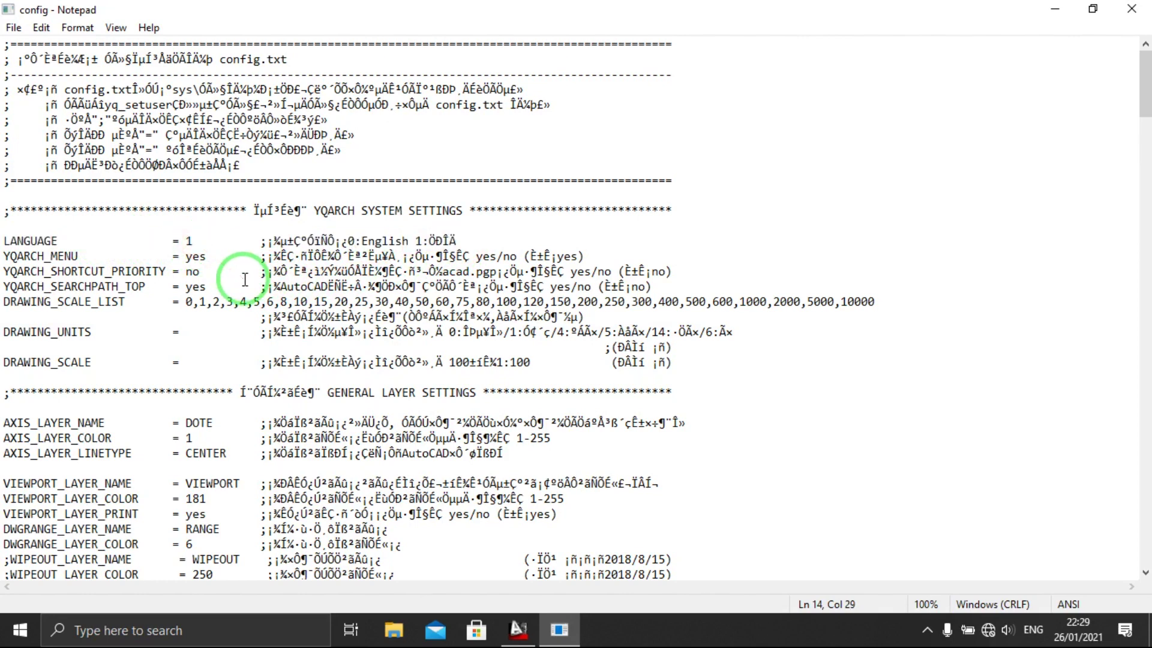
key(BackSpace)
text(0)
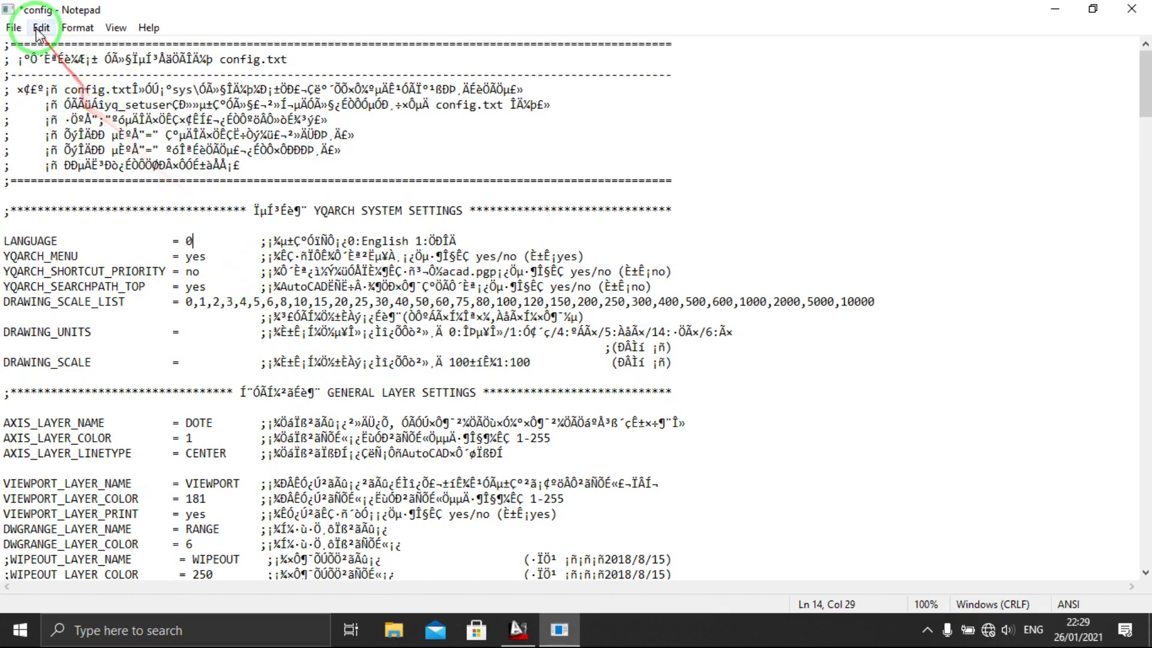
click(16, 30)
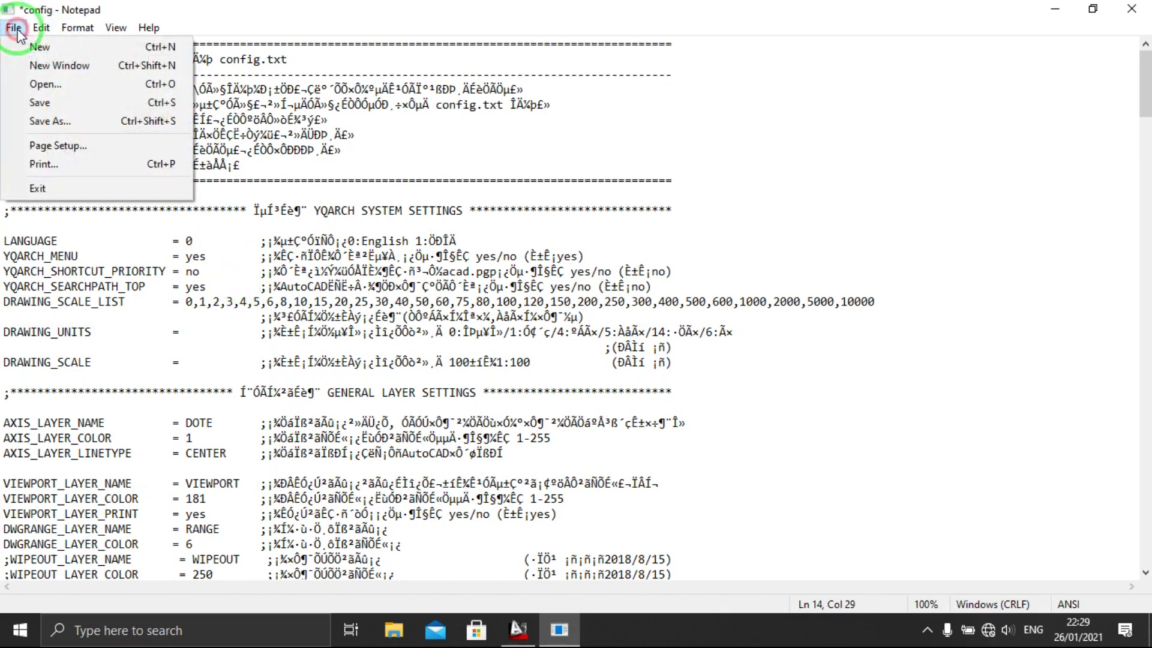
click(66, 102)
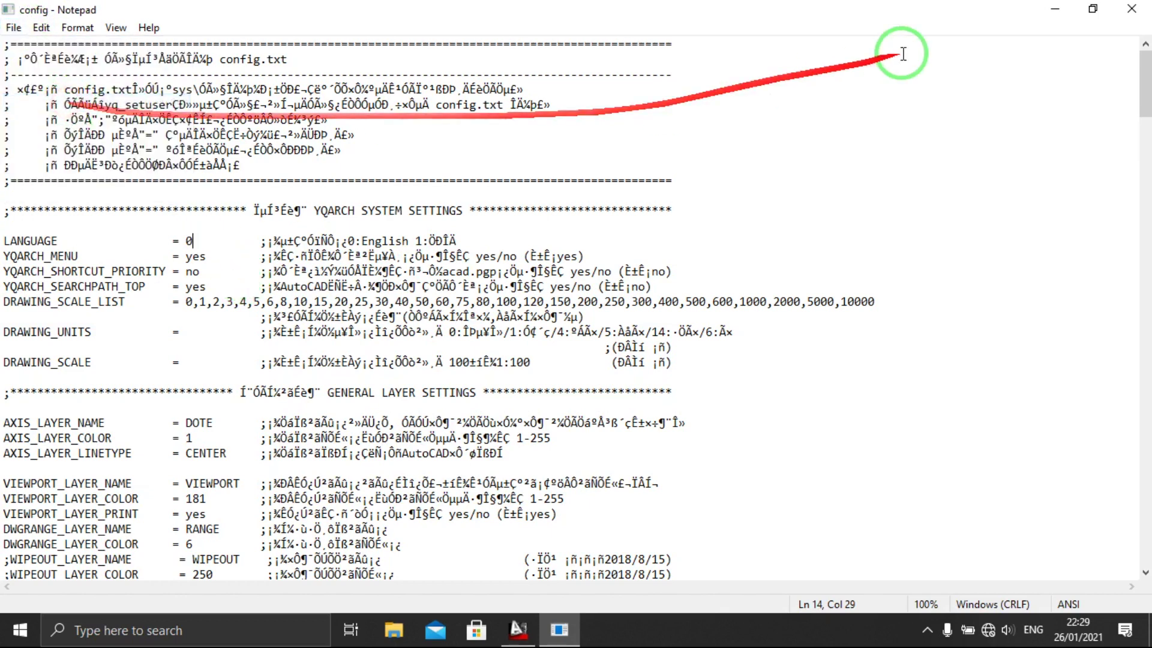
click(1132, 8)
click(714, 48)
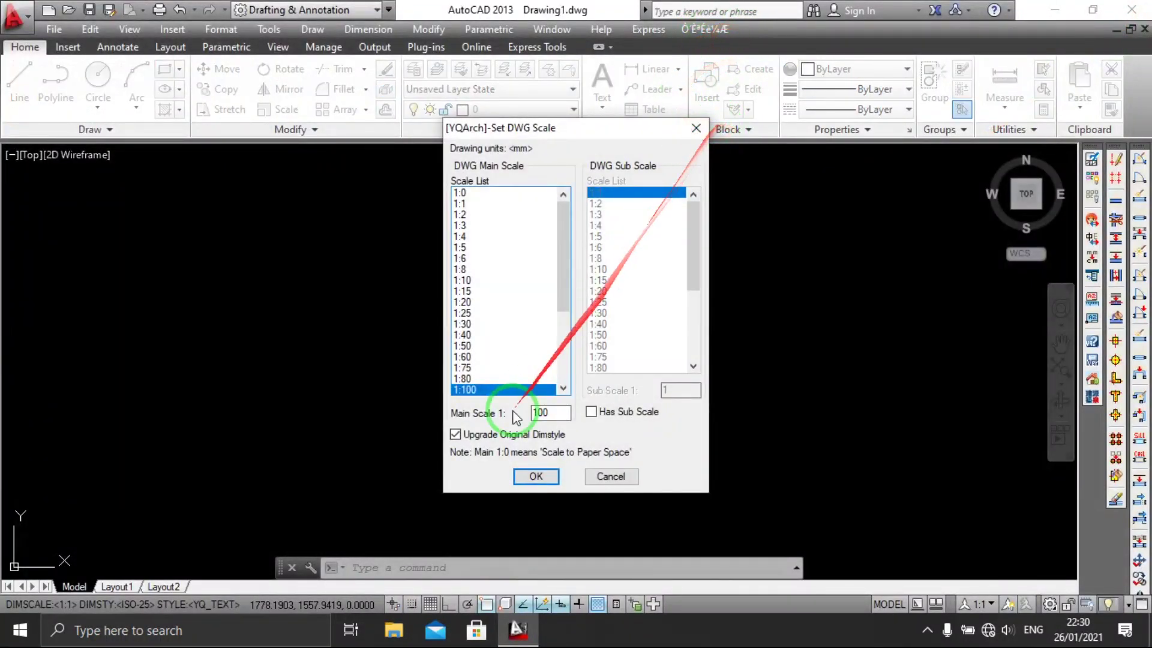
Accept the 1:100 drawing scale and confirm the YQArch menu now reads in English
click(545, 477)
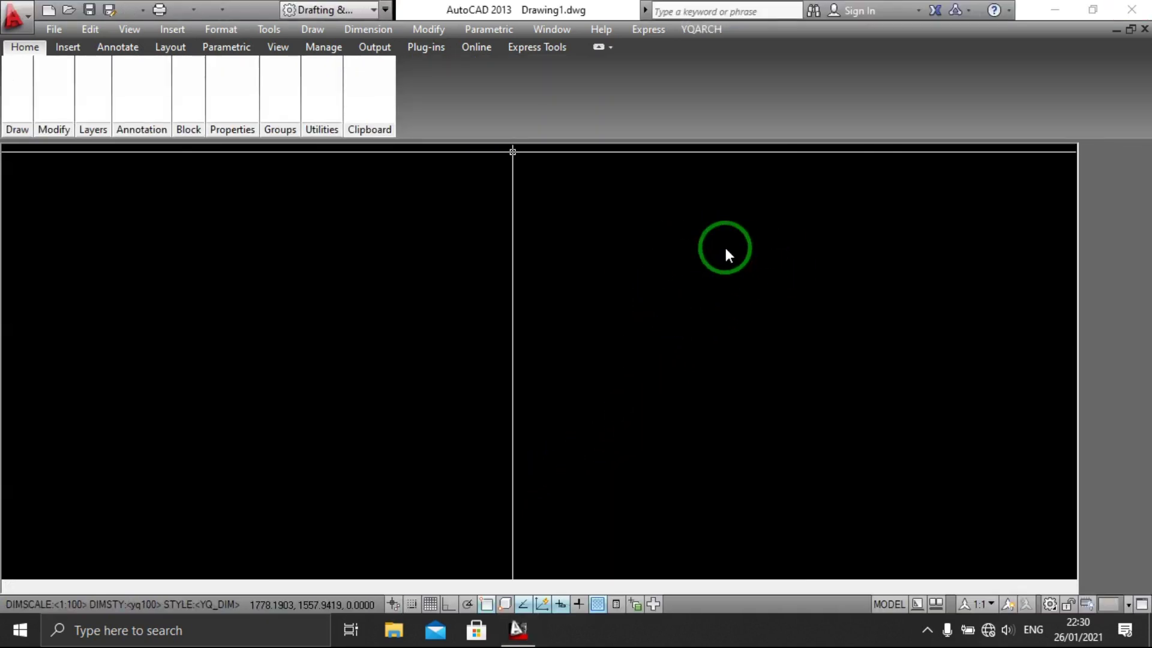
click(694, 30)
click(773, 29)
click(712, 30)
mouse_move(734, 50)
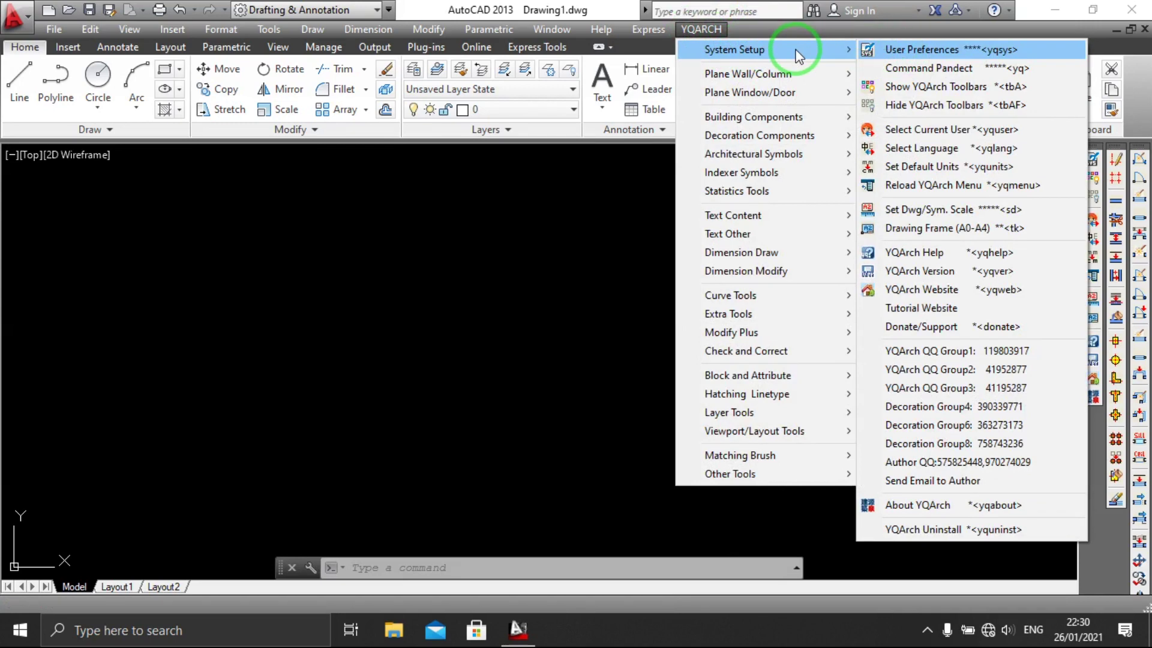
click(803, 36)
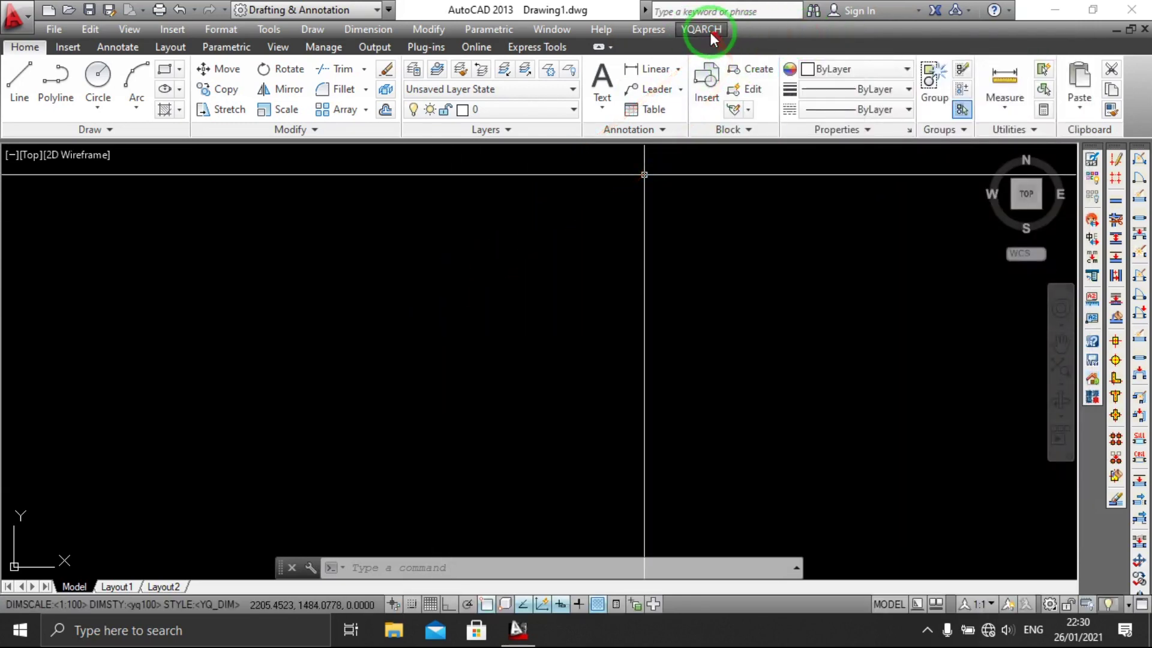
click(711, 33)
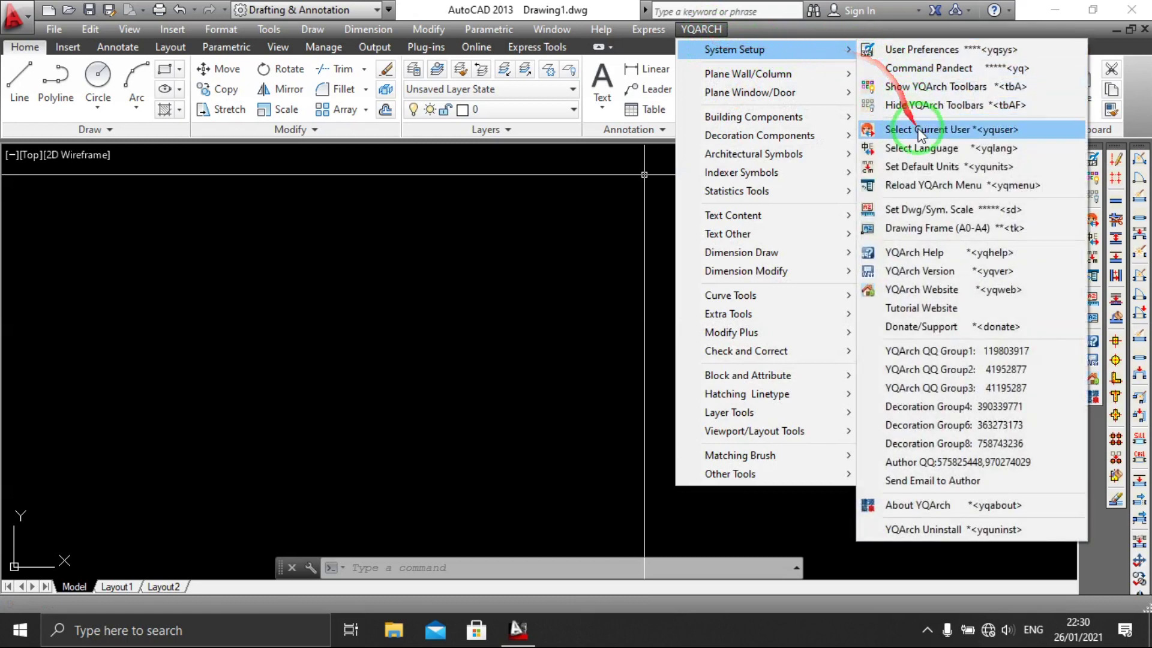
Set YQArch's default drawing units to mm in the Select Units dialog
click(923, 174)
click(529, 248)
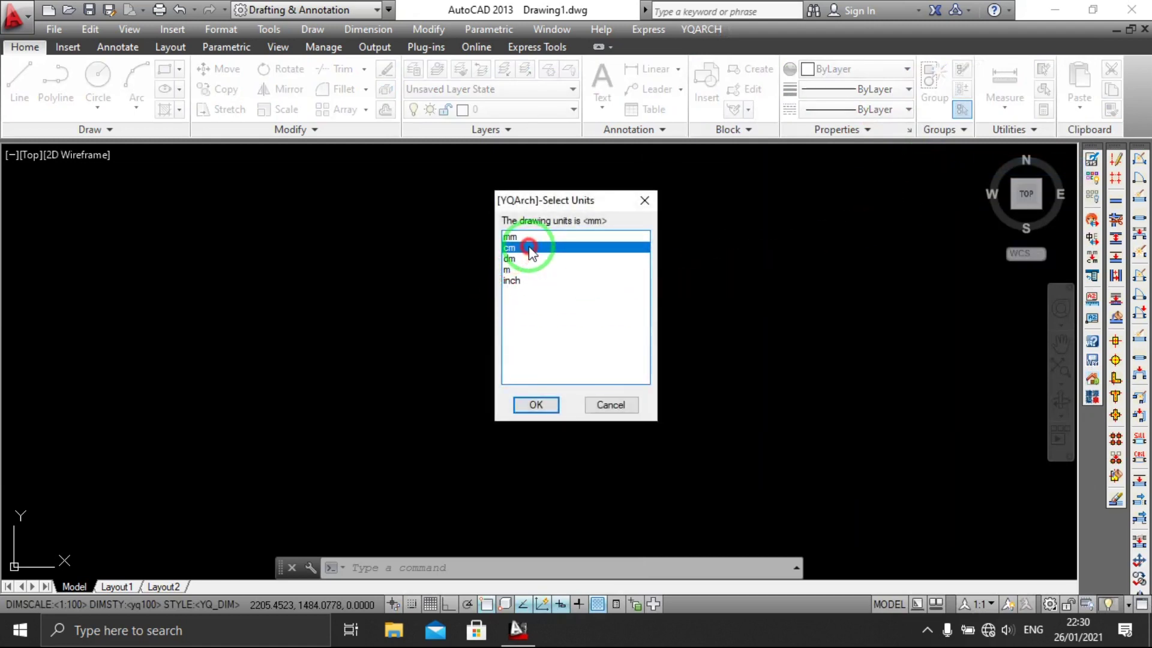
click(530, 259)
click(526, 280)
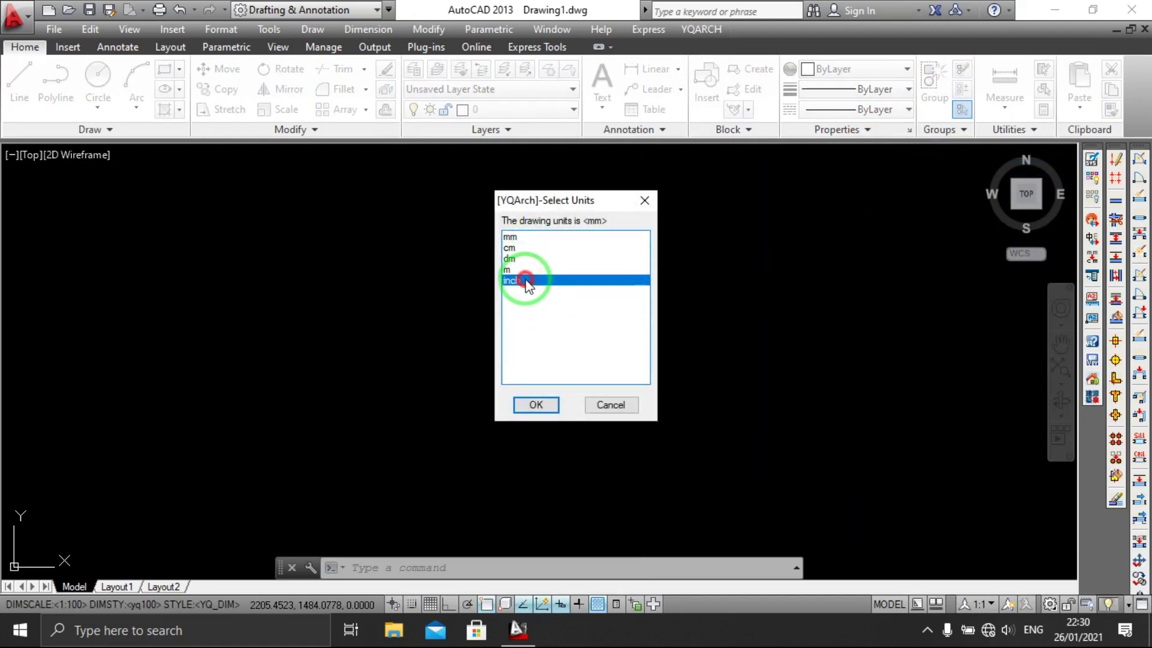
click(521, 237)
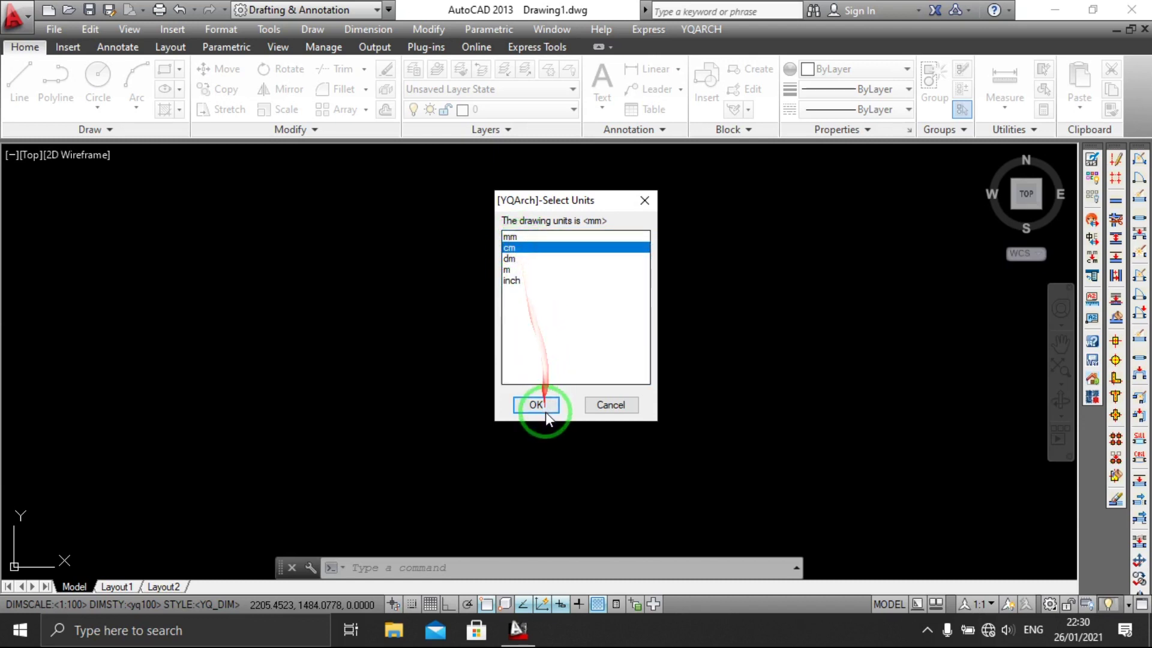
click(522, 235)
click(537, 405)
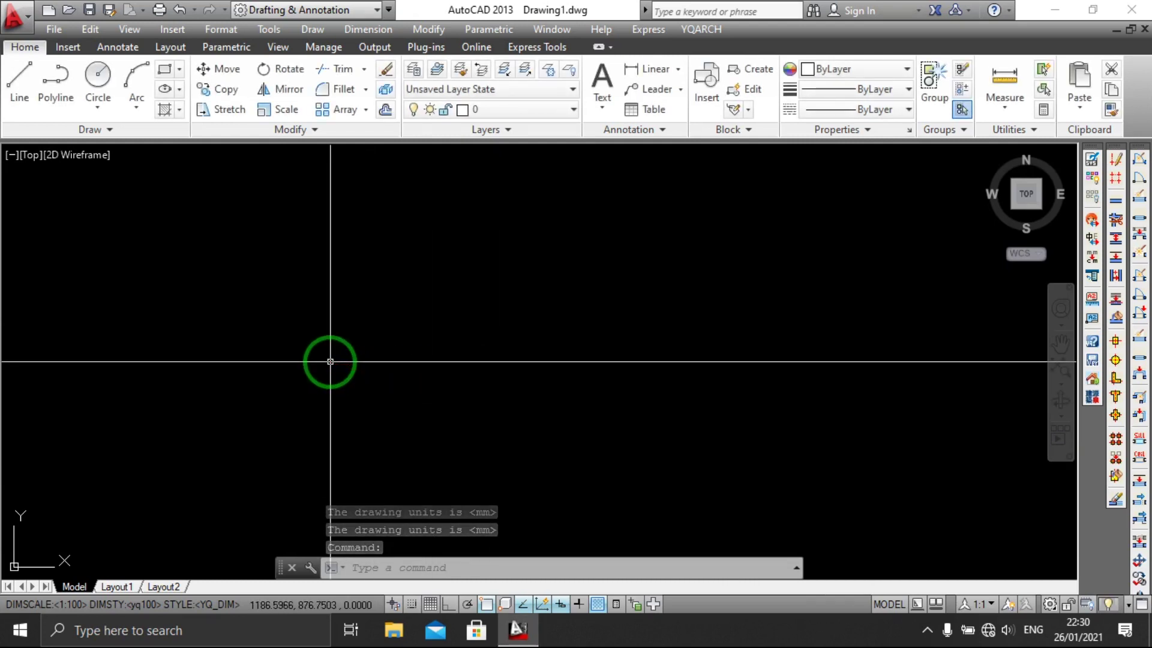
Draw a 1000 by 2000 rectangle with REC
text(REC)
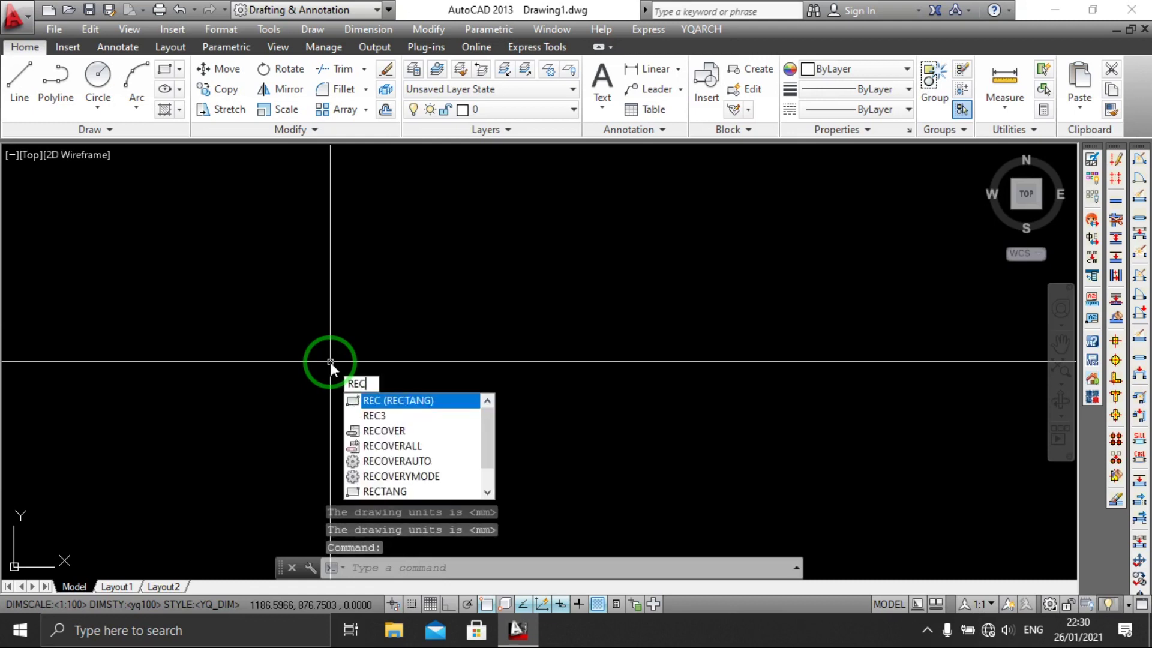
click(393, 403)
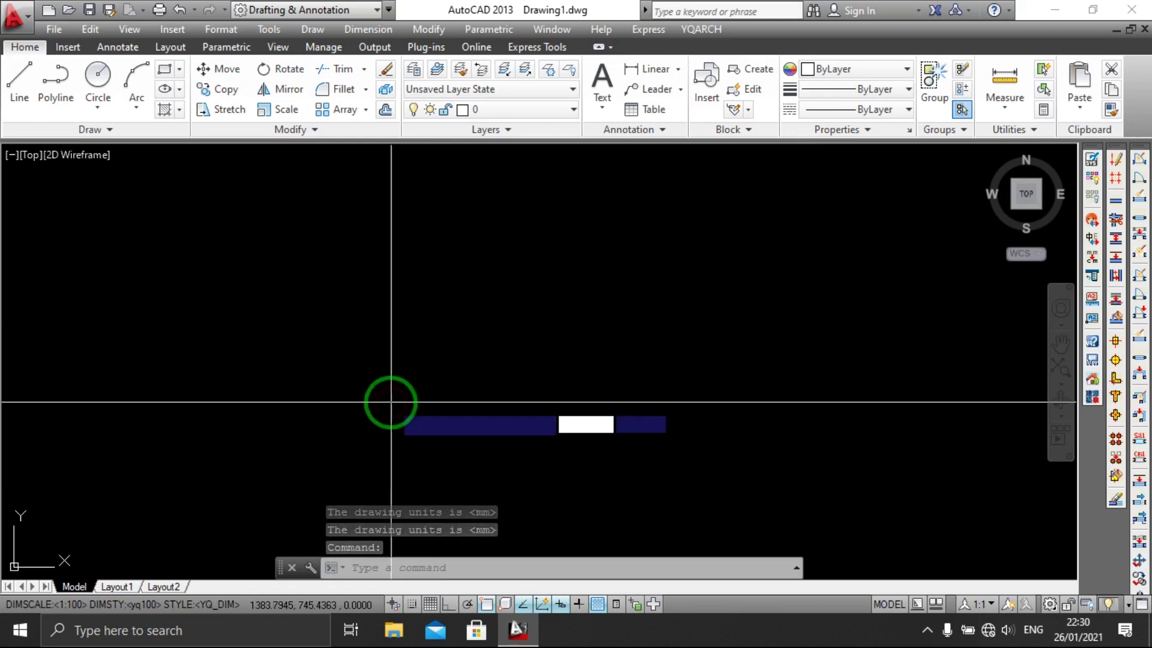
click(383, 444)
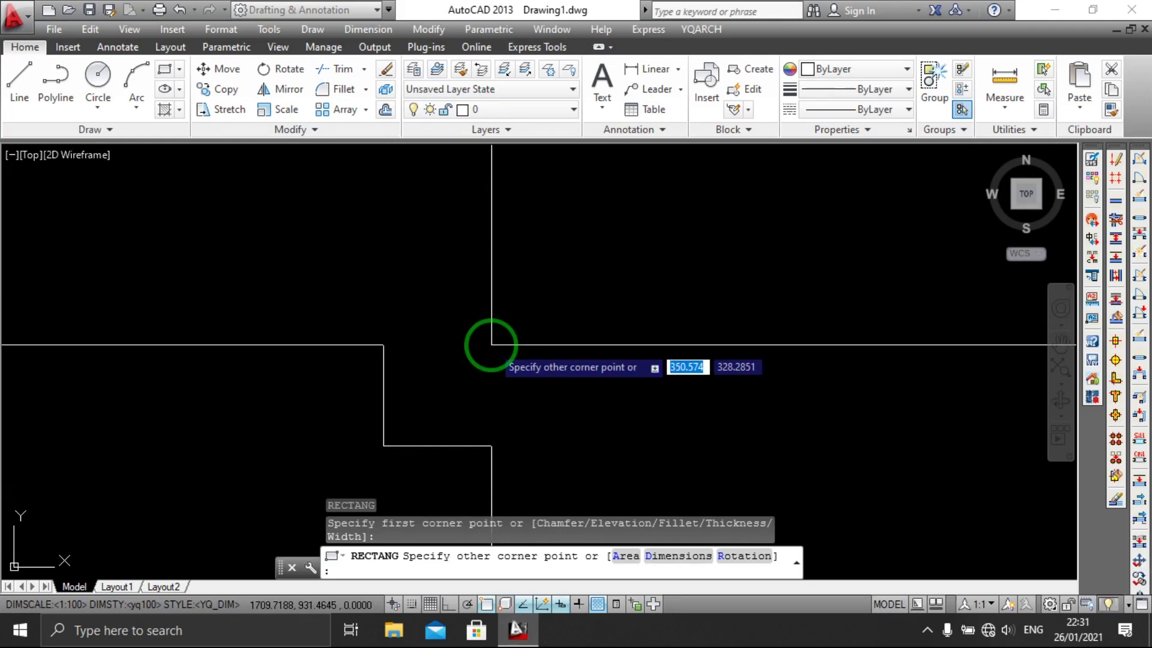
text(1000)
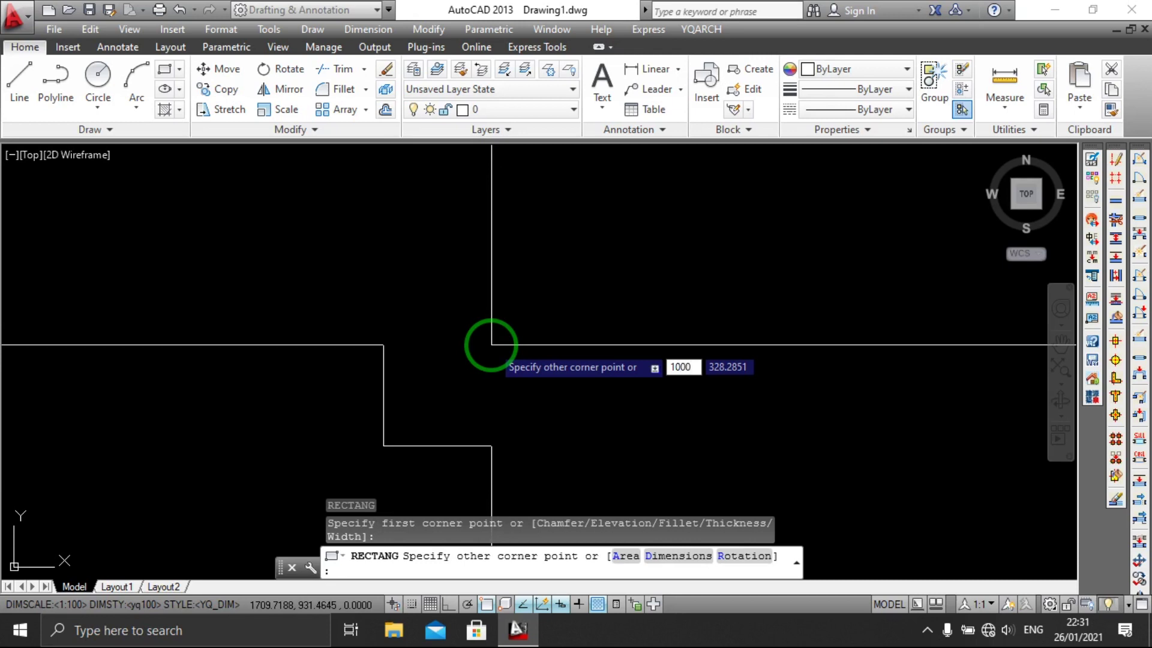
key(Tab)
text(2000)
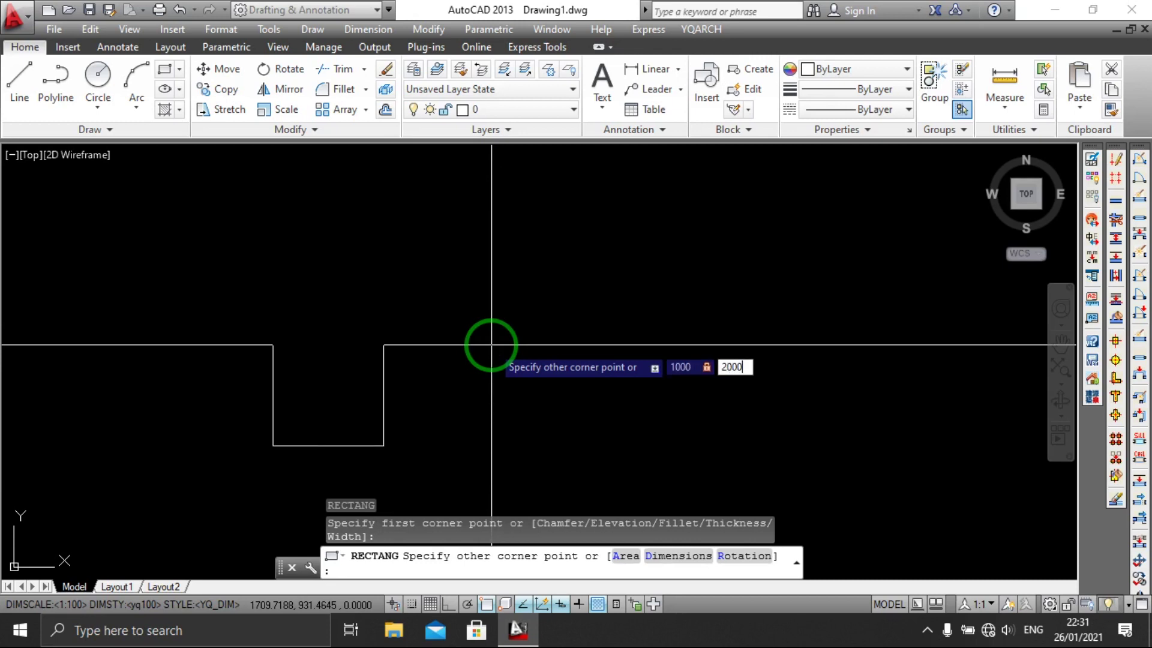
key(Return)
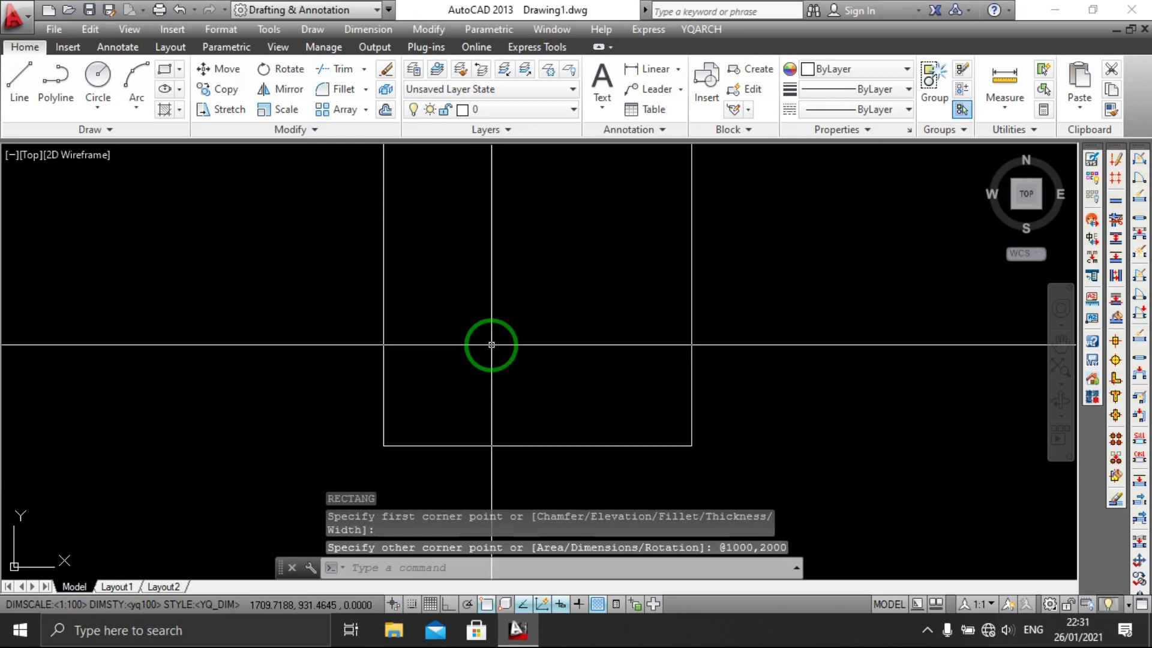
Move the rectangle to the right with M
middle_click(492, 345)
middle_click(491, 344)
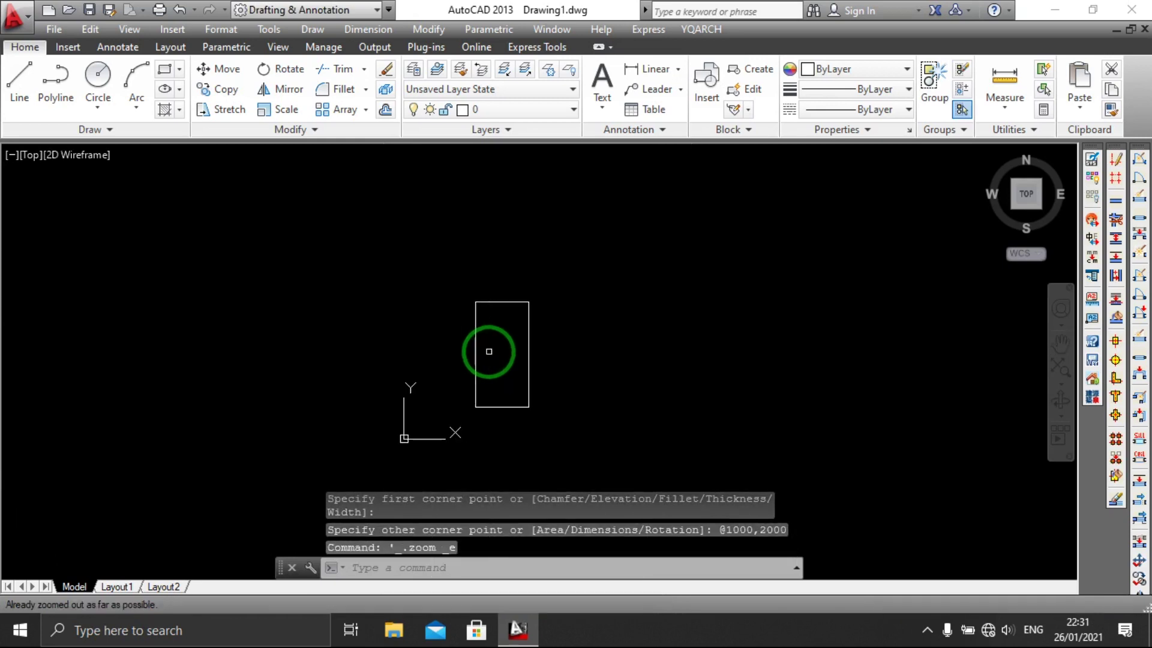
click(606, 391)
click(462, 336)
text(m)
key(Return)
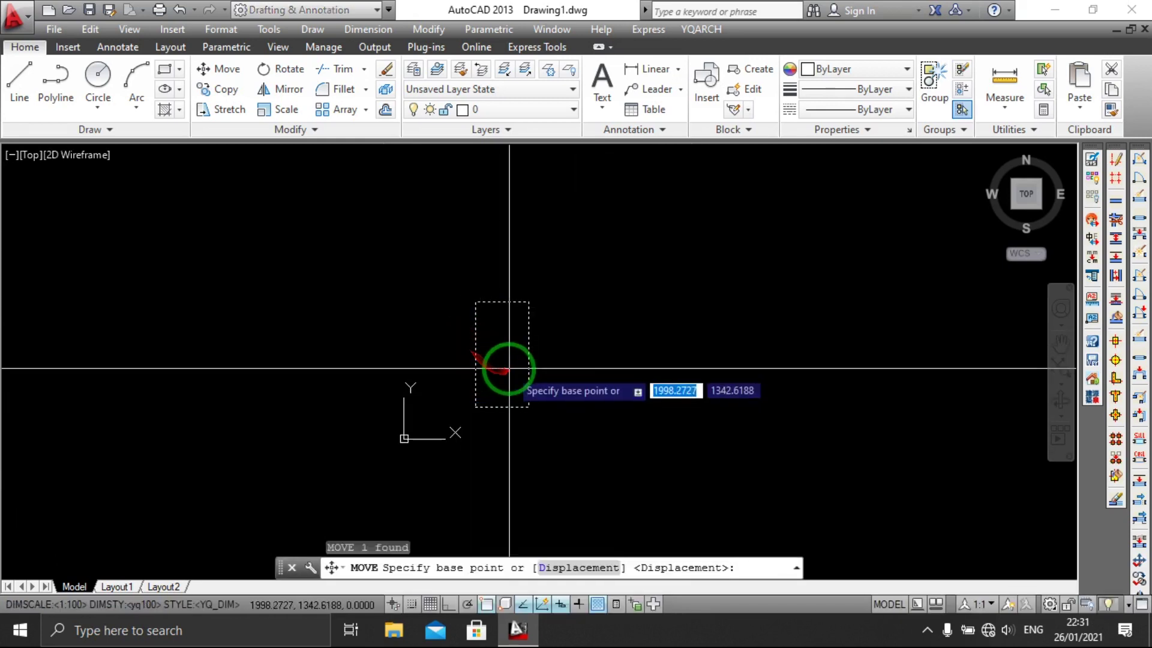
click(506, 368)
middle_drag(506, 368, 423, 376)
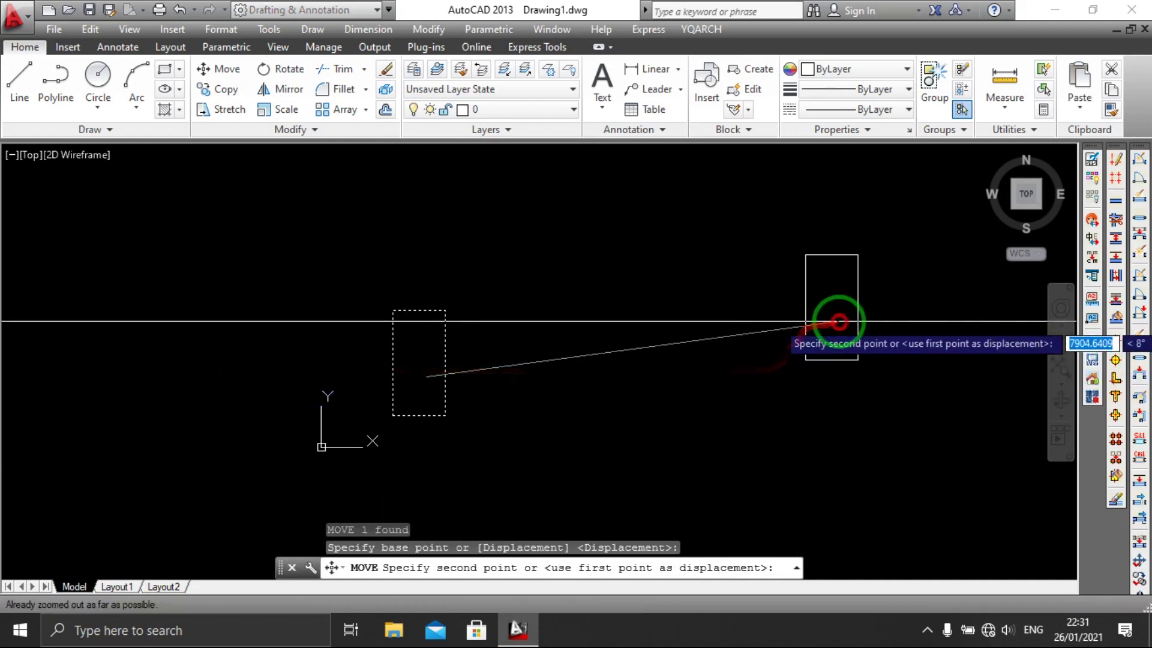
click(835, 339)
Window-select the rectangle and move it further to the right
scroll(772, 384, down, 3)
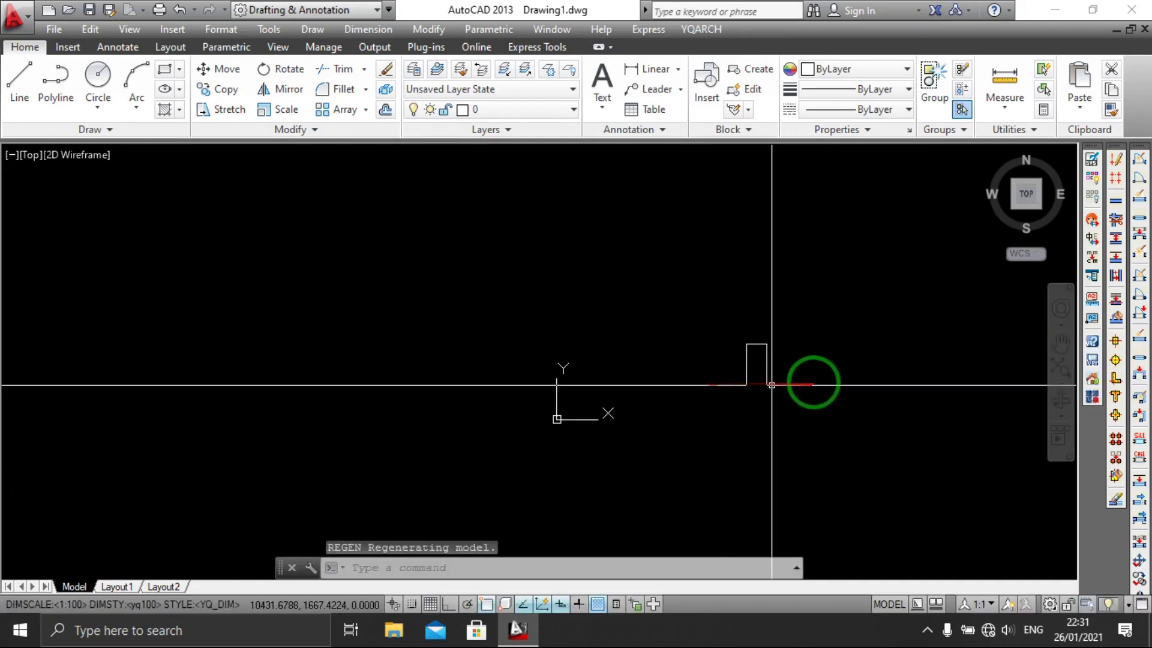
middle_drag(814, 381, 610, 386)
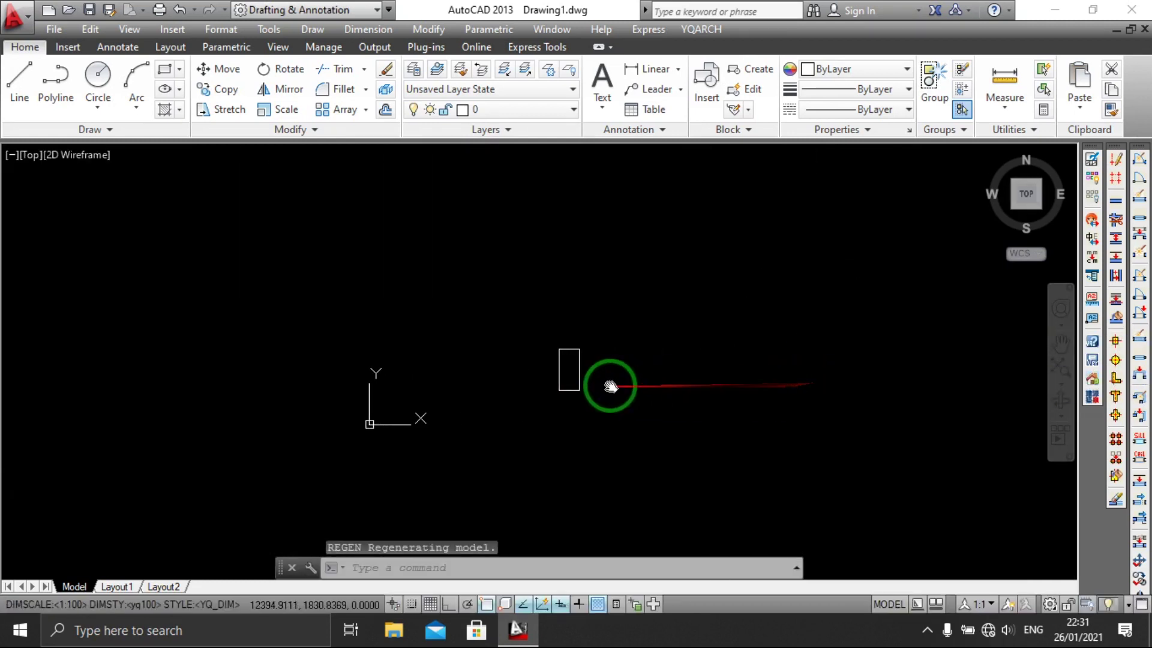
scroll(600, 383, up, 5)
drag(595, 381, 268, 273)
click(264, 271)
text(m)
key(Return)
click(399, 327)
scroll(344, 329, down, 2)
scroll(792, 304, down, 2)
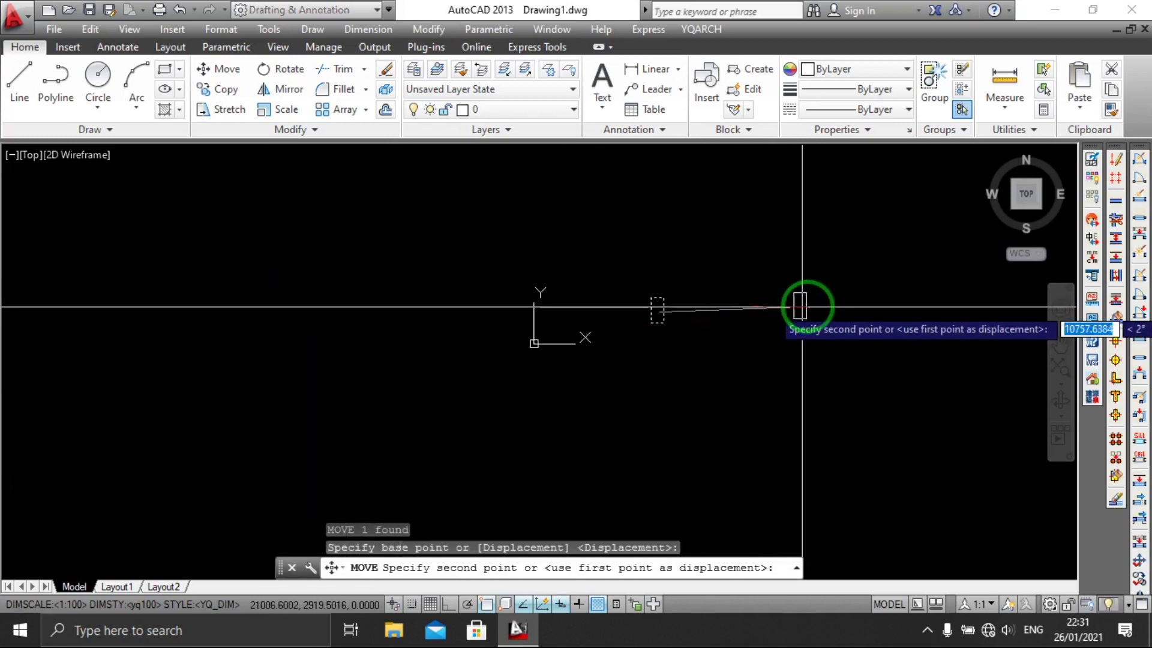
click(807, 304)
middle_drag(807, 305, 613, 333)
scroll(613, 333, up, 5)
Erase the rectangle and place the first corner of a new square
drag(533, 301, 540, 301)
key(Delete)
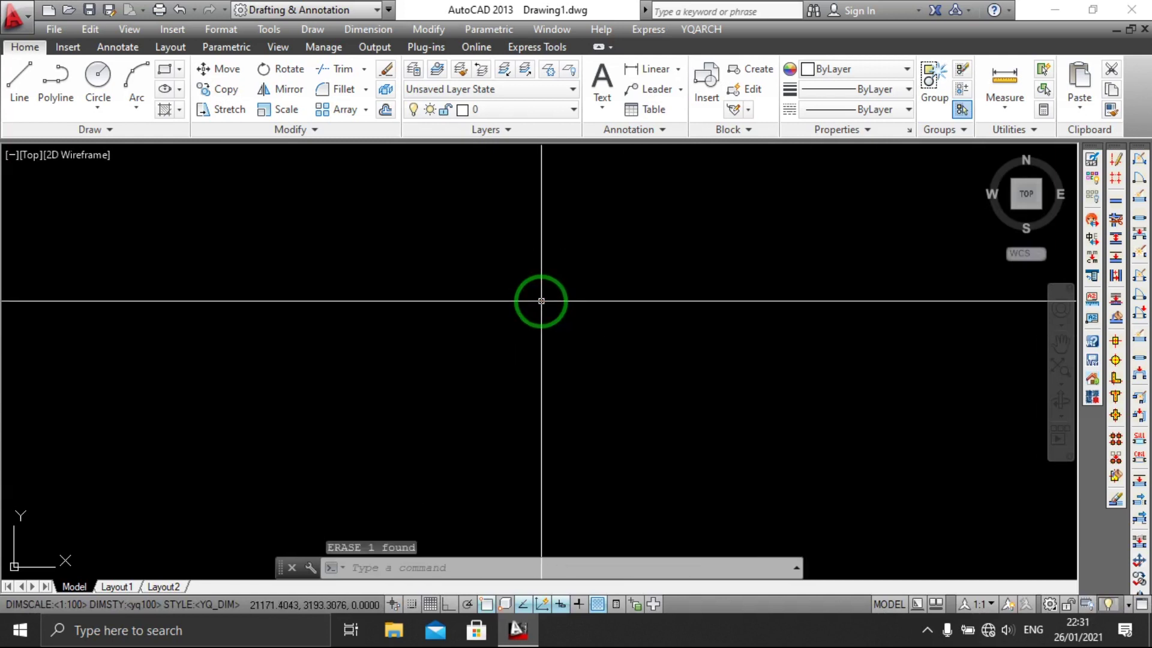
key(Return)
click(541, 279)
text(2000)
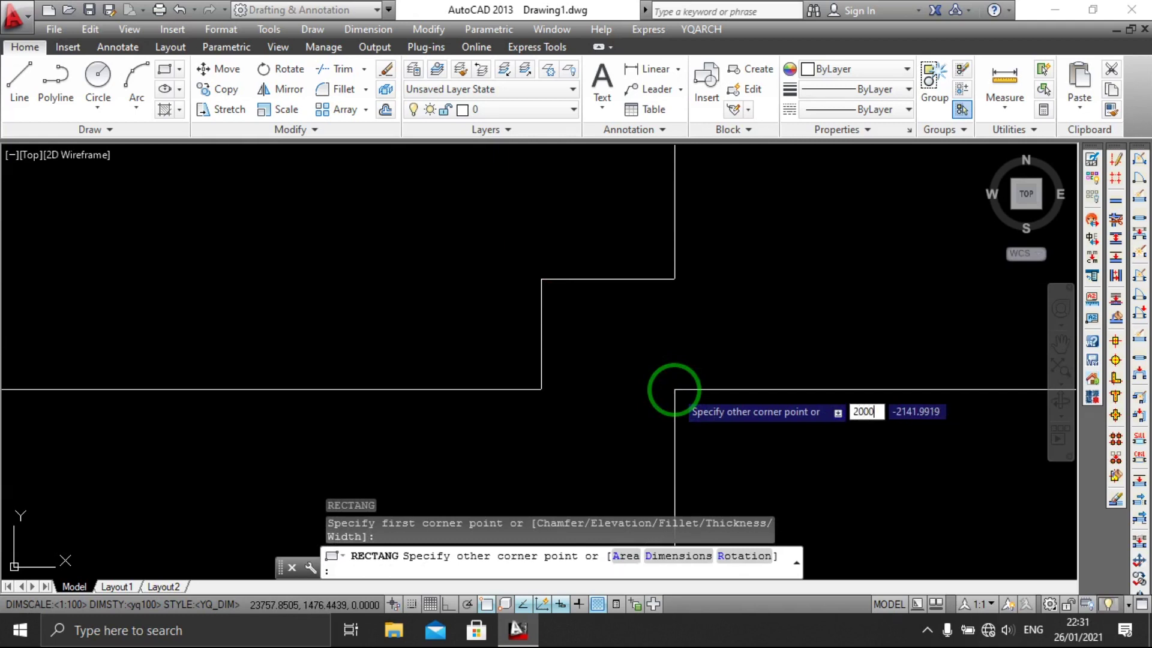
Finish the 2000 by 2000 square and select it
key(Tab)
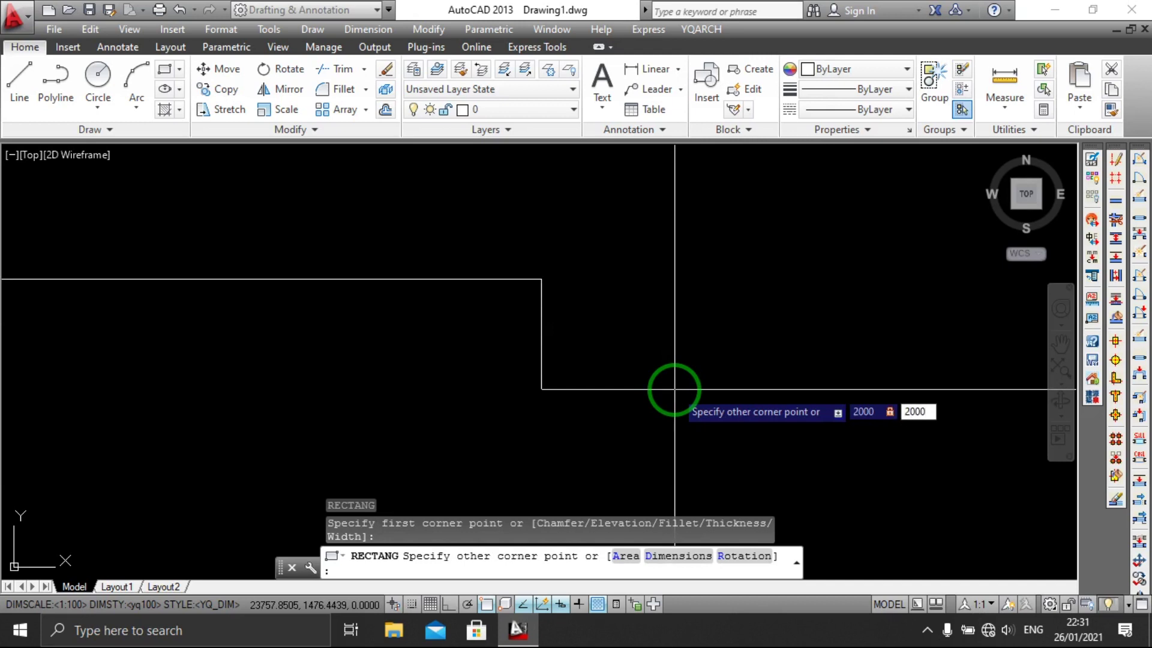
key(Return)
middle_drag(667, 306, 589, 391)
click(595, 391)
click(539, 331)
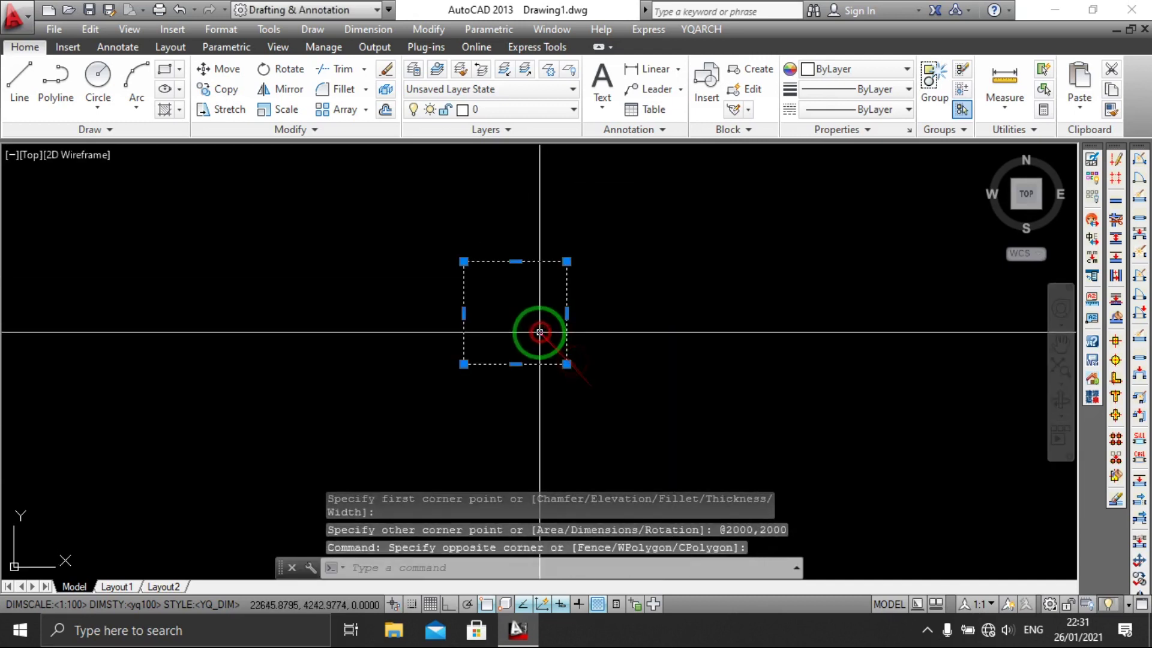
Create a rectangular array of 4 columns and 10 rows, spaced 3000 apart
click(363, 111)
click(375, 137)
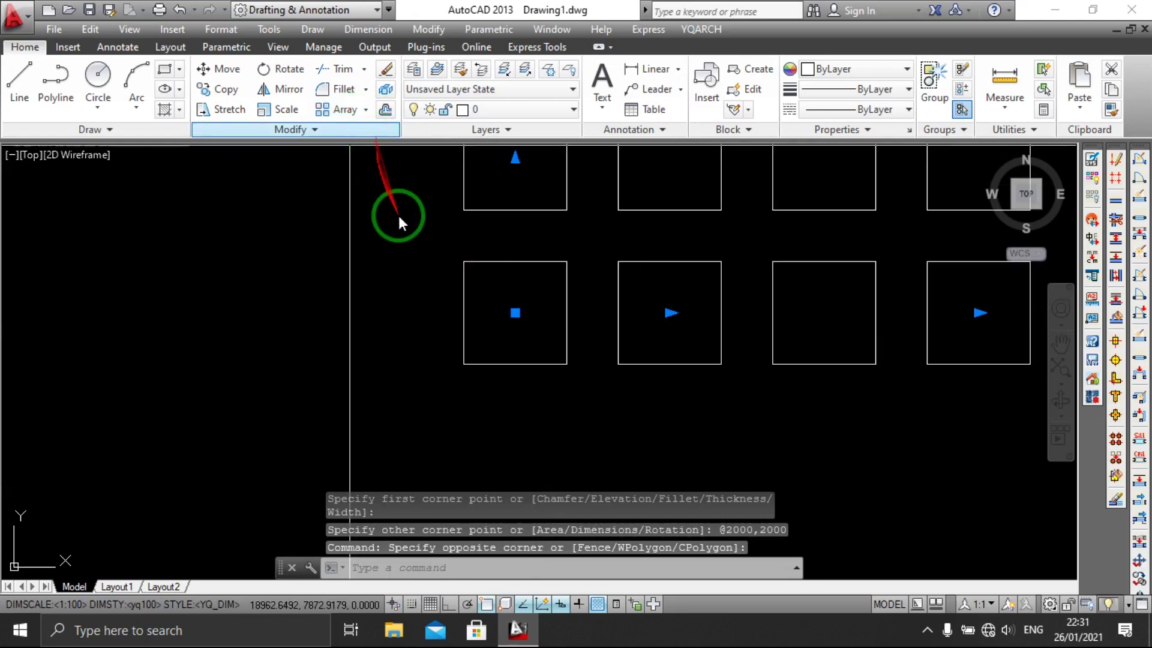
scroll(458, 314, down, 5)
scroll(502, 250, up, 2)
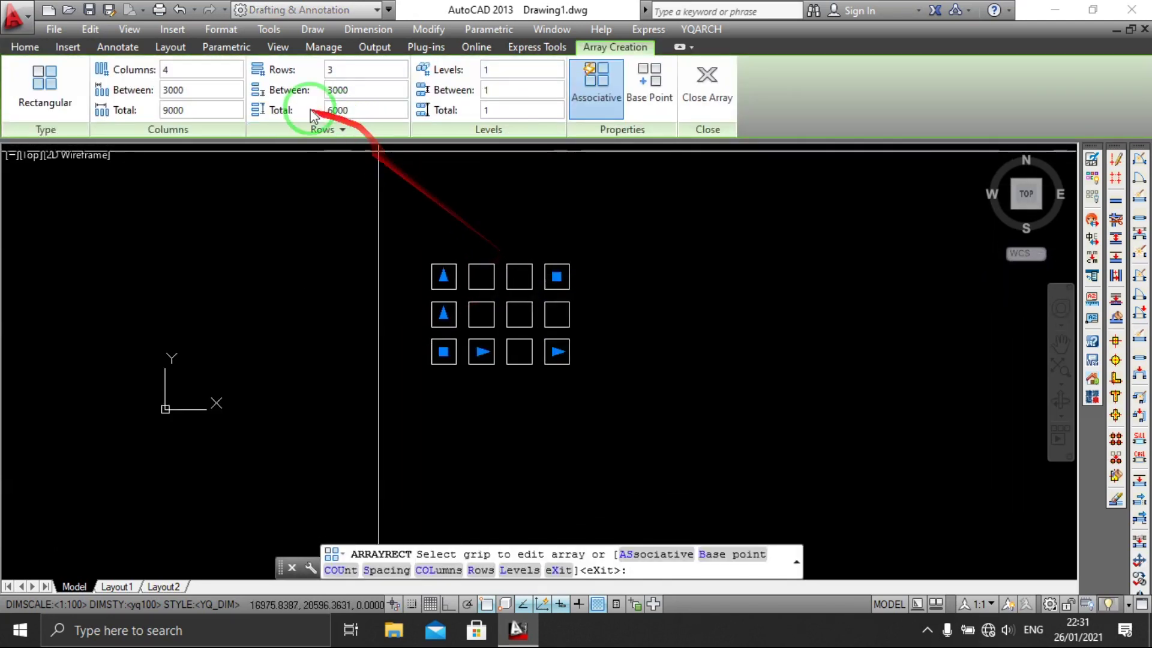
click(353, 70)
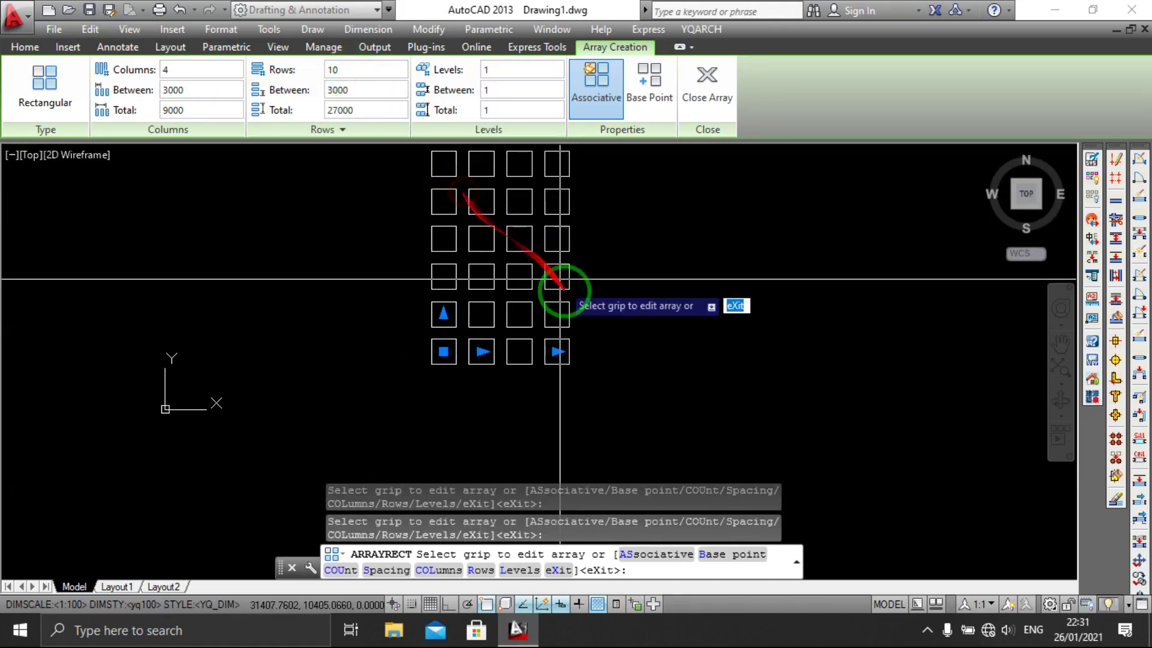
scroll(540, 312, down, 3)
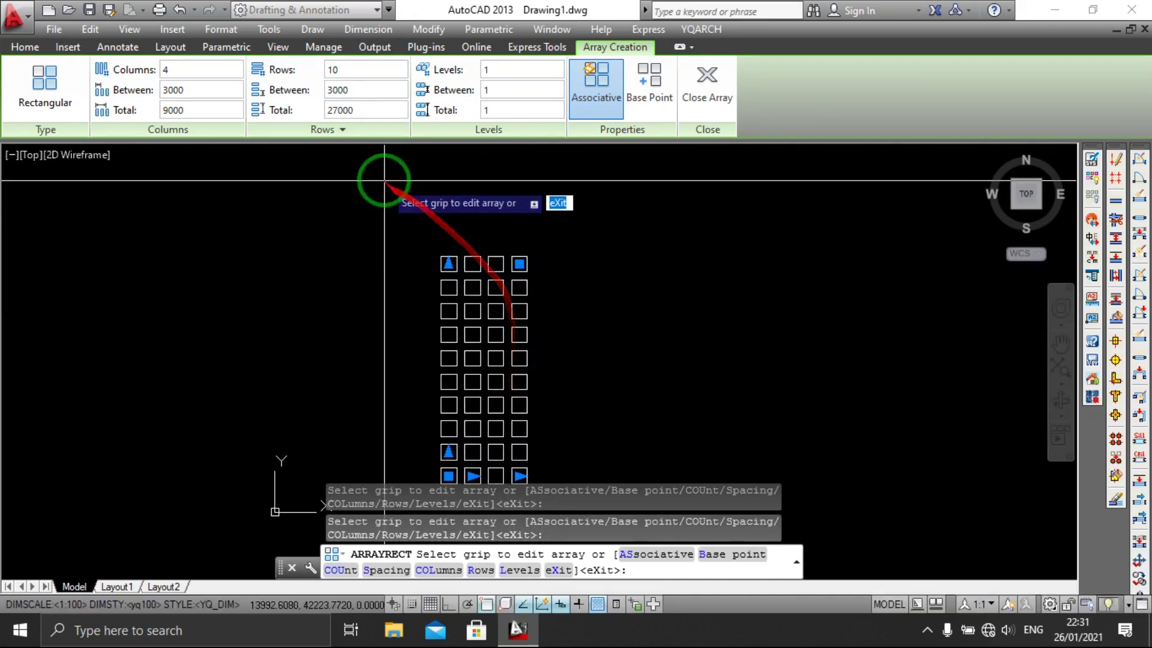
click(699, 89)
middle_drag(517, 343, 579, 271)
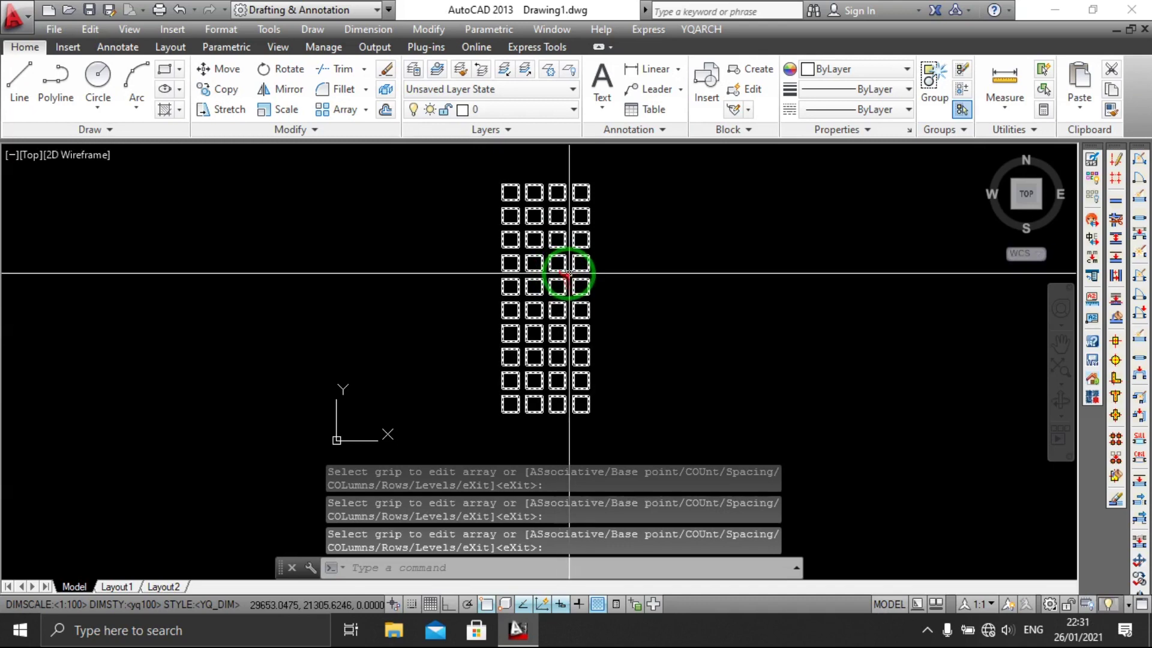
Explode the selected array into separate squares with the X command
key(Return)
text(x)
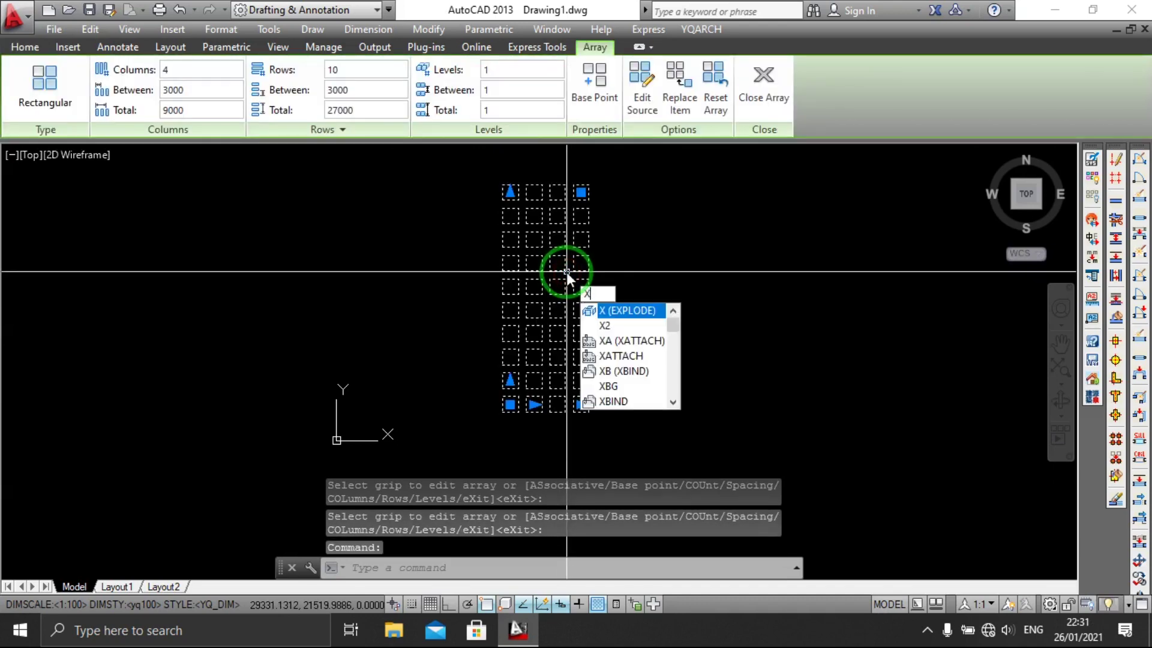
key(Return)
scroll(547, 222, up, 3)
Launch the YQArch WDE command to bring up the Window Elevation settings
scroll(540, 234, up, 2)
scroll(504, 258, down, 2)
scroll(527, 293, up, 2)
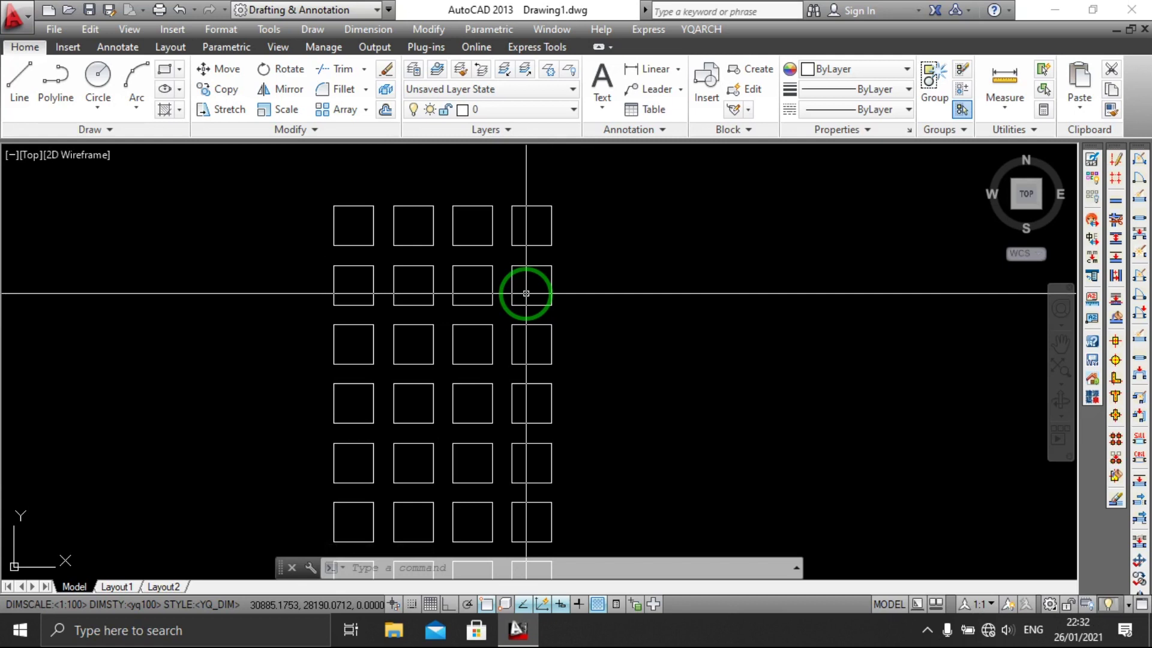
text(de)
key(Return)
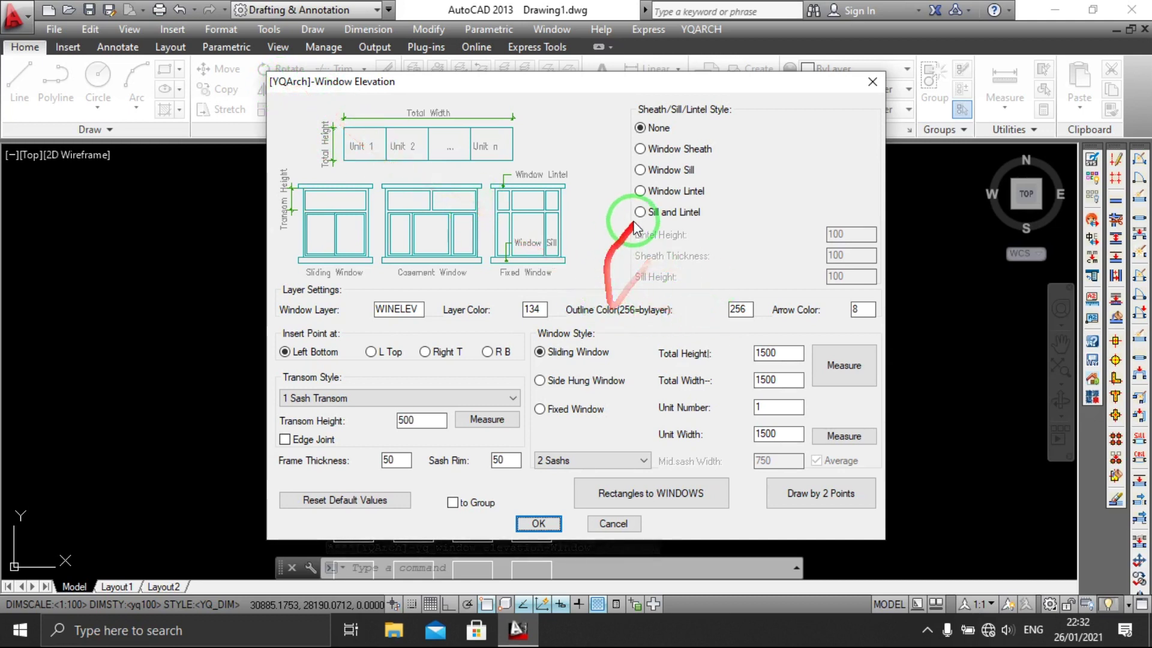
Choose Window Sheath and convert the top row's four squares into window elevations
click(663, 153)
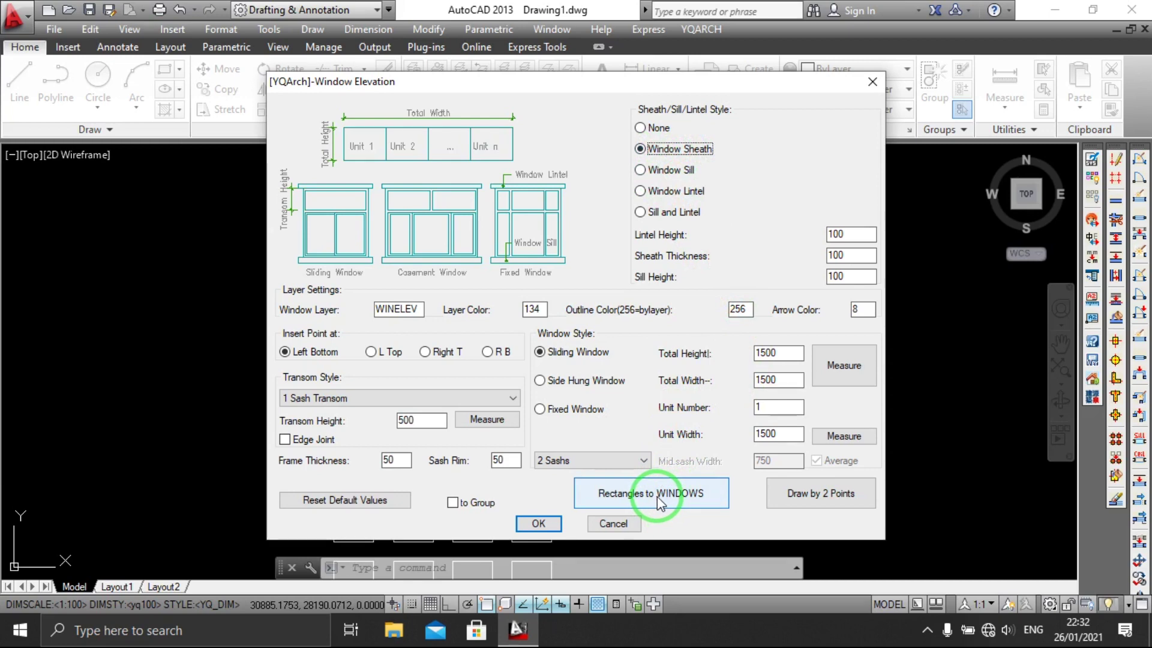
click(660, 501)
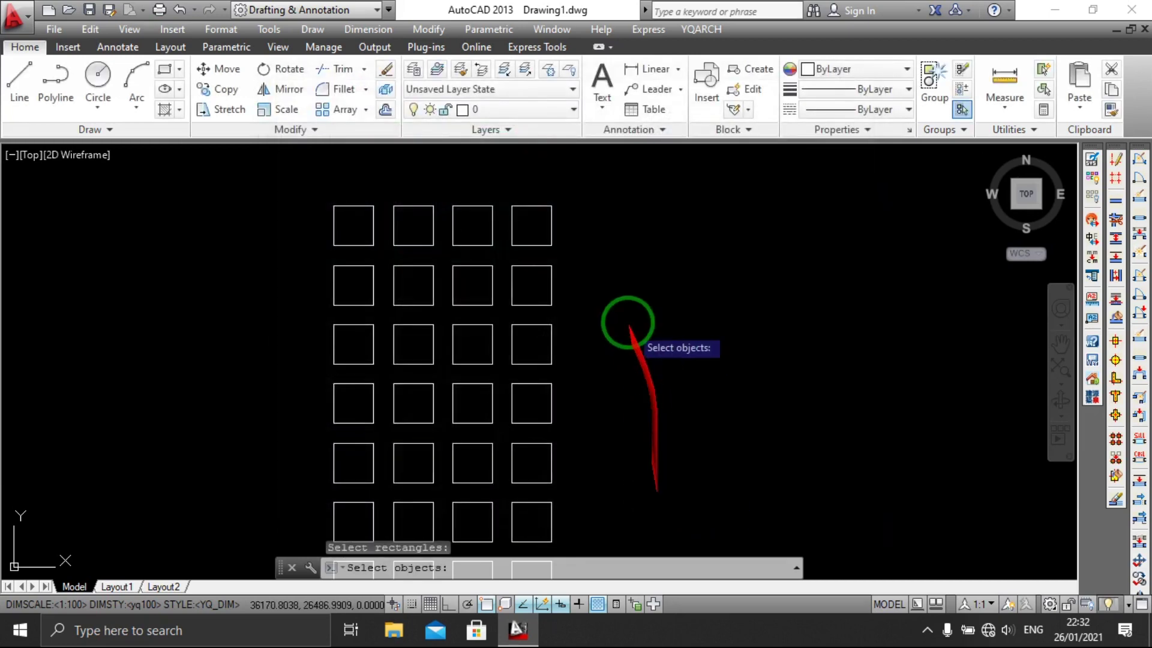
click(524, 228)
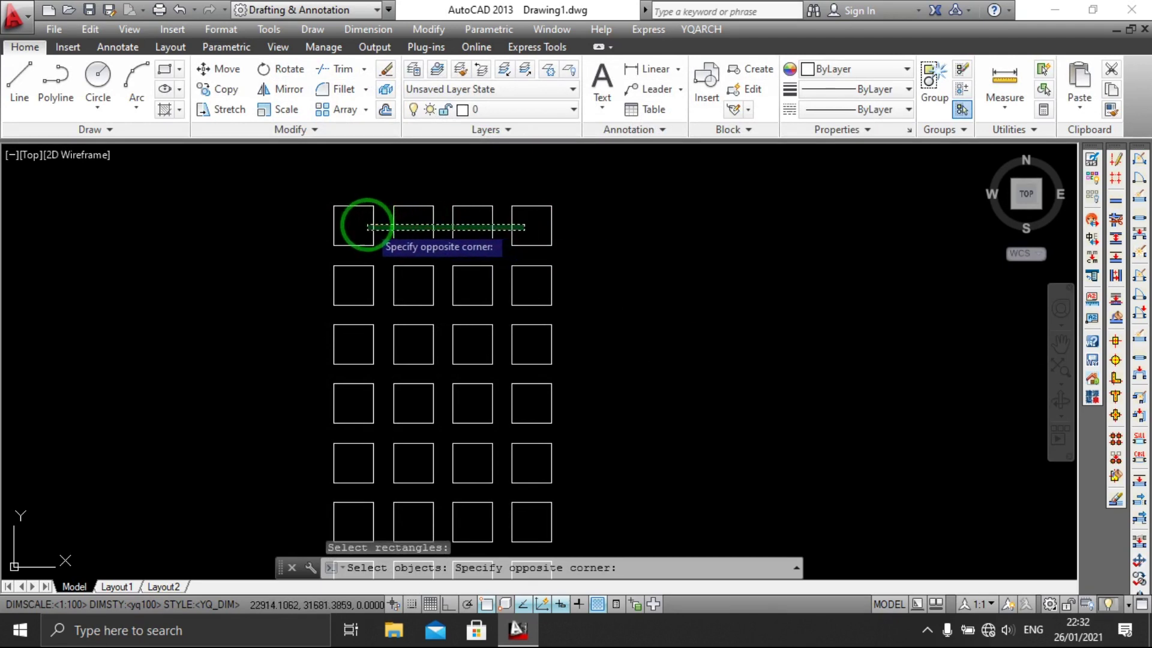
scroll(366, 227, up, 4)
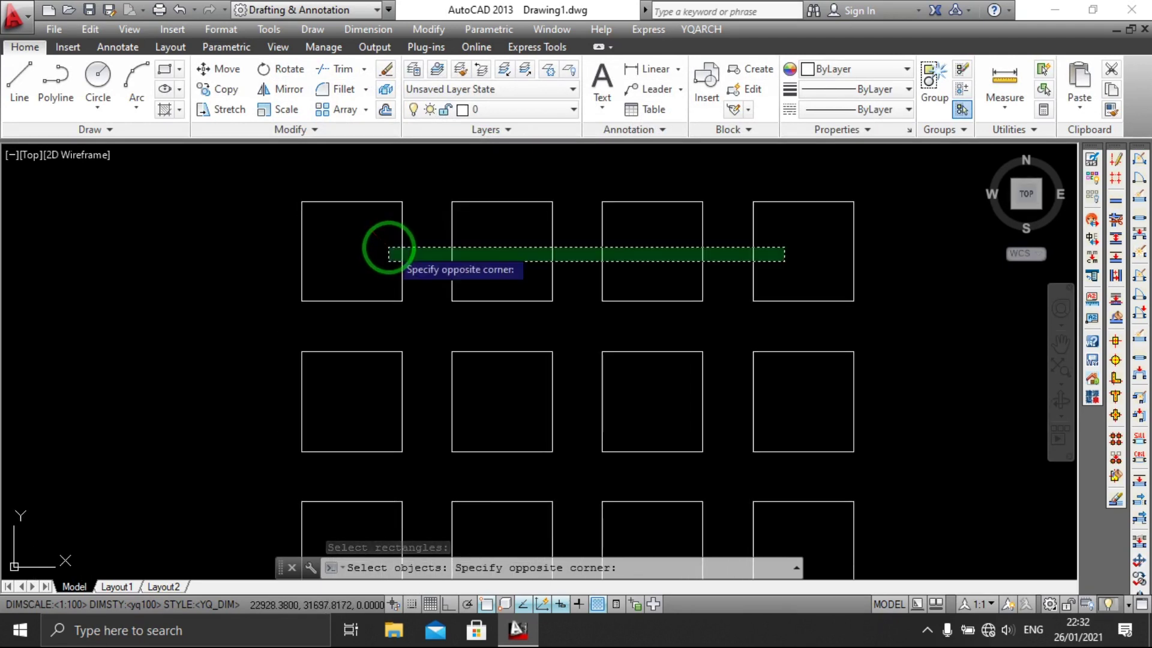
click(388, 238)
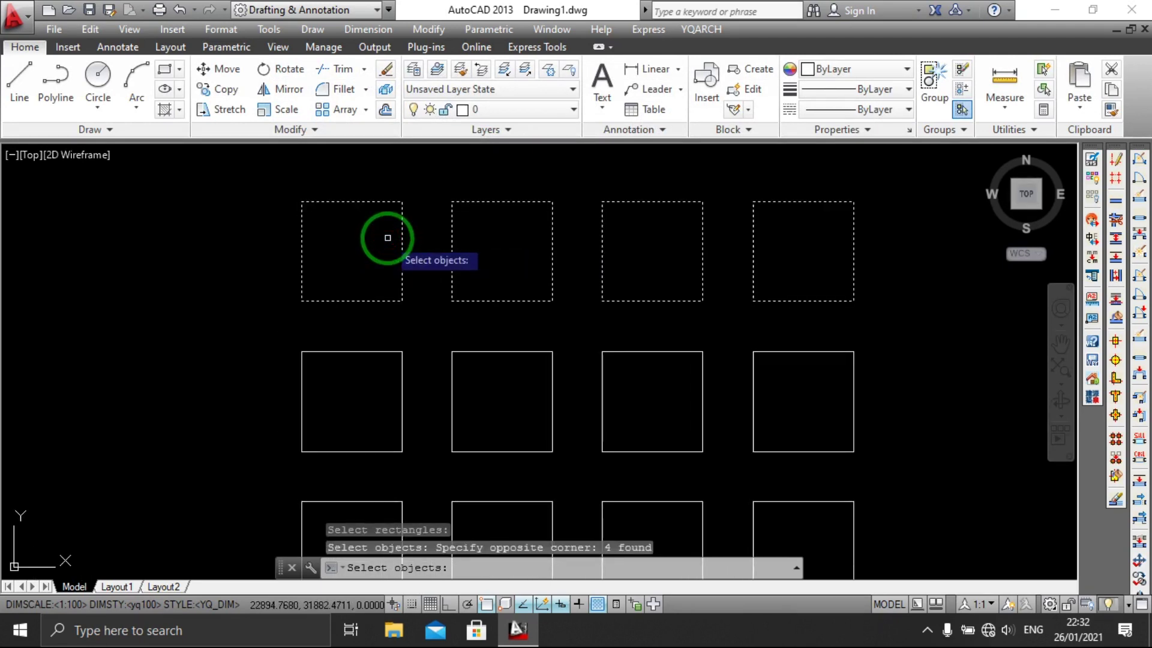
key(Return)
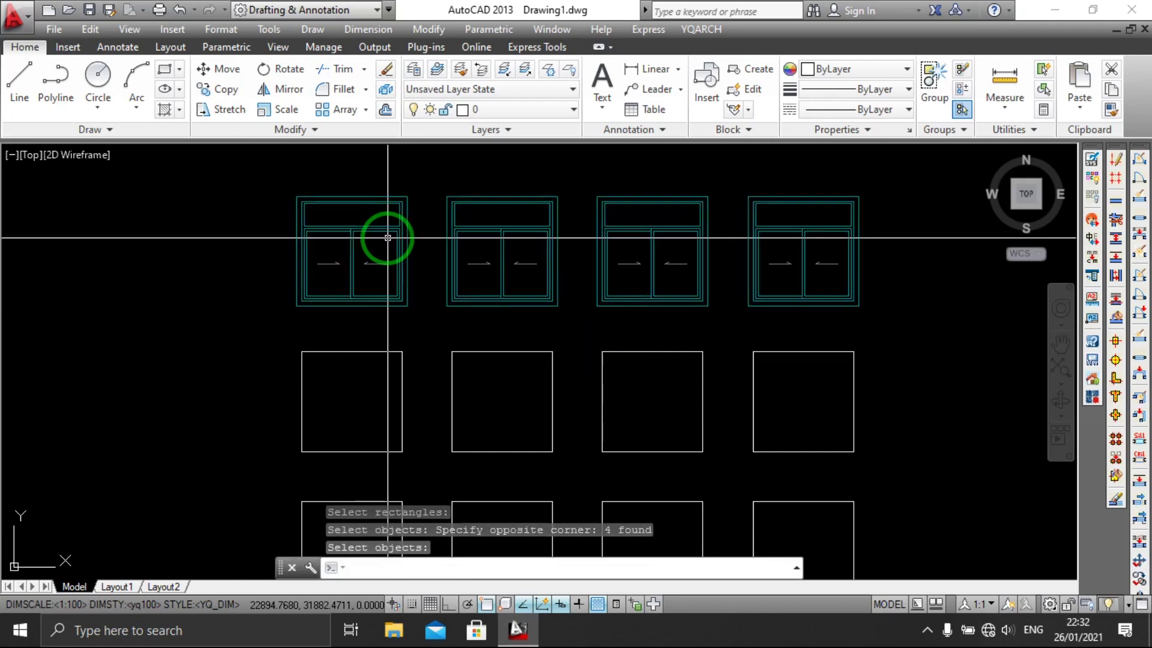
Pan and zoom to review the new windows, then reopen the Window Elevation settings
scroll(494, 275, down, 1)
scroll(582, 249, up, 6)
scroll(515, 260, down, 7)
scroll(493, 260, up, 4)
scroll(417, 222, up, 2)
scroll(438, 394, up, 1)
scroll(424, 216, down, 3)
scroll(425, 216, down, 2)
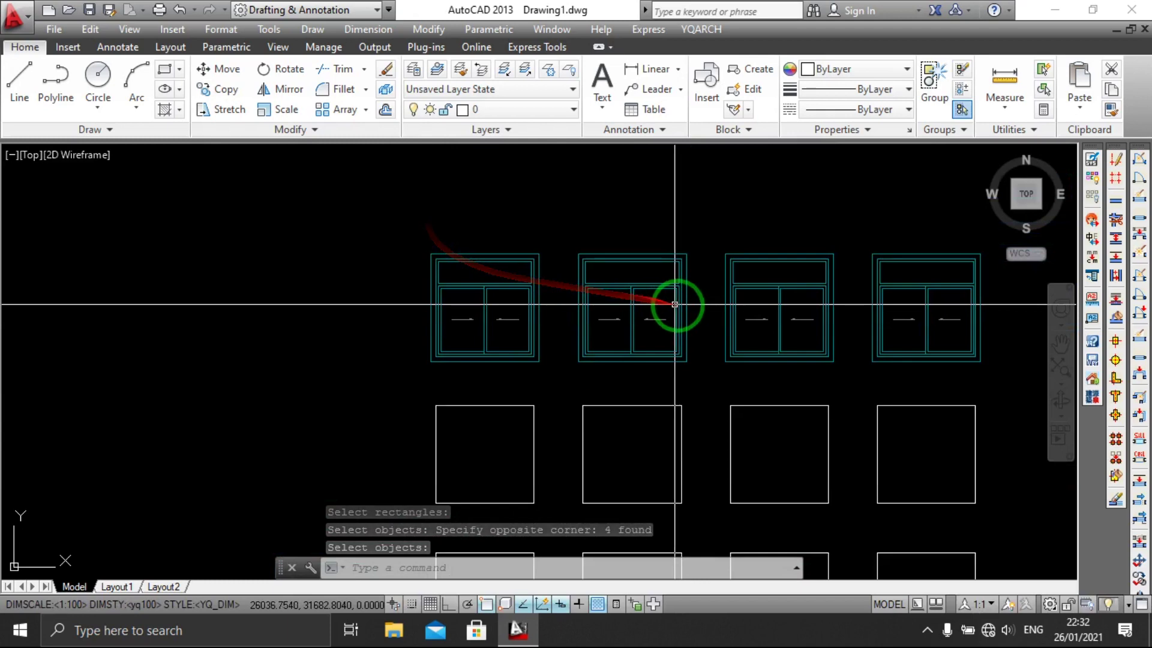
middle_drag(675, 304, 576, 291)
scroll(690, 312, up, 2)
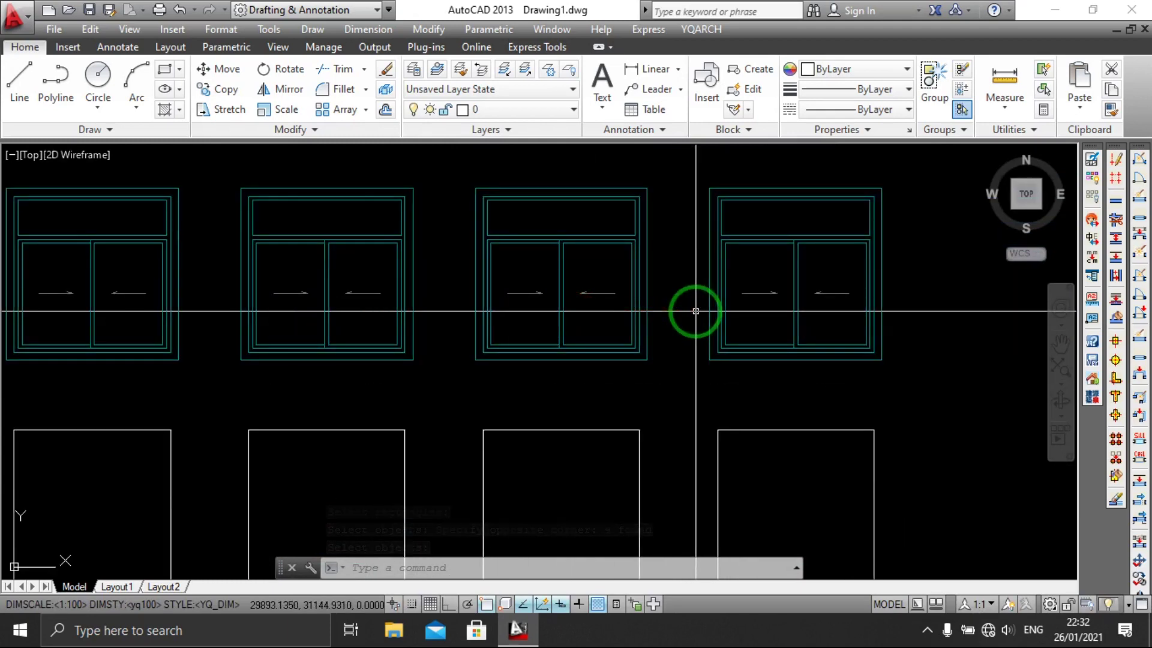
key(Return)
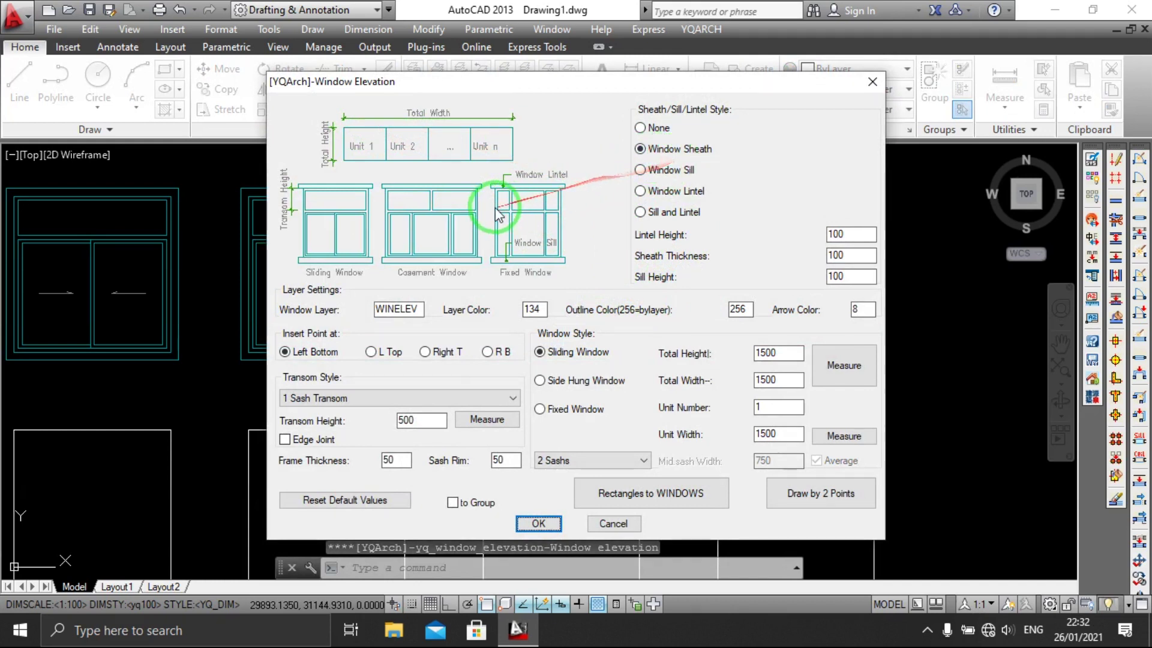
Set Layer Color to 5 and turn the second row's four squares into blue windows
double_click(528, 310)
text(5)
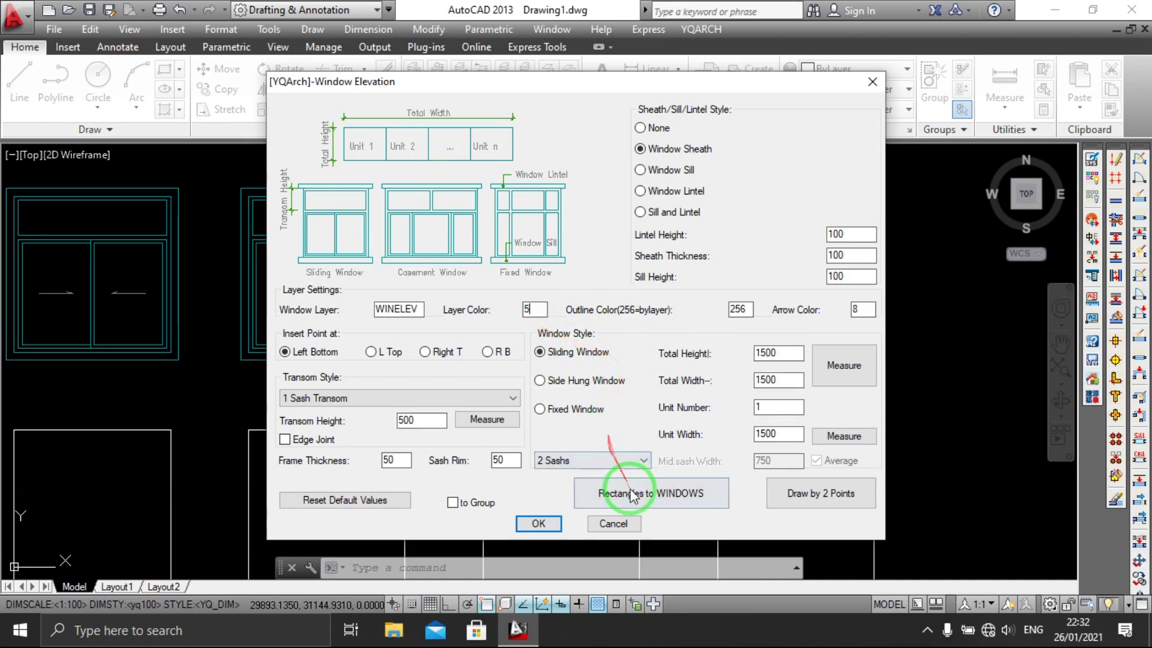
click(640, 506)
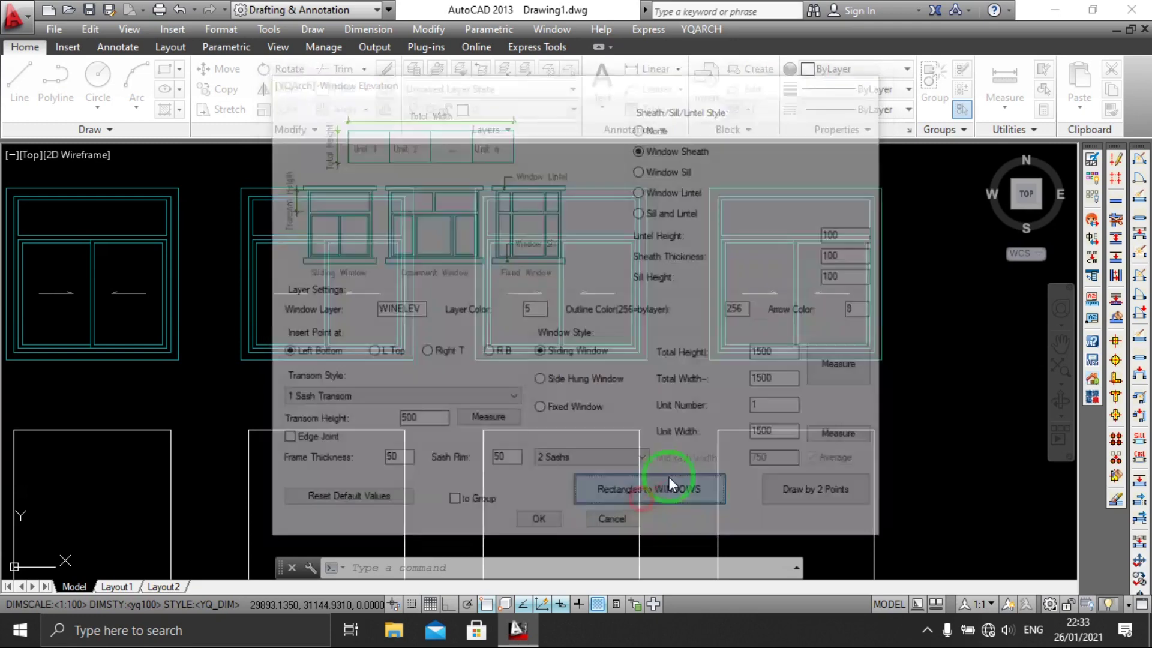
scroll(771, 414, up, 2)
click(779, 420)
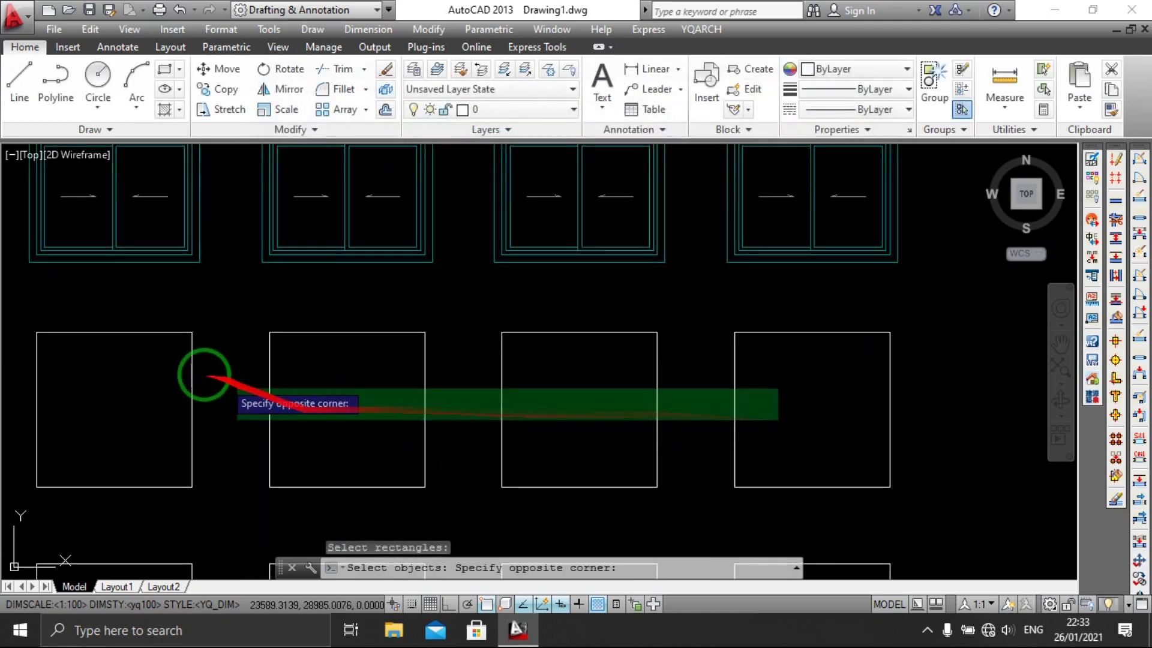
click(128, 348)
key(Return)
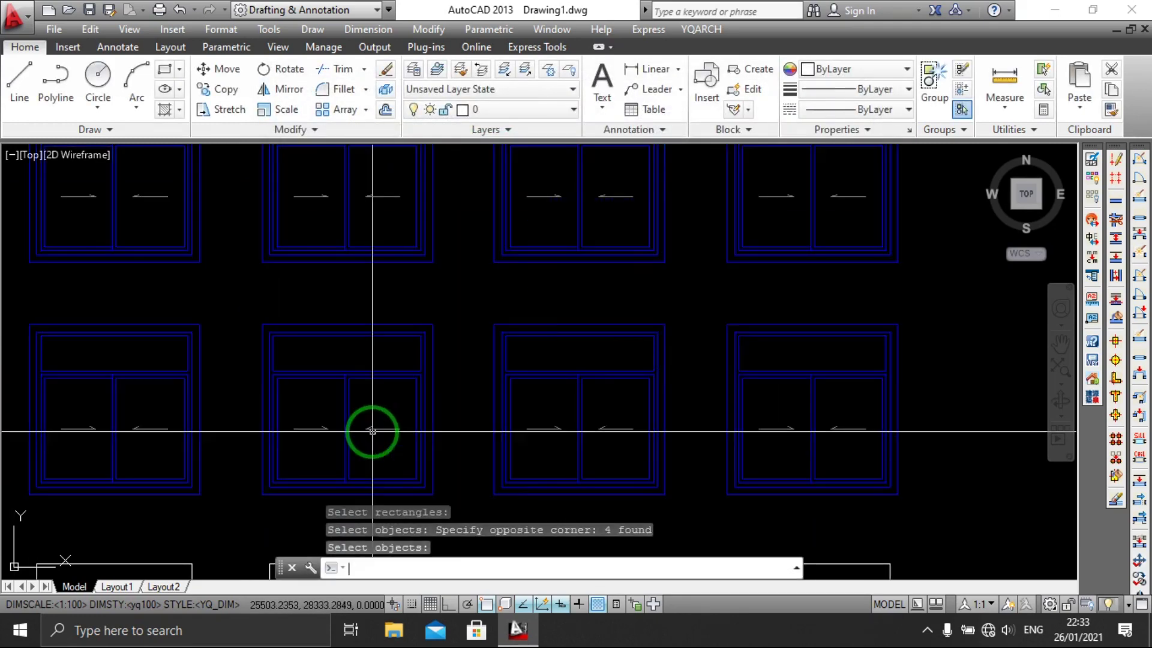
scroll(576, 441, down, 3)
scroll(567, 438, up, 3)
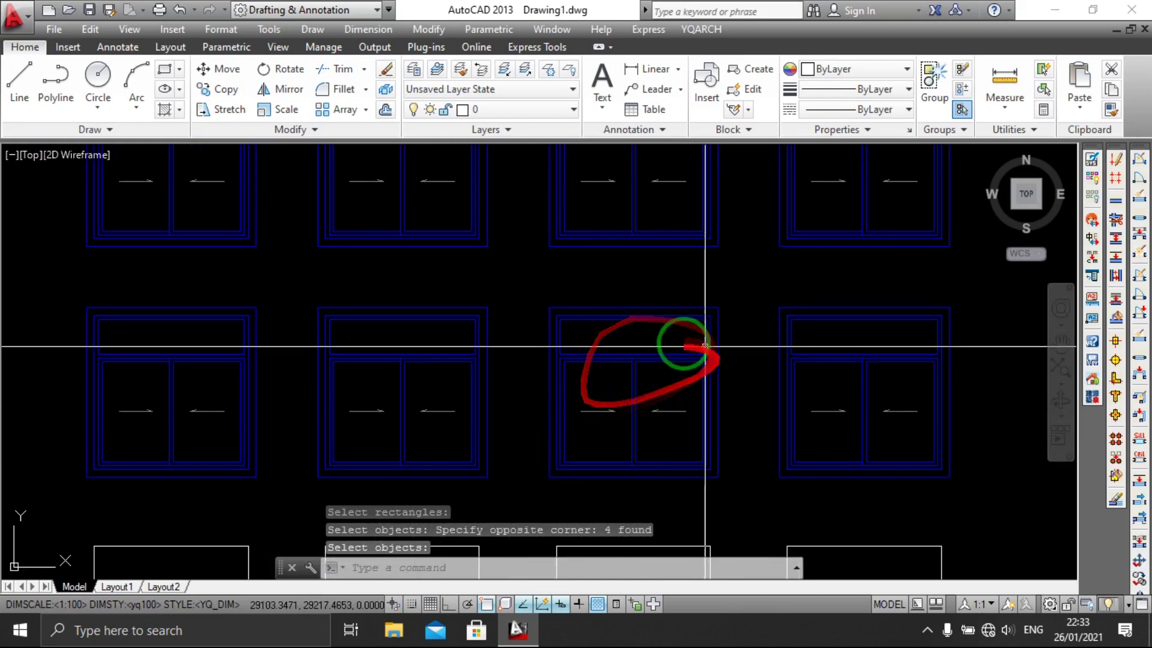
scroll(664, 365, down, 3)
scroll(669, 375, up, 3)
scroll(666, 375, down, 3)
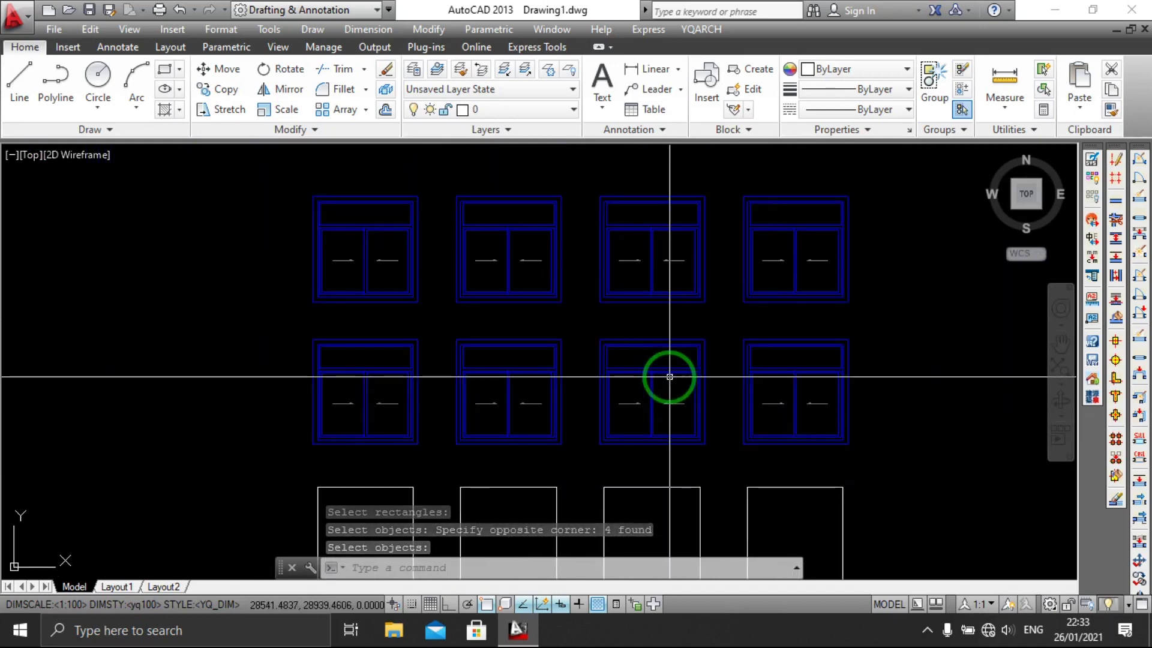
scroll(712, 404, up, 1)
Pick the sill style and convert the third row's four squares into sill windows
text(w)
key(Return)
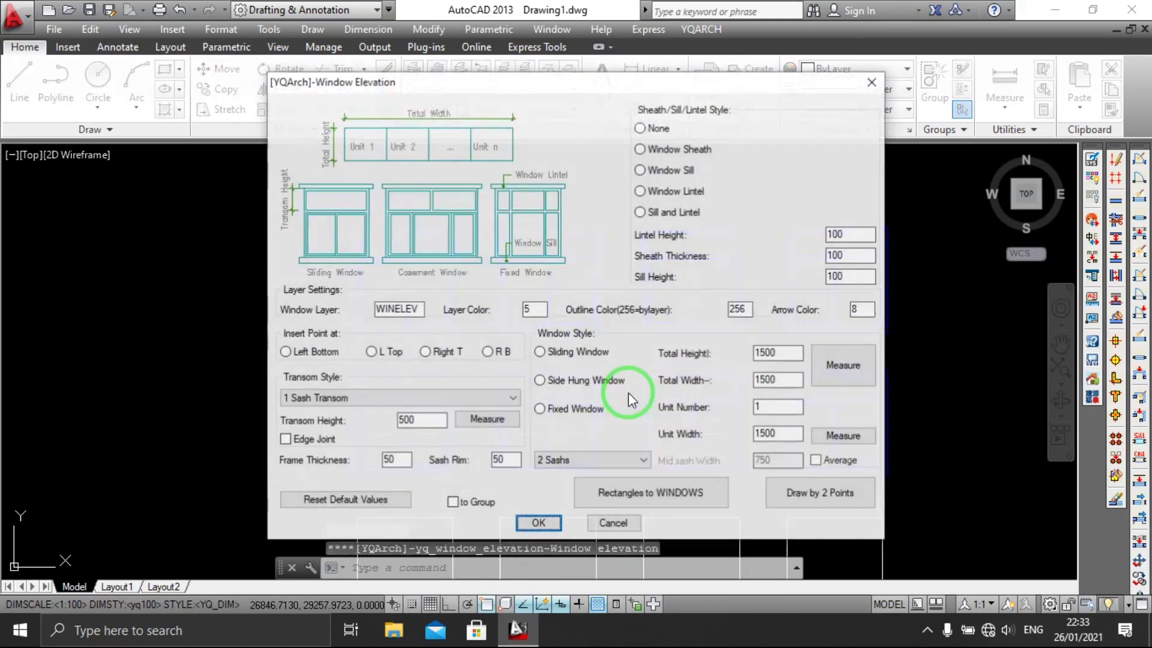
click(678, 172)
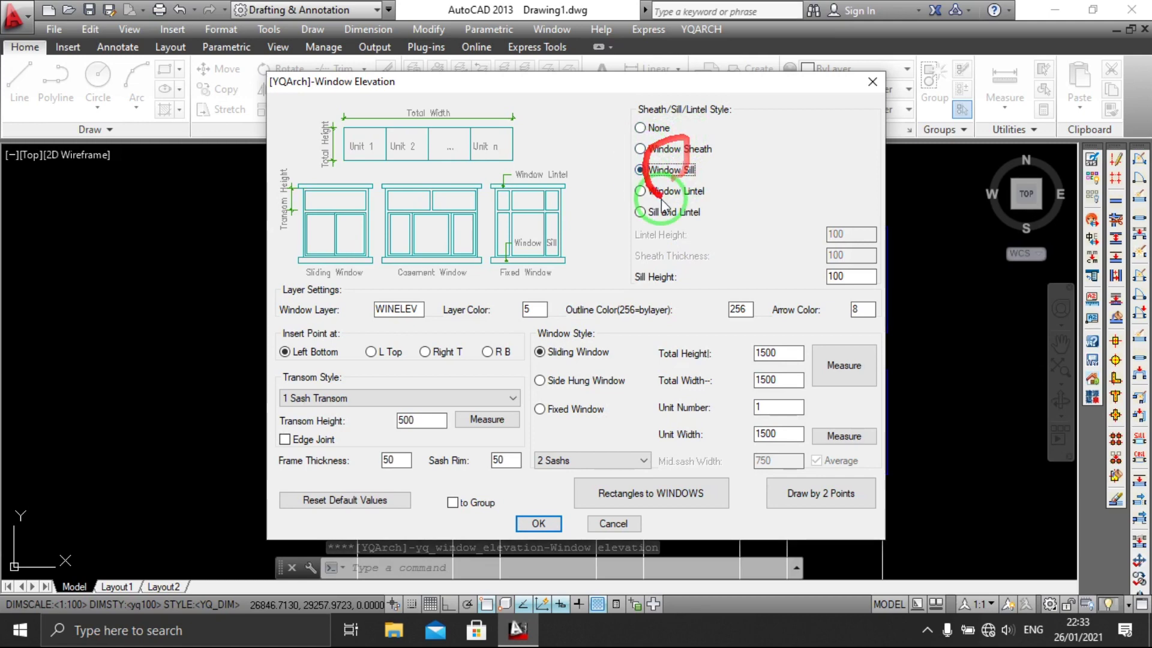
drag(657, 90, 724, 102)
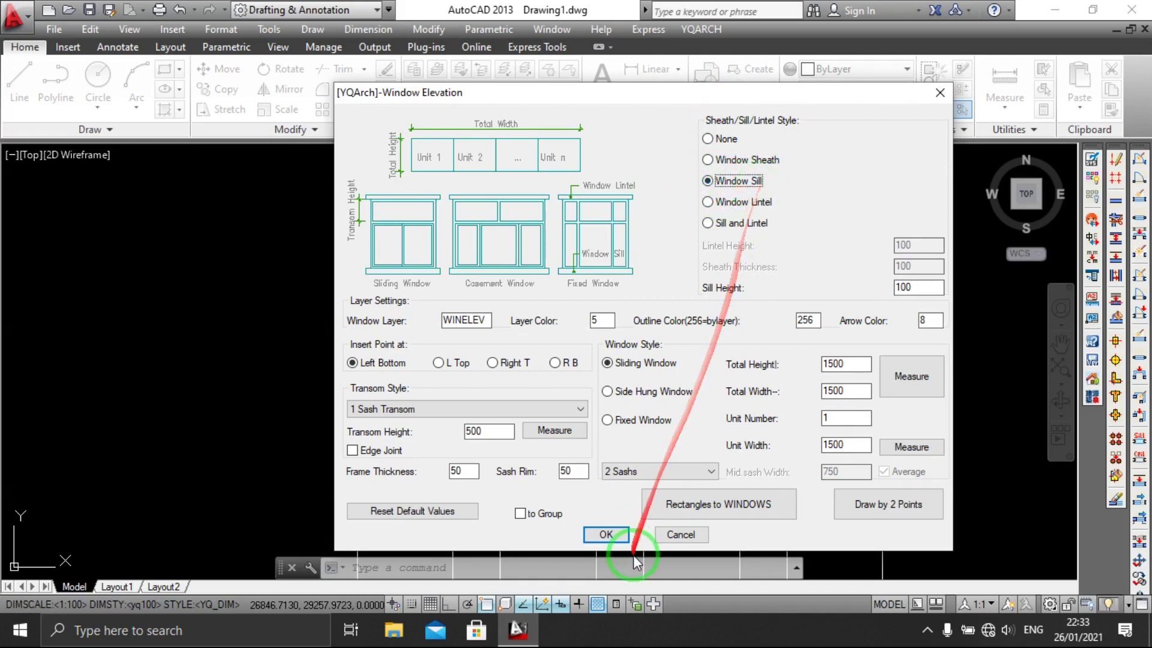
click(701, 509)
click(810, 399)
click(427, 375)
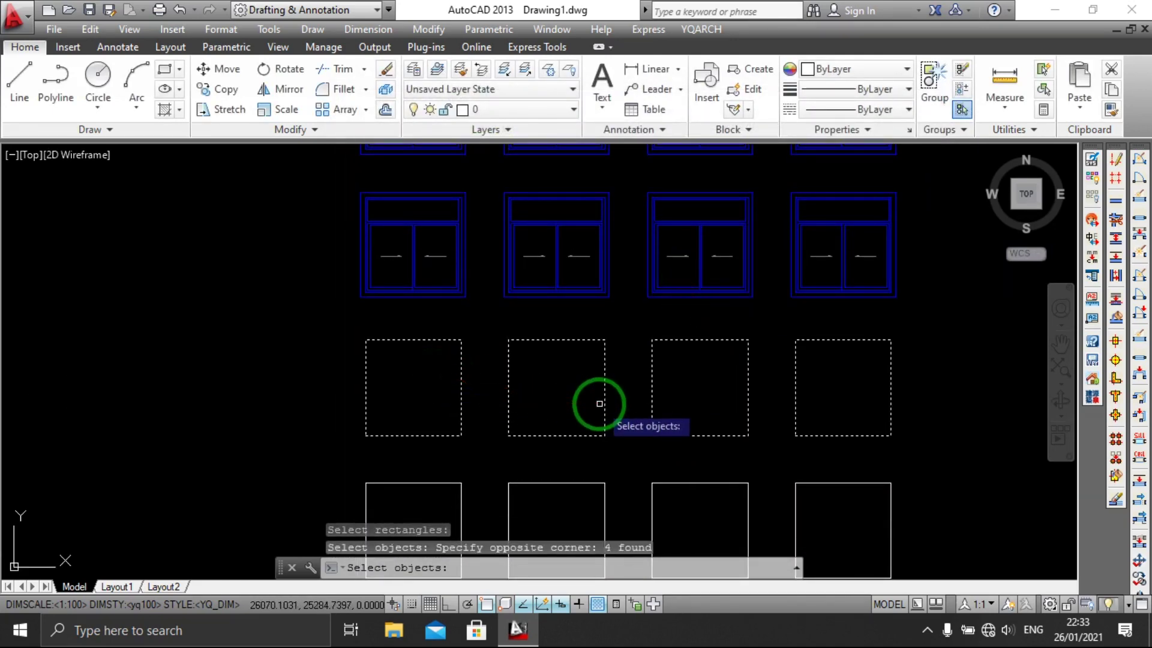
key(Return)
Pan and zoom to review the sill windows, then reopen the Window Elevation settings
scroll(654, 453, up, 2)
scroll(600, 465, down, 3)
scroll(666, 468, up, 1)
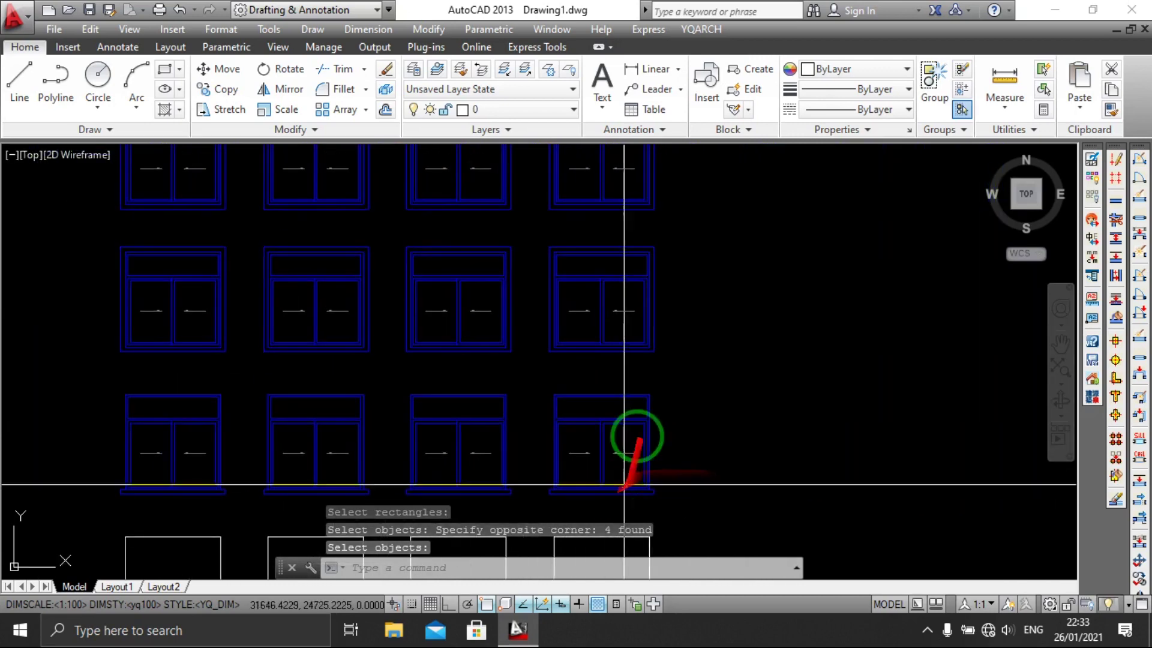
scroll(641, 286, down, 1)
scroll(634, 398, up, 3)
scroll(634, 398, down, 2)
middle_drag(633, 391, 624, 416)
scroll(647, 454, up, 2)
scroll(732, 404, down, 2)
scroll(673, 419, down, 3)
scroll(674, 425, up, 1)
key(Return)
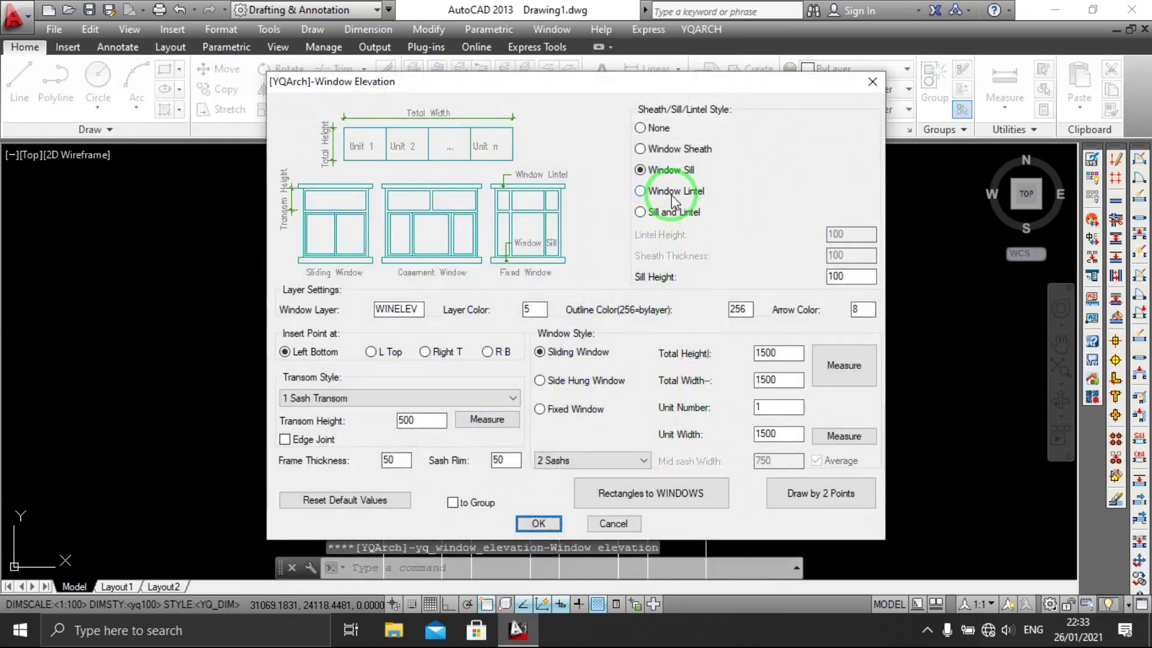
Convert the fourth row of four rectangles into lintel-topped sliding windows
click(652, 492)
scroll(728, 354, up, 4)
click(822, 368)
click(153, 329)
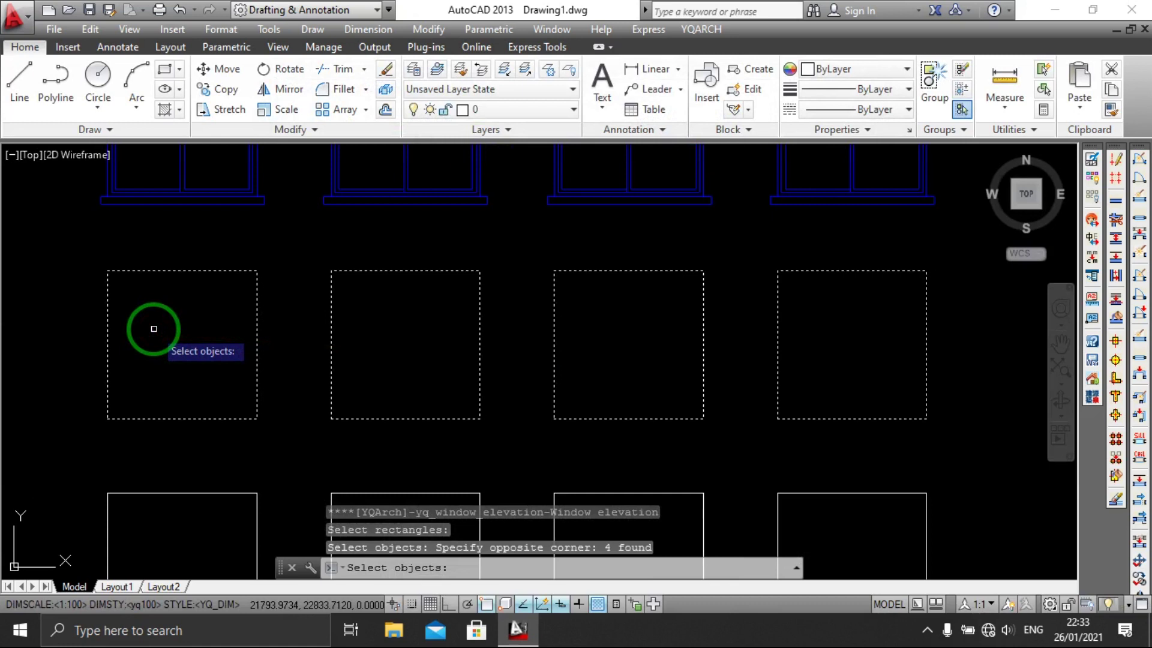
key(Return)
Reopen the Window Elevation settings and select the Sill and Lintel option
scroll(576, 335, down, 2)
scroll(595, 331, up, 2)
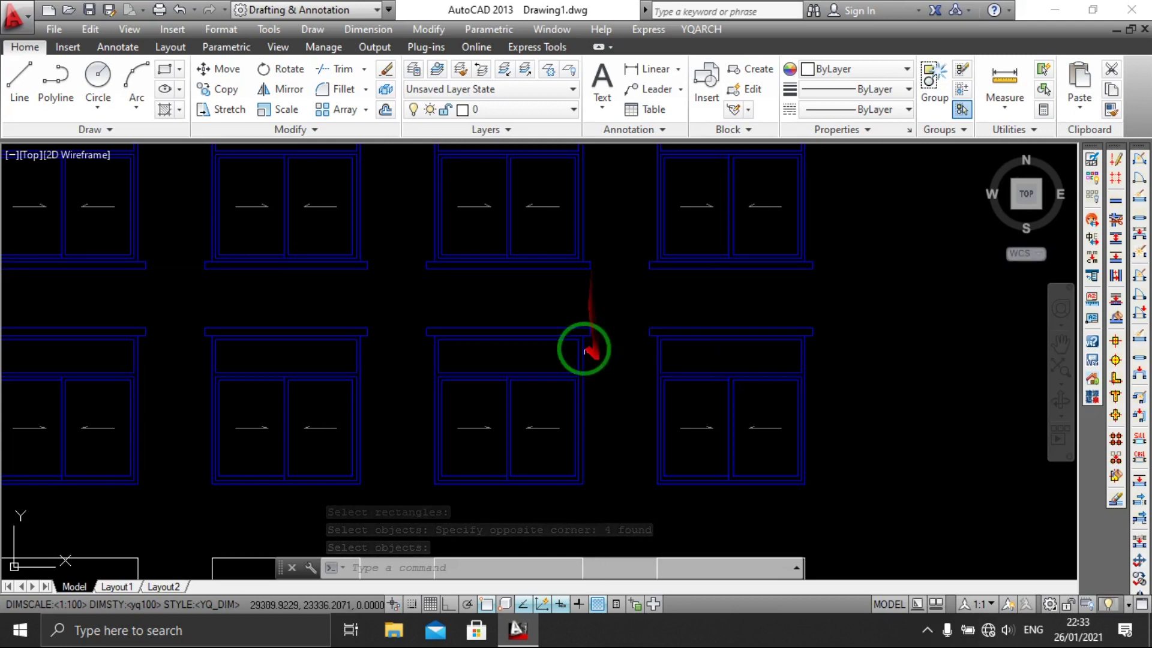
scroll(597, 360, down, 5)
text(CLM)
key(Return)
click(658, 215)
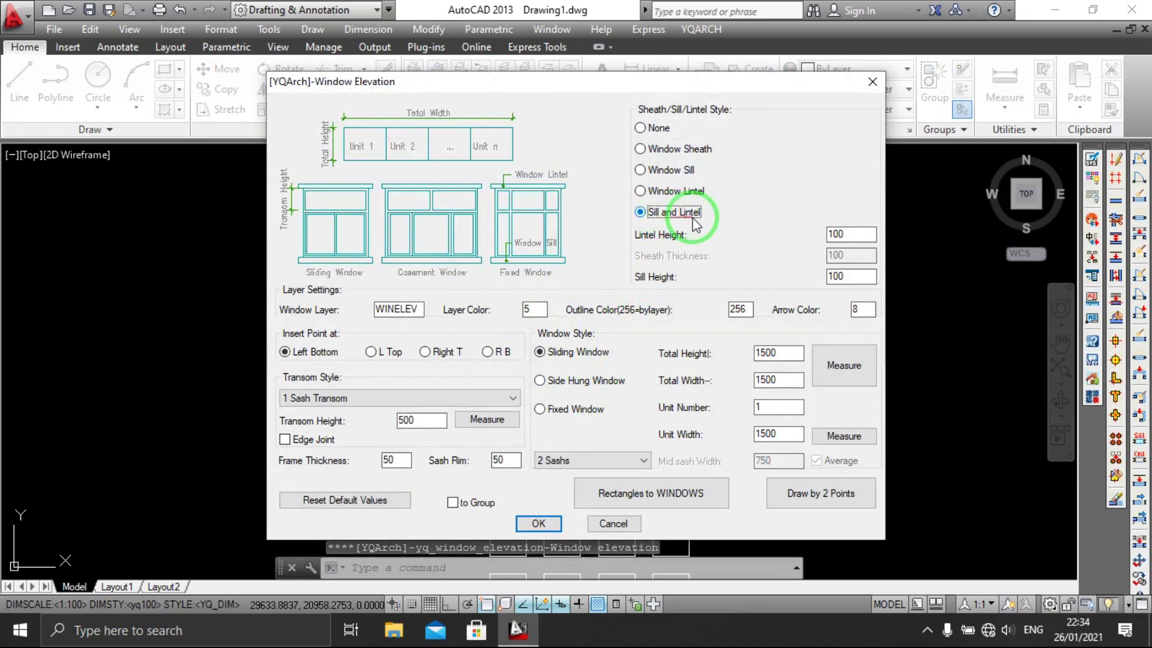
Convert the next row of four rectangles into two-sash sill-and-lintel windows
click(645, 491)
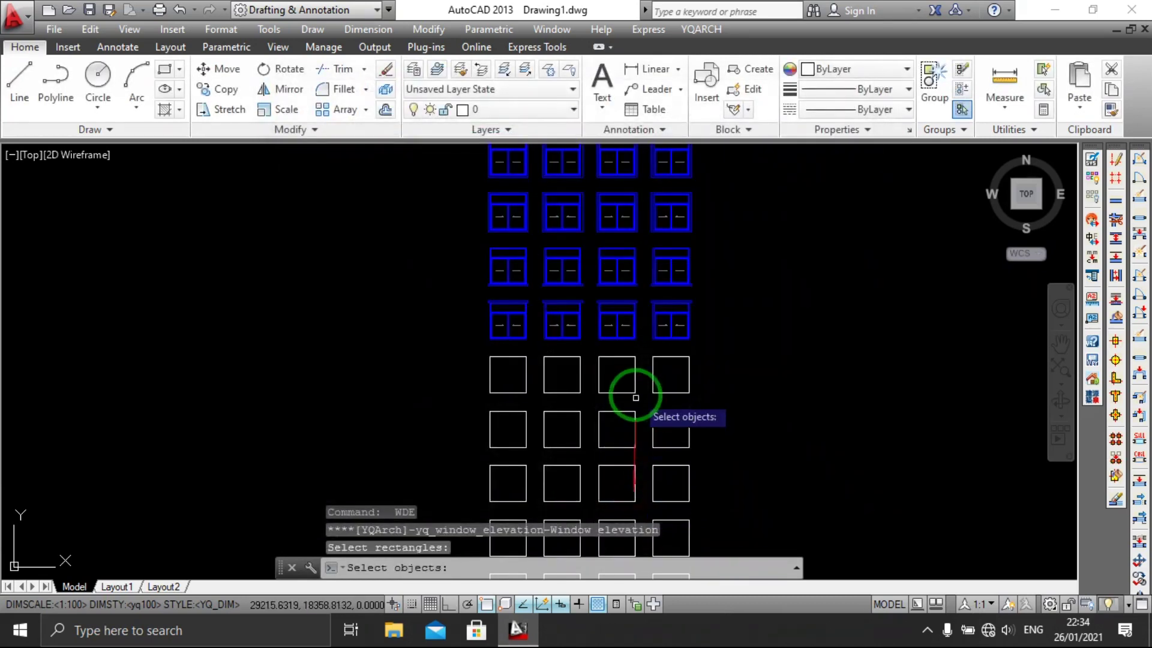
click(664, 403)
click(268, 371)
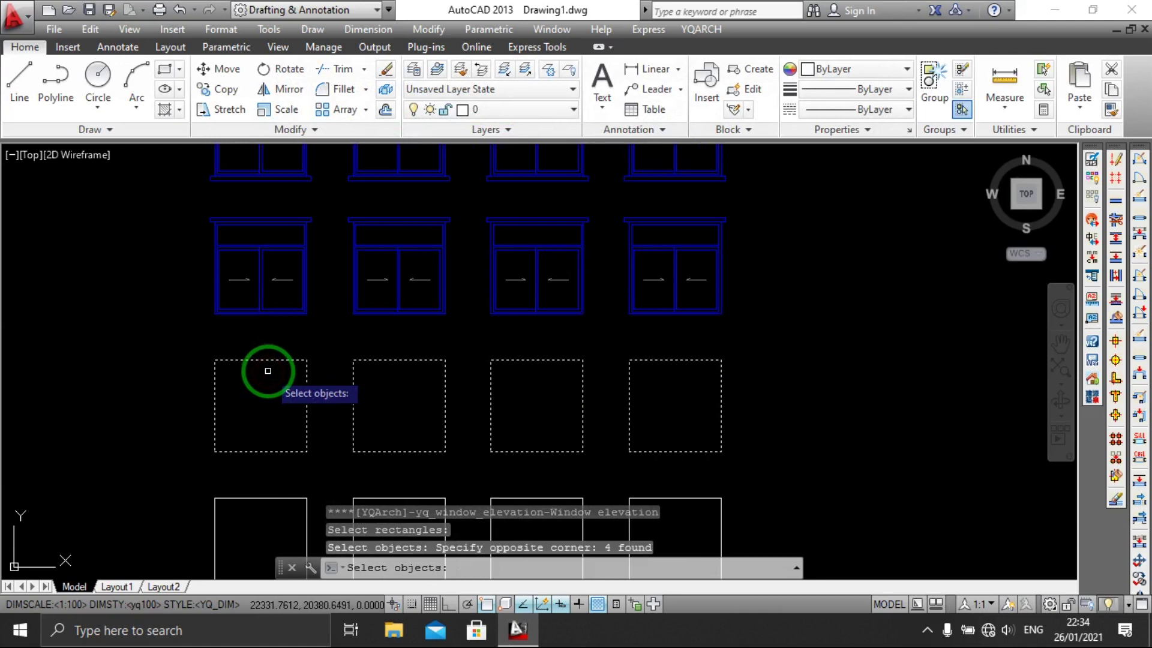
key(Return)
middle_drag(705, 386, 609, 366)
scroll(615, 289, down, 4)
Set the sash count to 1 Sash and convert the following row into single-sash windows
key(Return)
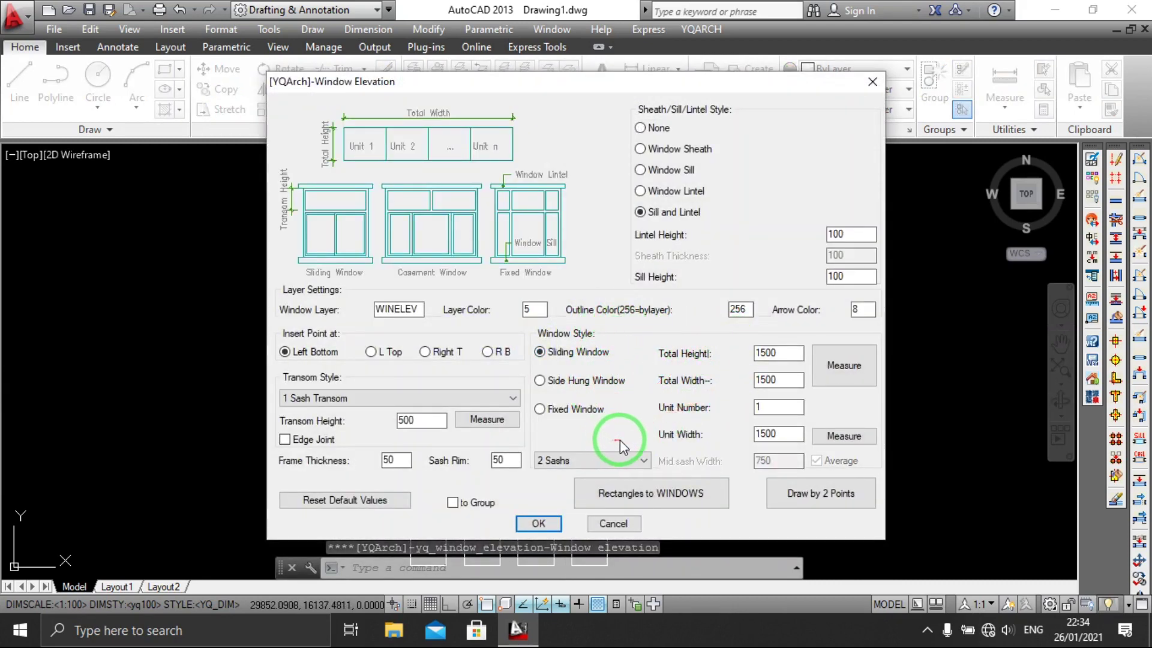
click(581, 459)
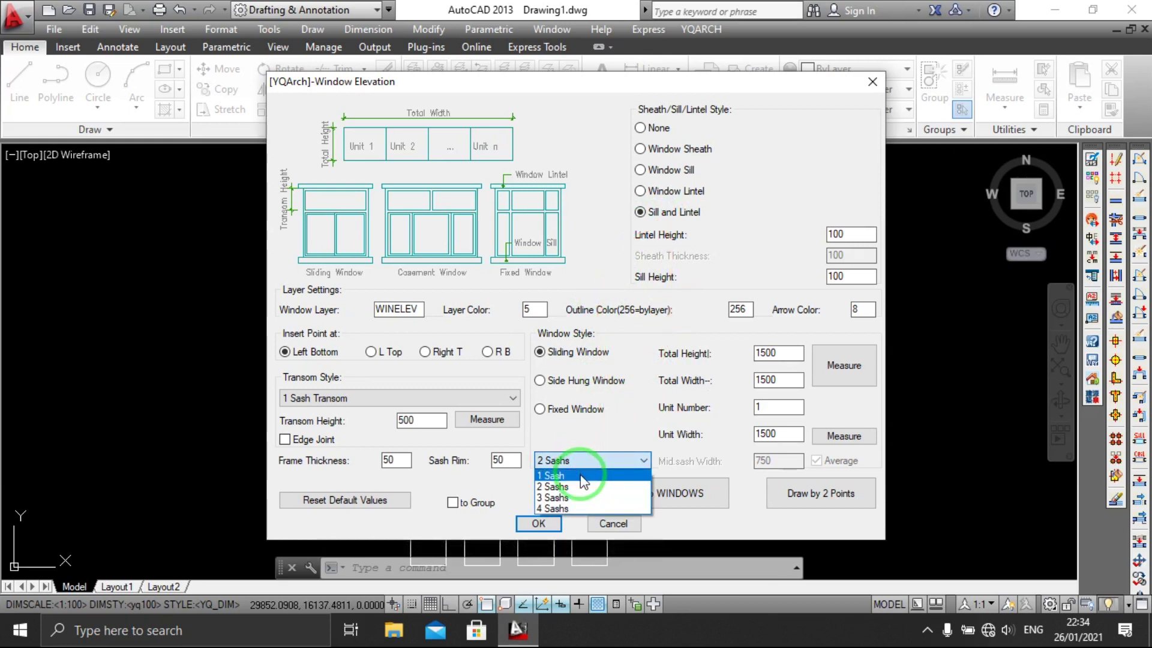
click(586, 461)
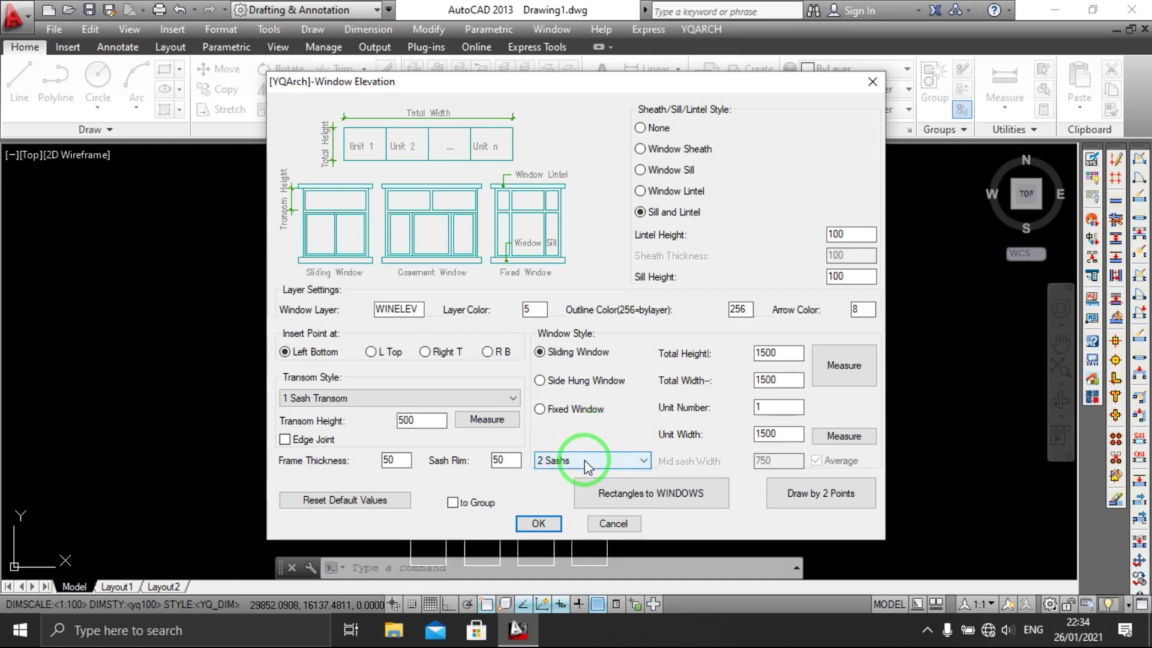
click(585, 460)
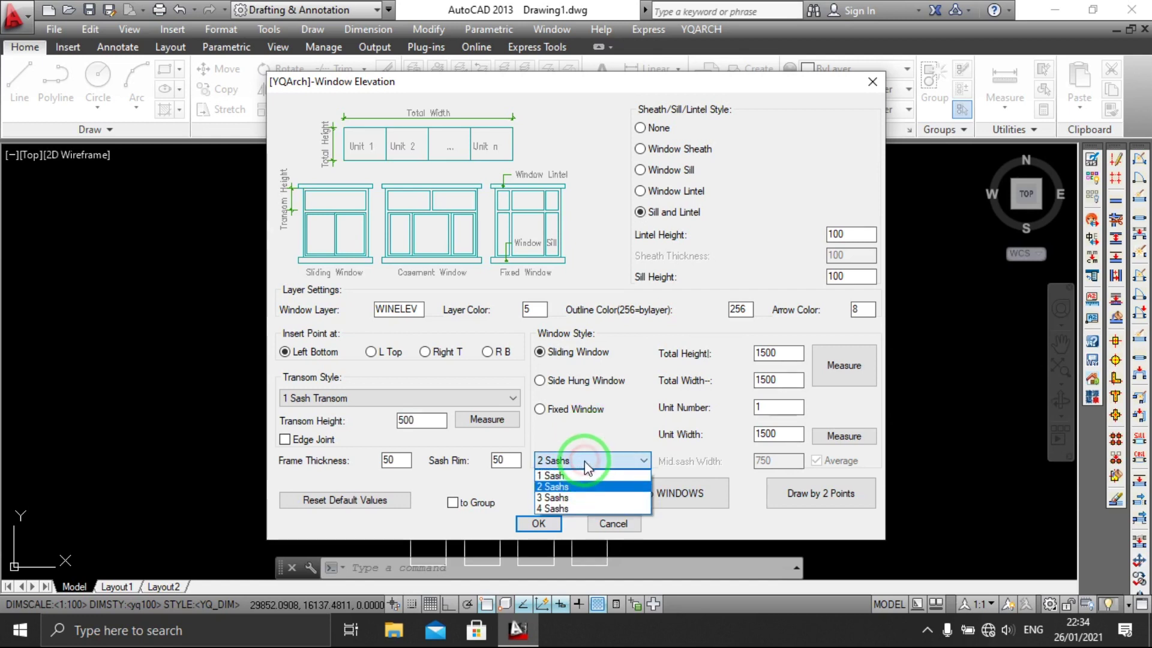
click(654, 510)
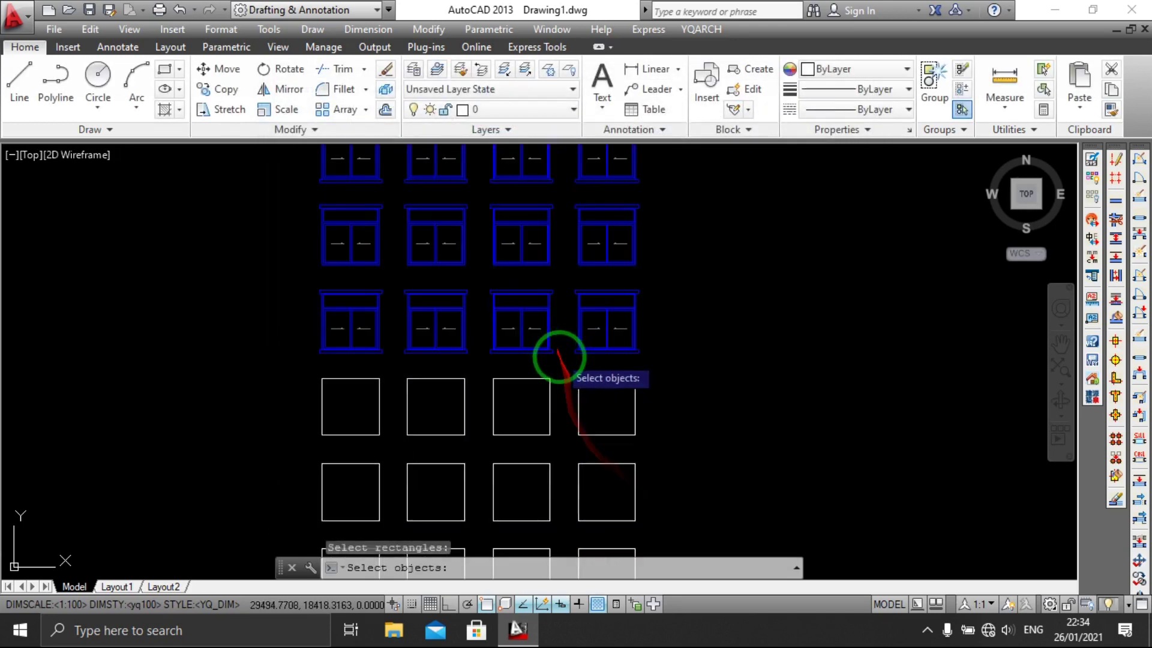
click(602, 420)
click(373, 390)
key(Return)
Inspect a new single-sash window, pan to the next row, and reopen the window settings
scroll(549, 399, up, 5)
scroll(549, 399, down, 5)
click(540, 397)
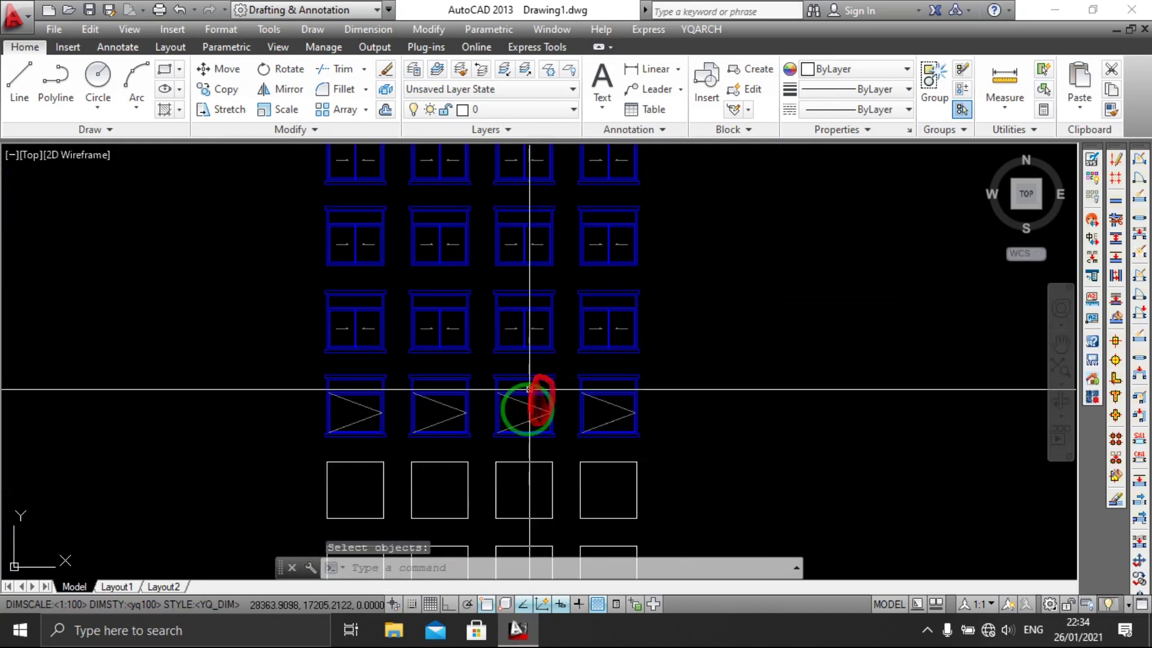
scroll(543, 345, up, 5)
scroll(537, 329, down, 2)
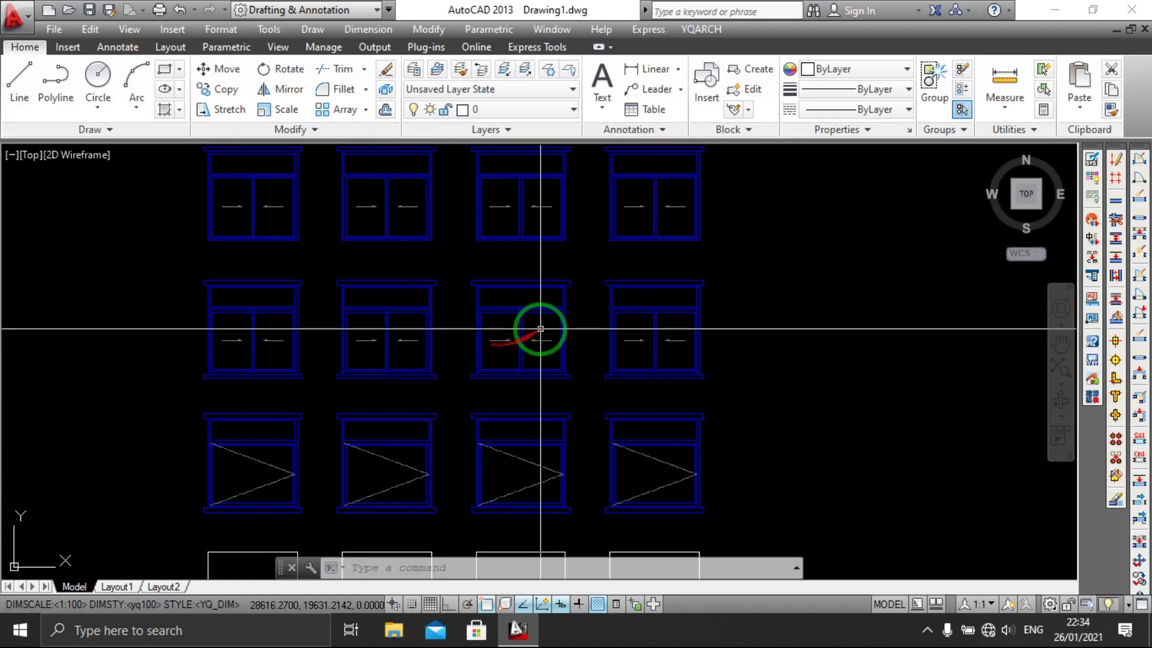
middle_drag(535, 474, 573, 335)
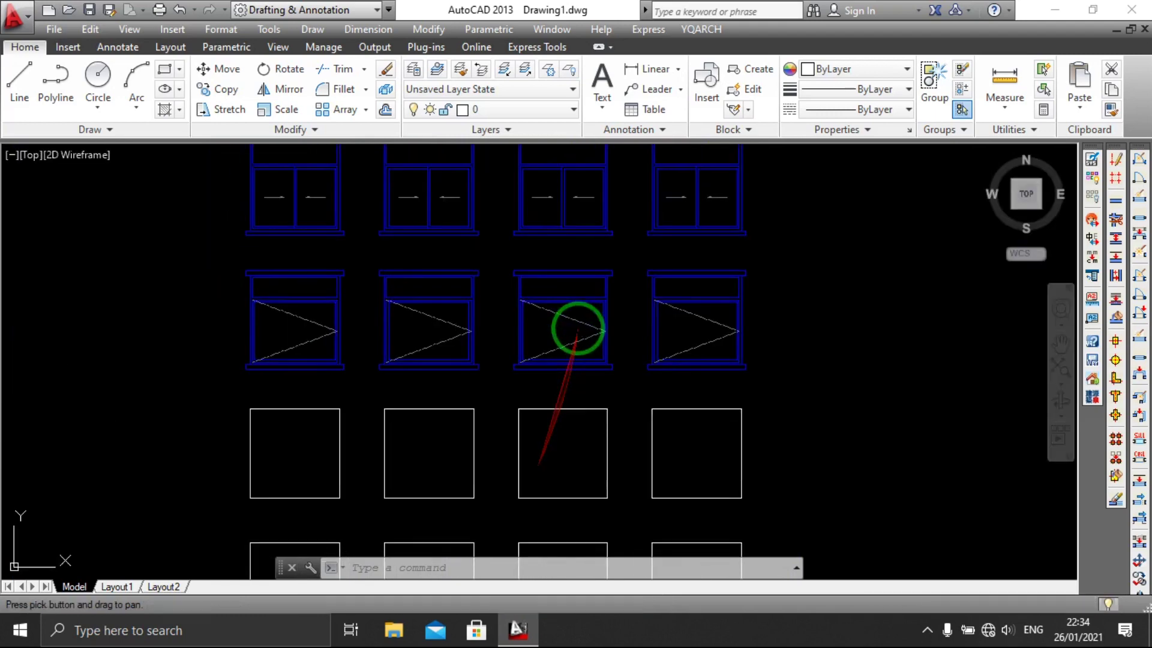
key(space)
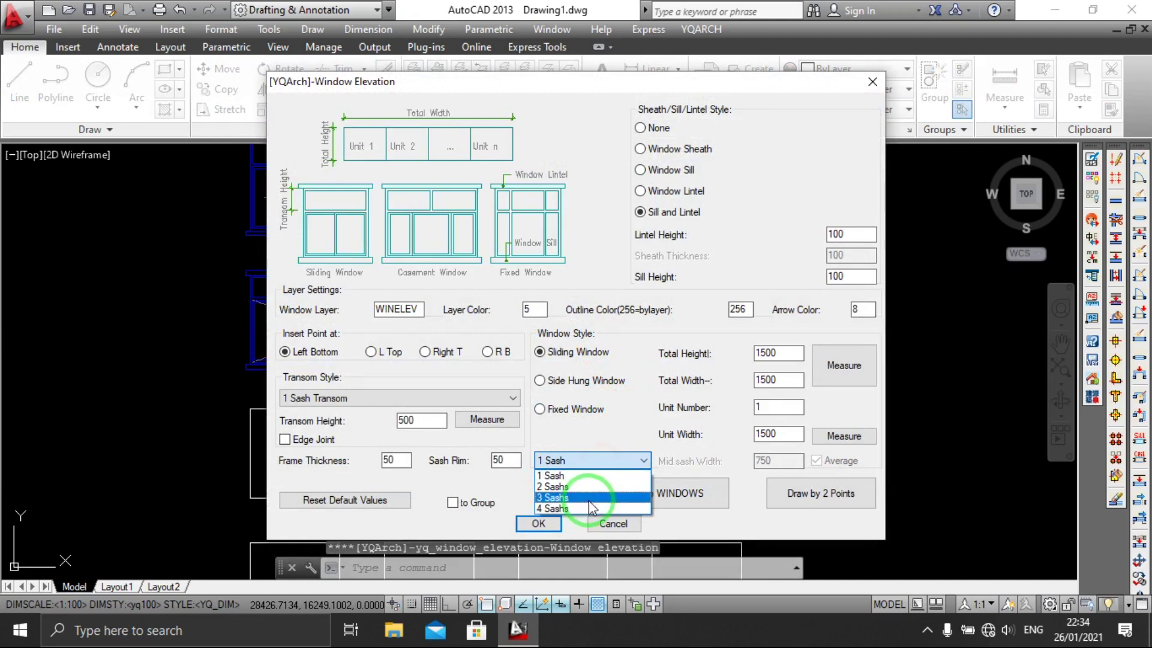
Set 3 Sashs and convert the next row of four rectangles into three-sash windows
click(593, 498)
click(653, 497)
drag(766, 380, 389, 336)
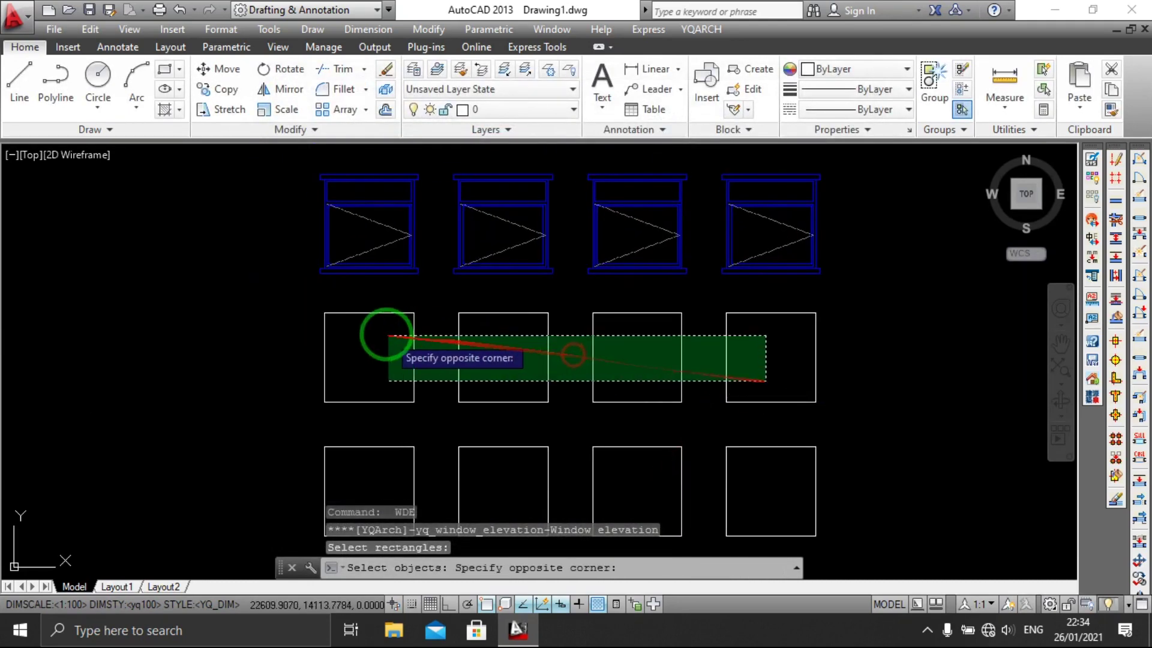
click(387, 335)
key(Return)
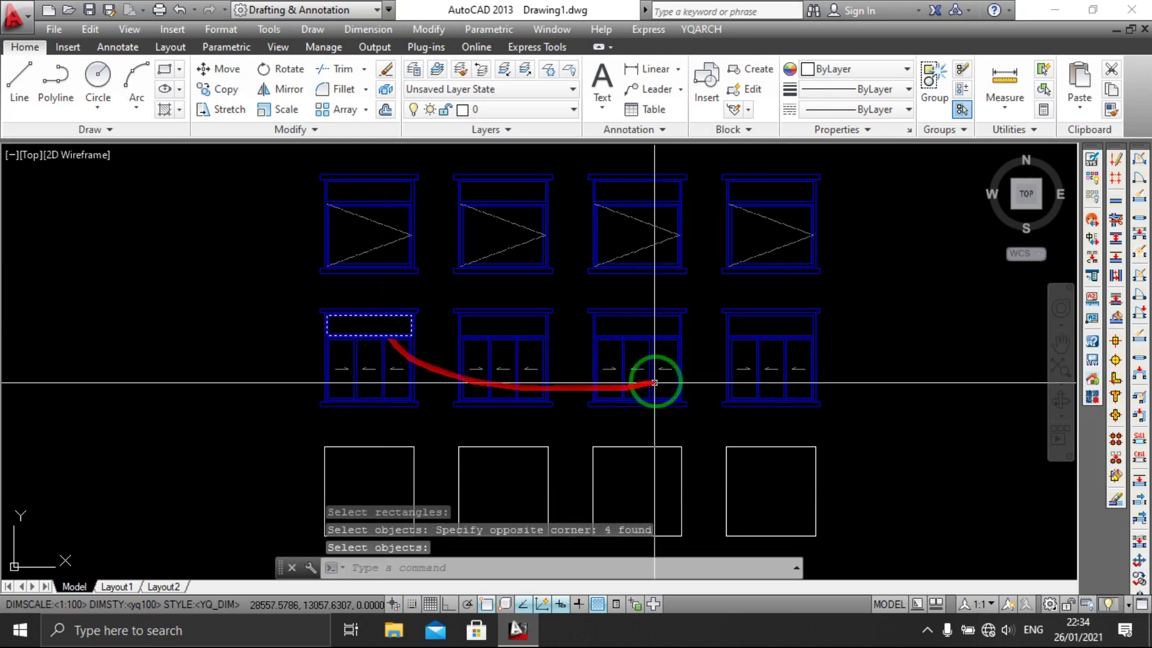
scroll(680, 368, up, 3)
scroll(679, 367, down, 2)
scroll(797, 380, down, 1)
middle_drag(771, 391, 617, 381)
scroll(617, 380, down, 1)
scroll(620, 355, up, 4)
Set 4 Sashs and convert the following row into four-sash sliding windows
key(Return)
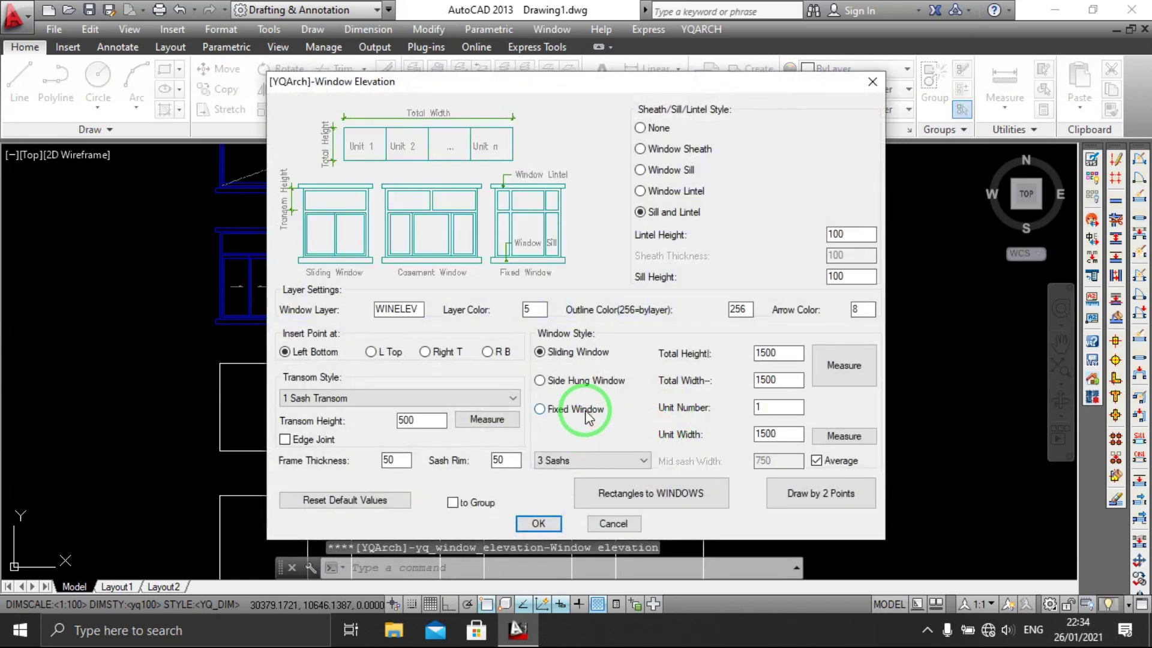
click(598, 459)
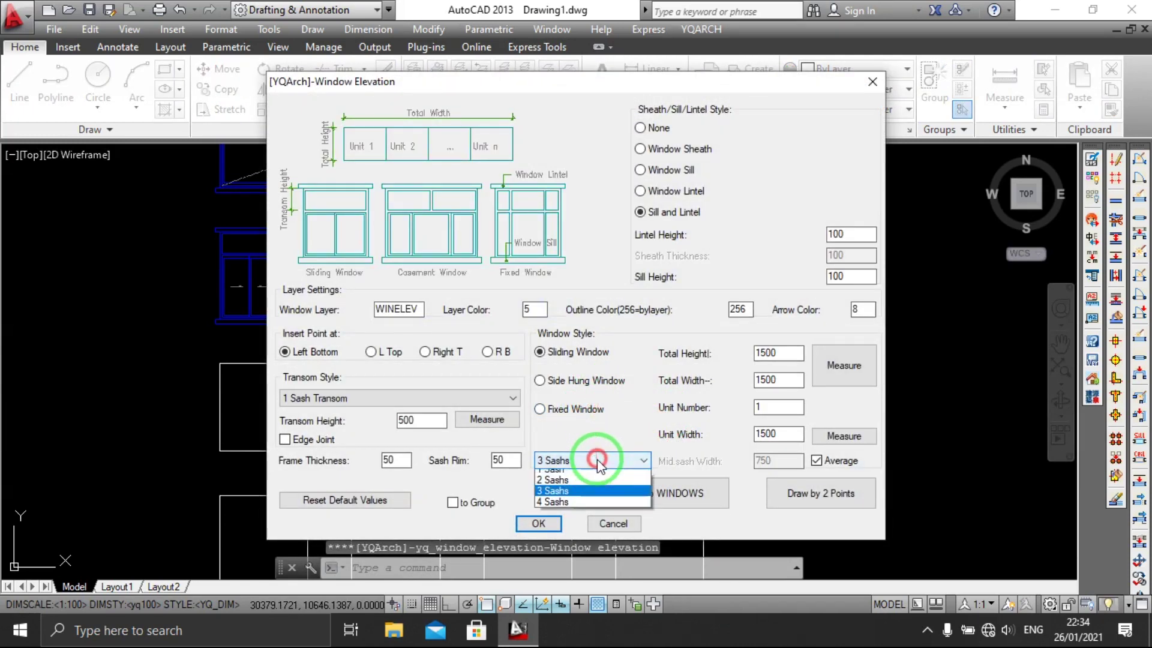
click(582, 509)
click(656, 492)
click(640, 423)
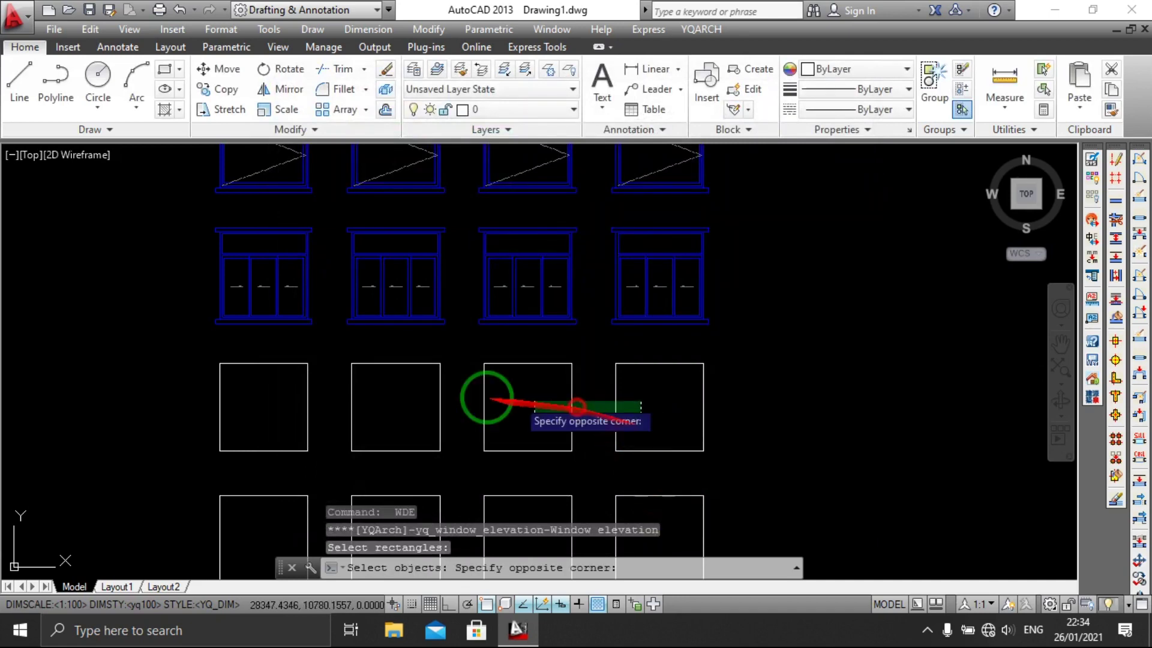
click(291, 379)
key(Return)
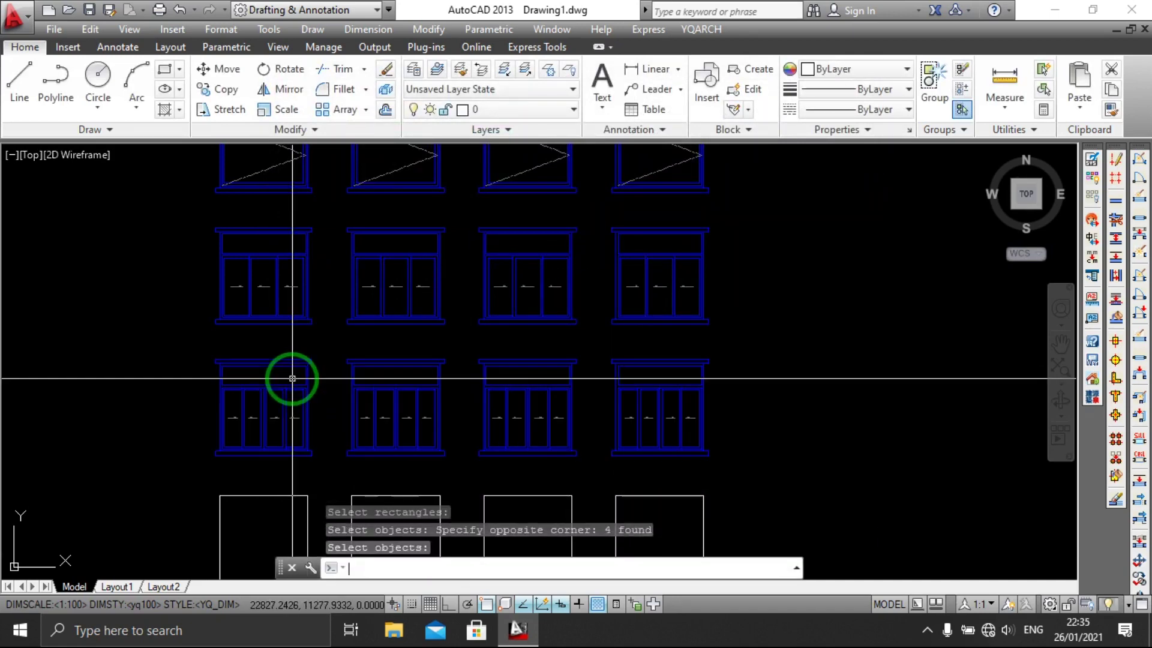
Pan to review the four-sash windows and reopen the Window Elevation settings
scroll(665, 412, up, 2)
scroll(665, 412, down, 1)
scroll(699, 403, down, 1)
middle_drag(548, 371, 702, 391)
scroll(702, 391, down, 2)
middle_drag(707, 309, 664, 387)
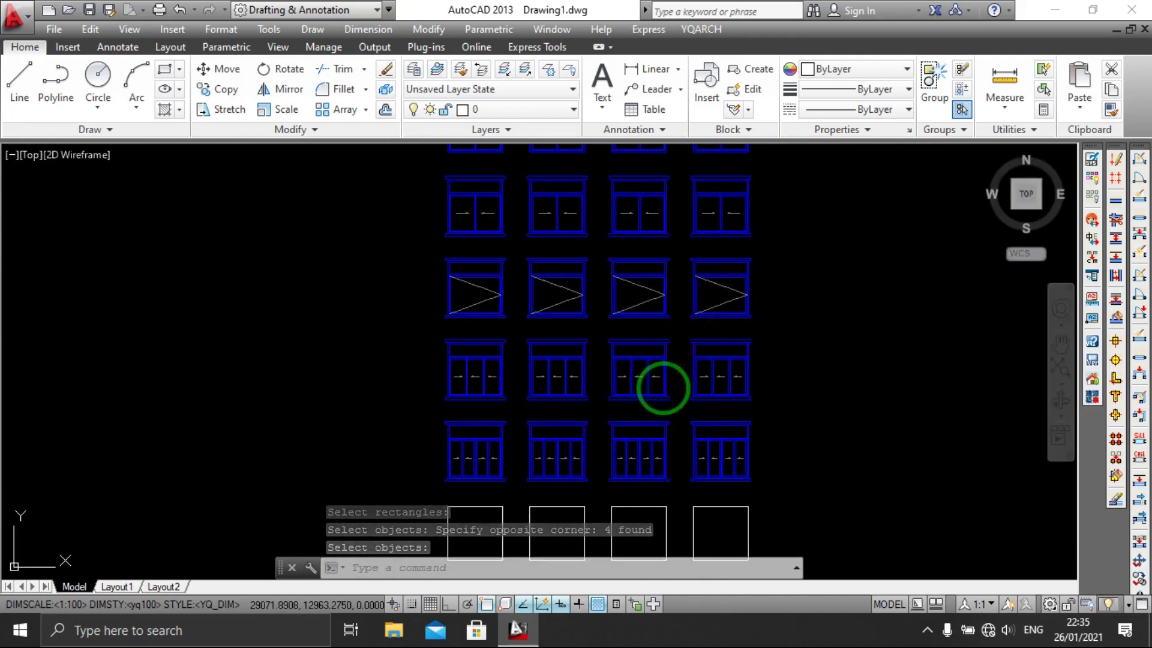
key(Return)
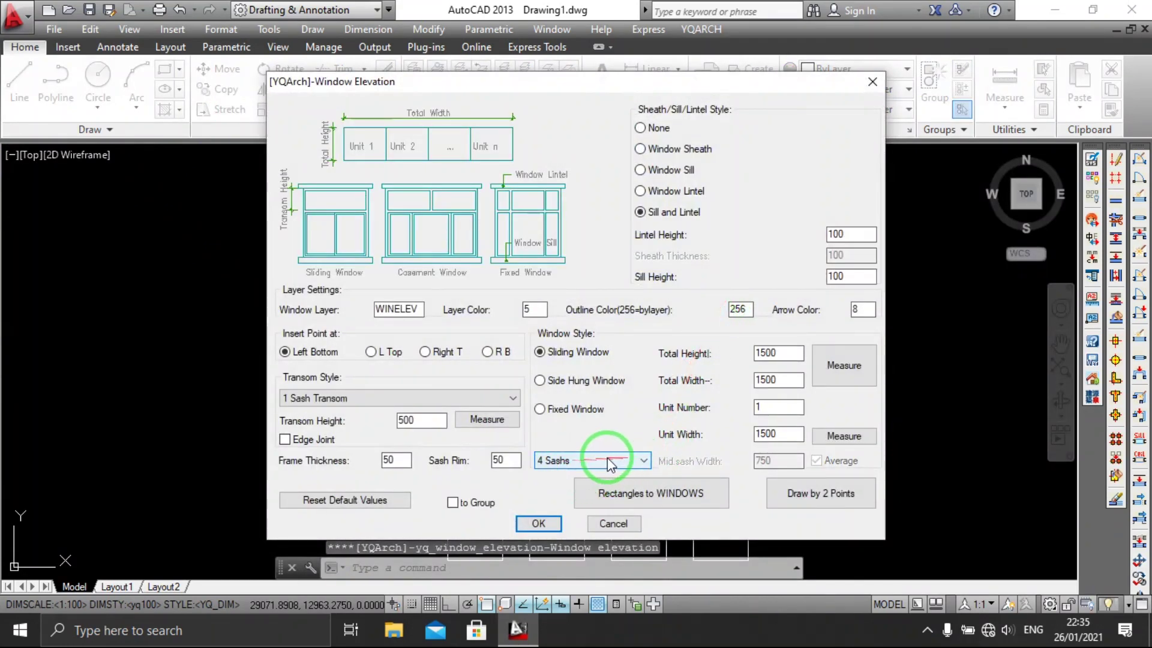
Set three sashes with sill only and convert the middle row's four rectangles into windows
click(609, 461)
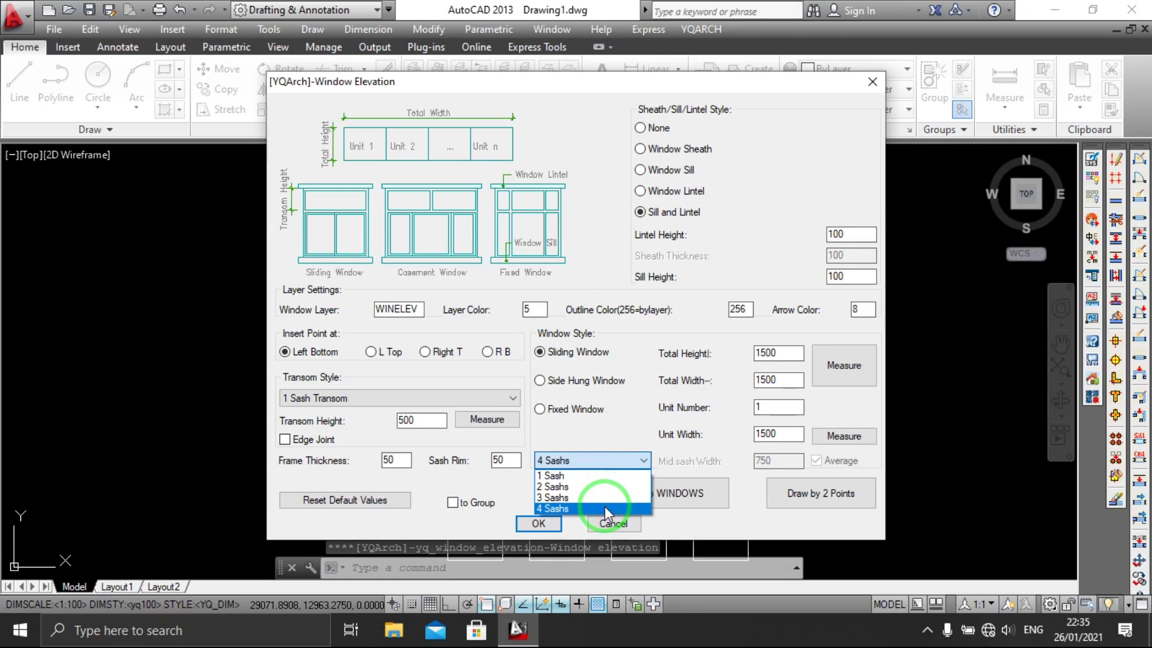
click(593, 425)
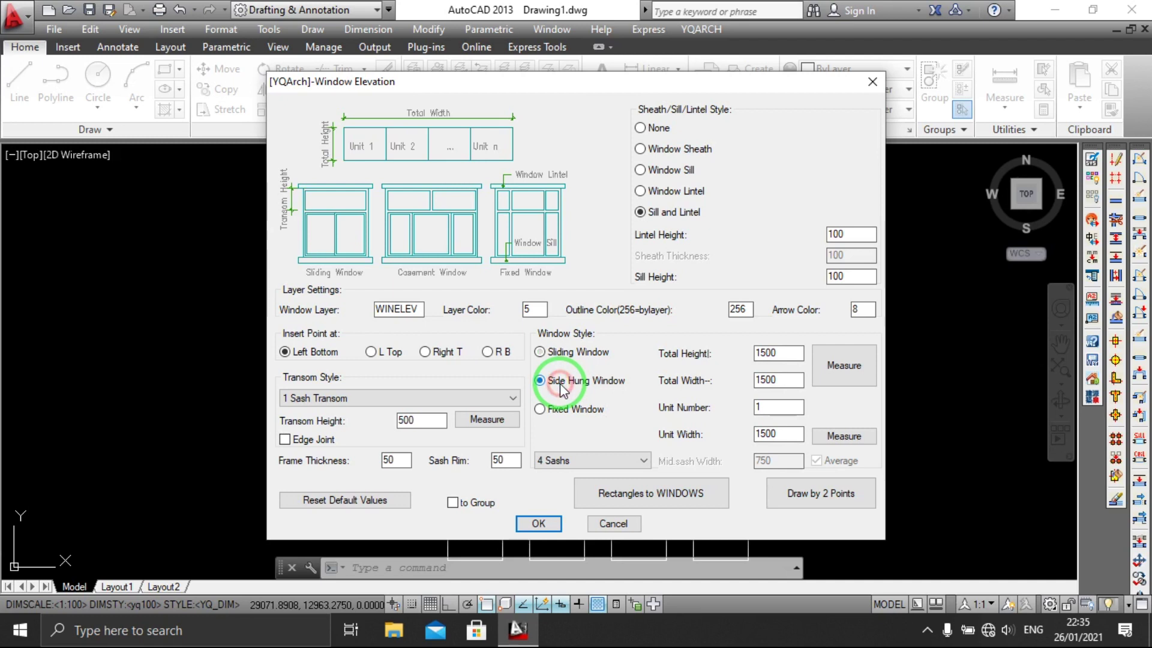
click(594, 462)
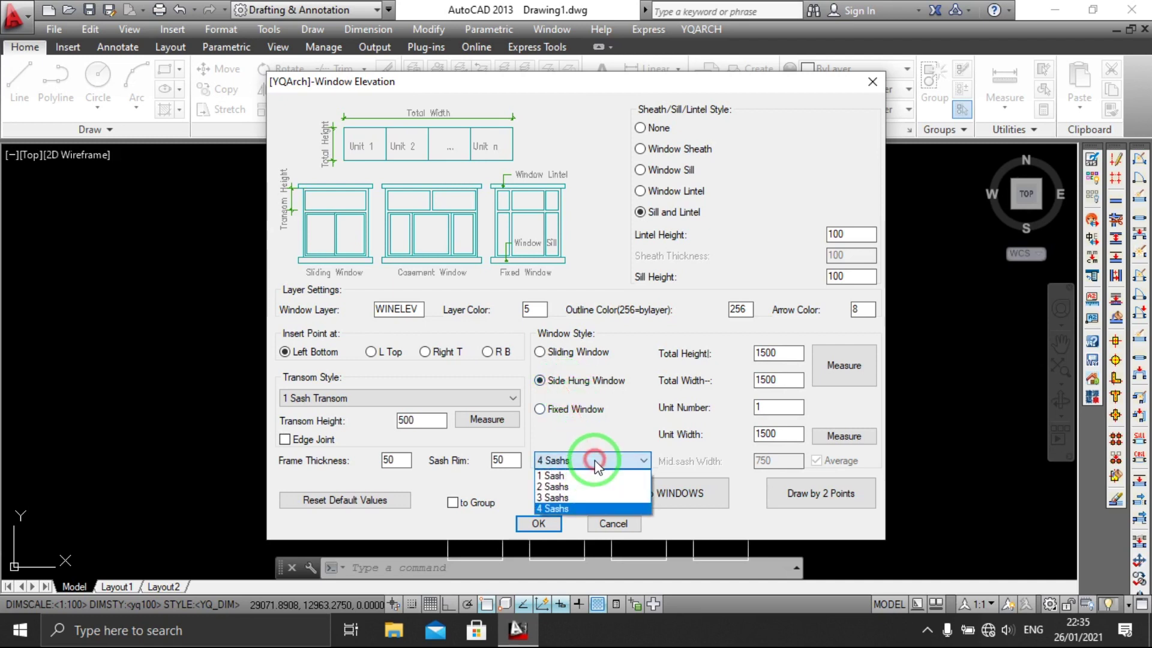
click(594, 498)
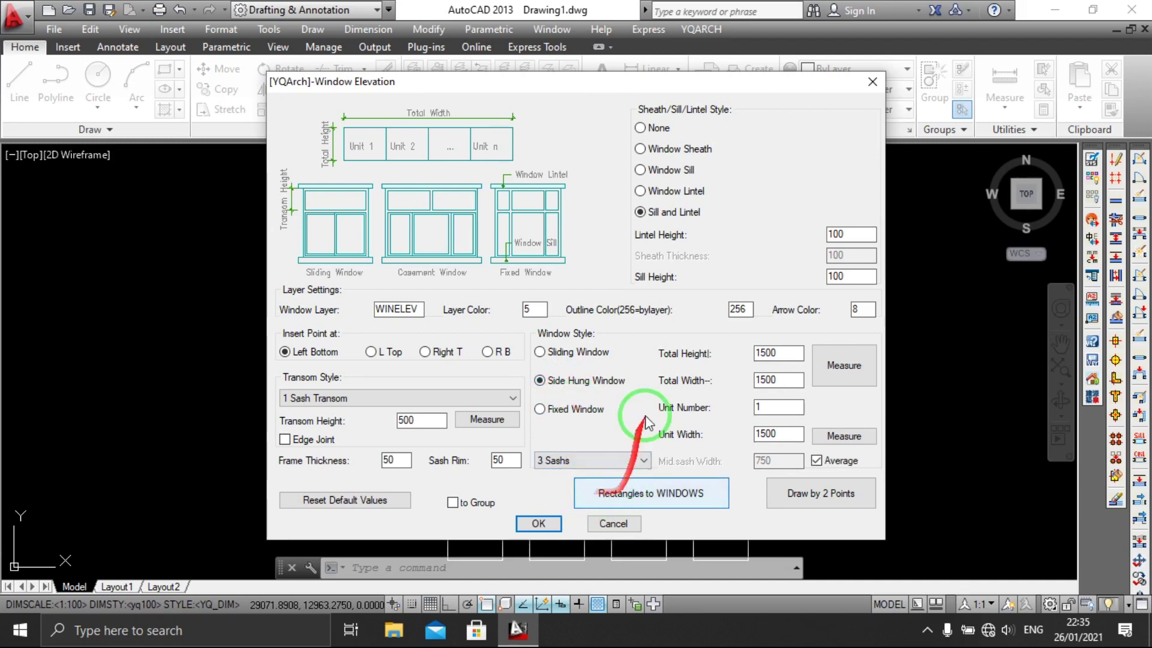
click(658, 171)
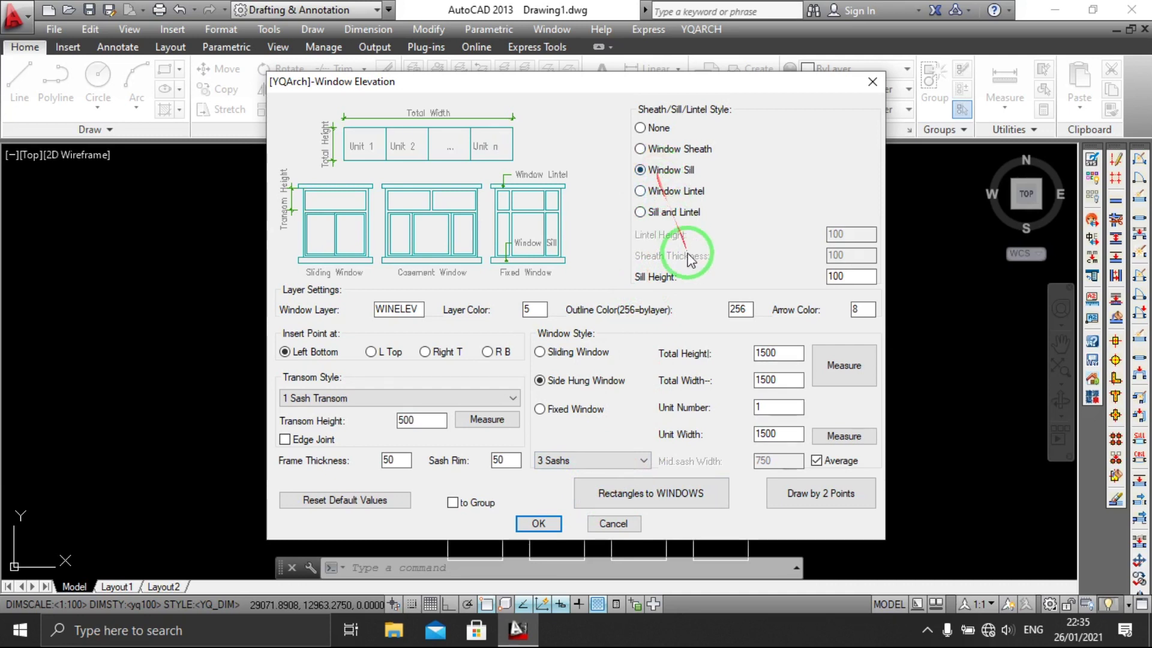
click(651, 499)
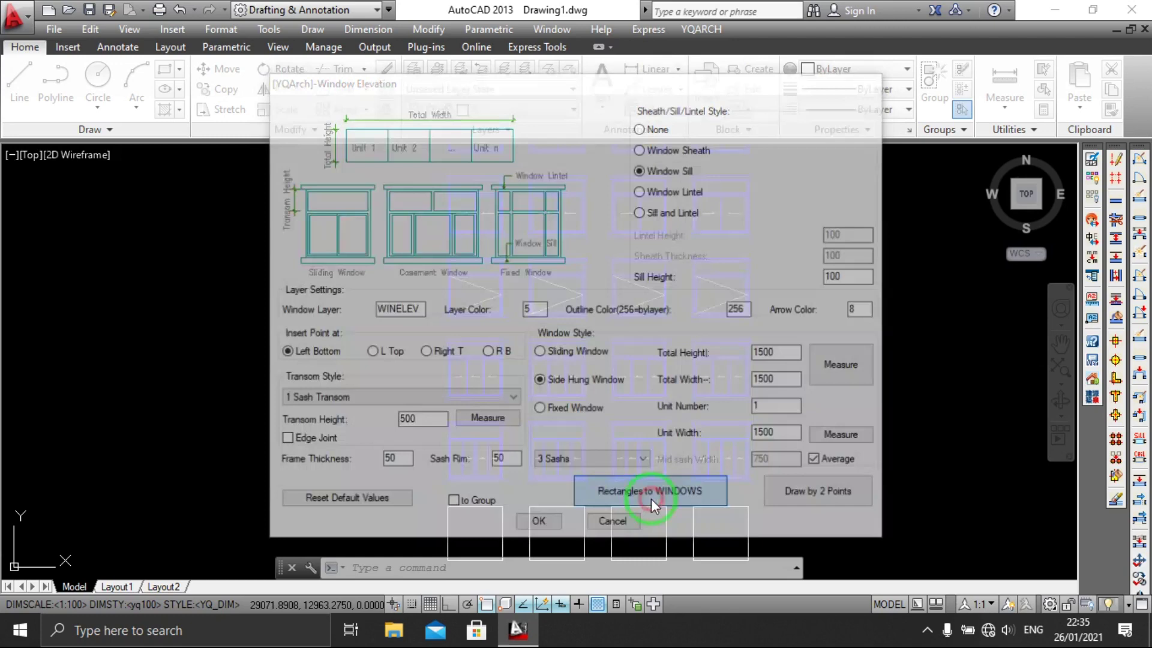
click(758, 386)
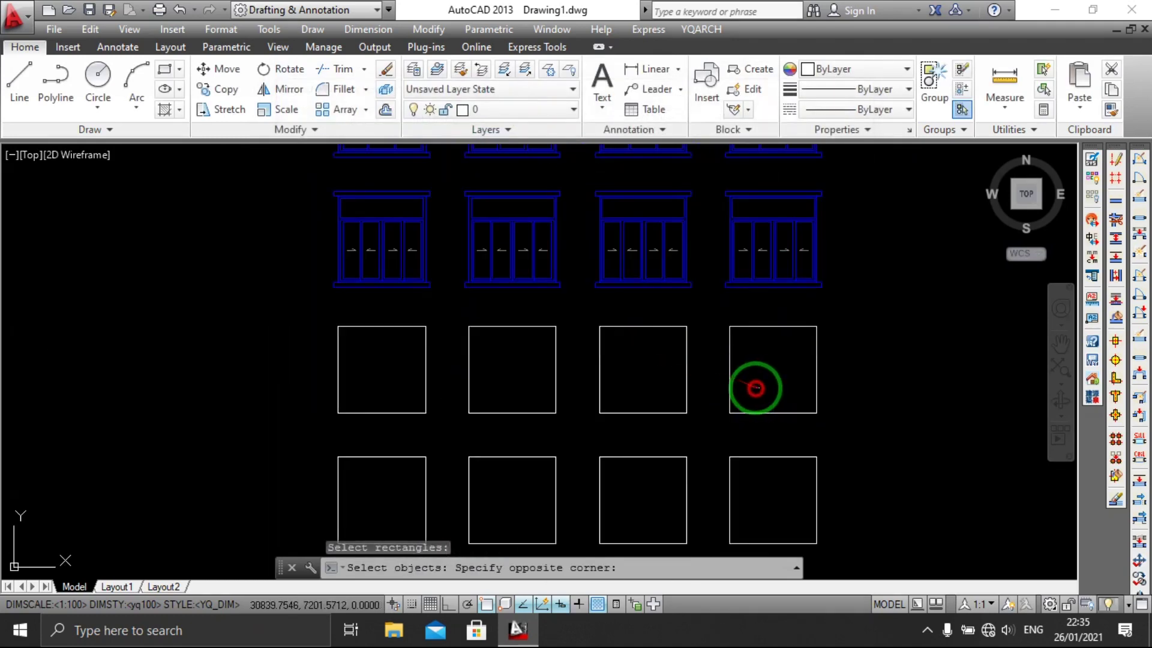
click(394, 360)
key(Return)
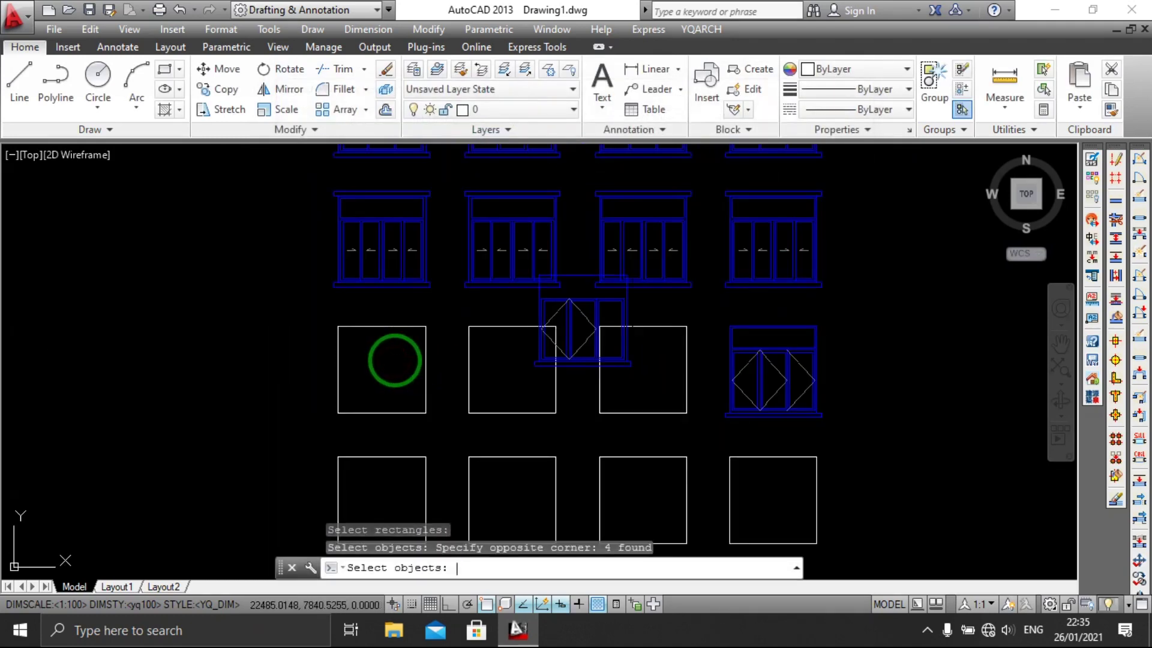
Zoom and pan to inspect the new windows and bring the bottom row of squares into view
scroll(565, 392, up, 4)
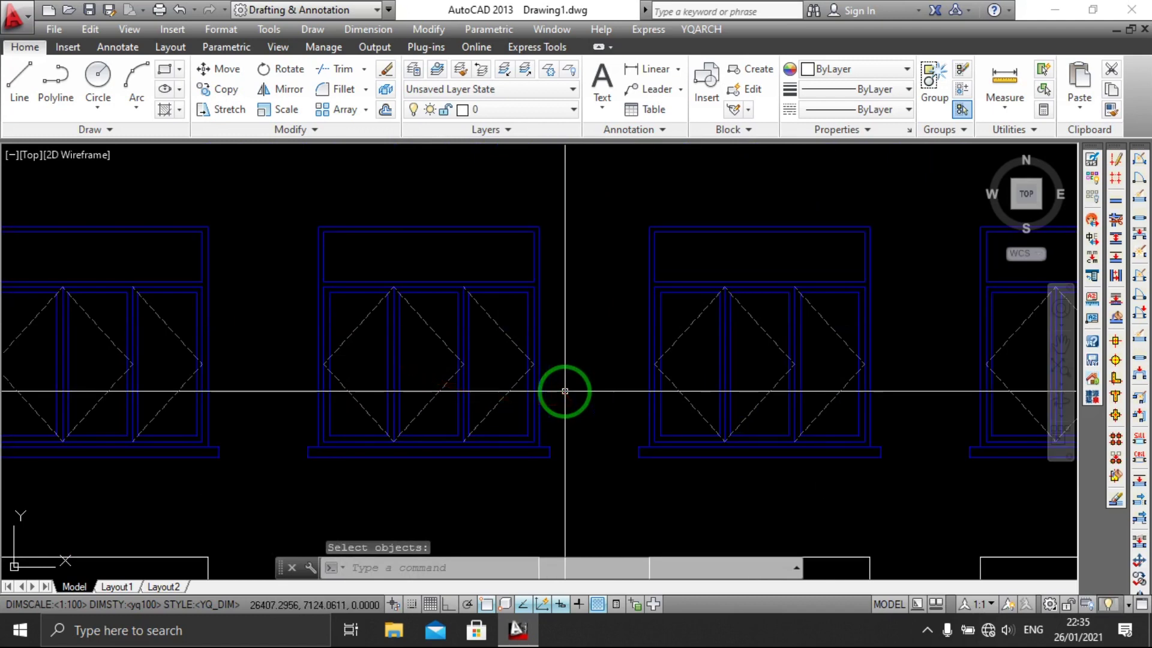
scroll(690, 391, down, 3)
scroll(586, 402, up, 1)
scroll(635, 399, up, 2)
scroll(638, 391, up, 1)
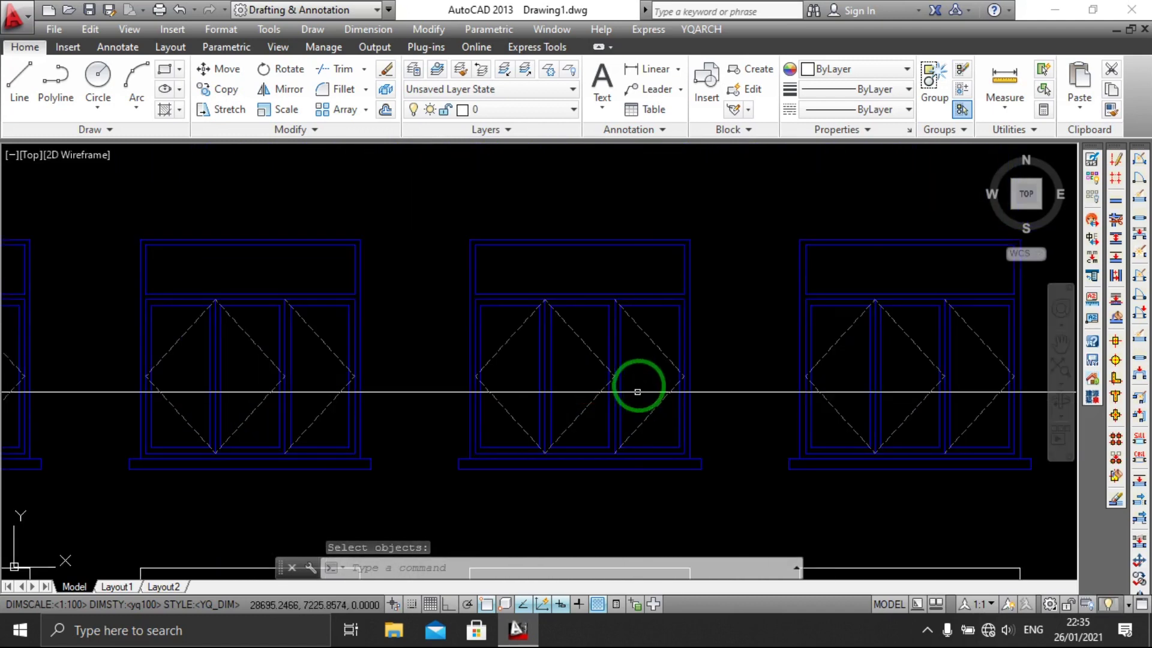
scroll(638, 391, down, 3)
mouse_move(494, 367)
middle_down()
mouse_move(588, 393)
mouse_move(568, 401)
mouse_move(642, 404)
mouse_move(612, 334)
middle_up()
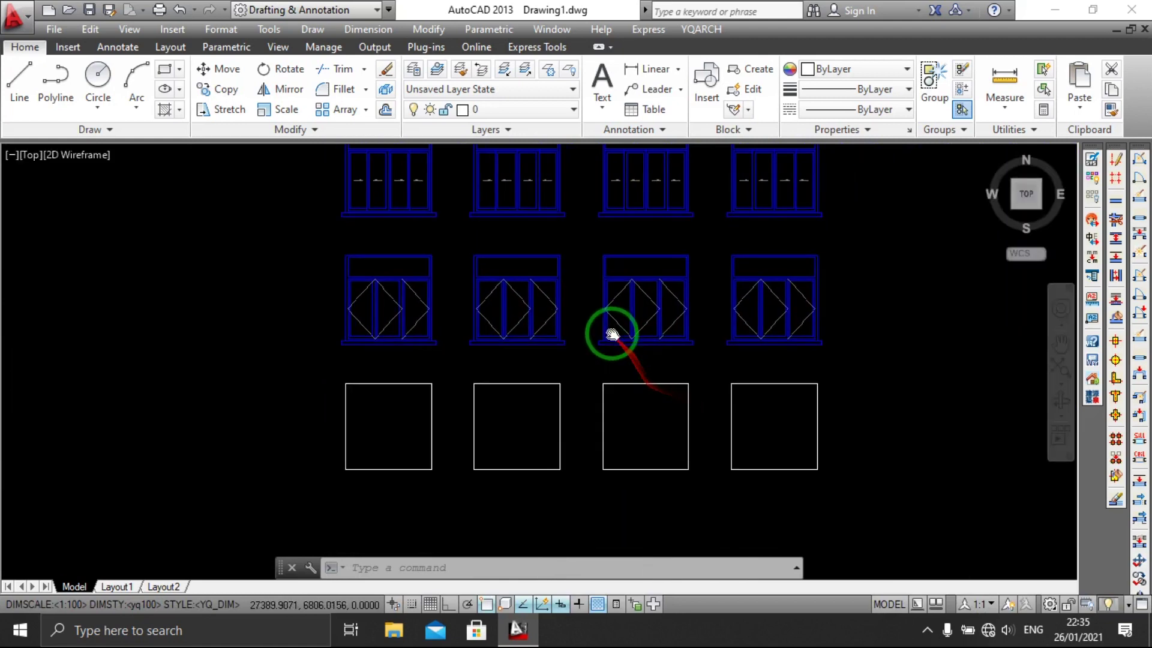
middle_drag(736, 462, 681, 394)
Copy the four bottom squares downward into two new rows
click(723, 447)
click(335, 340)
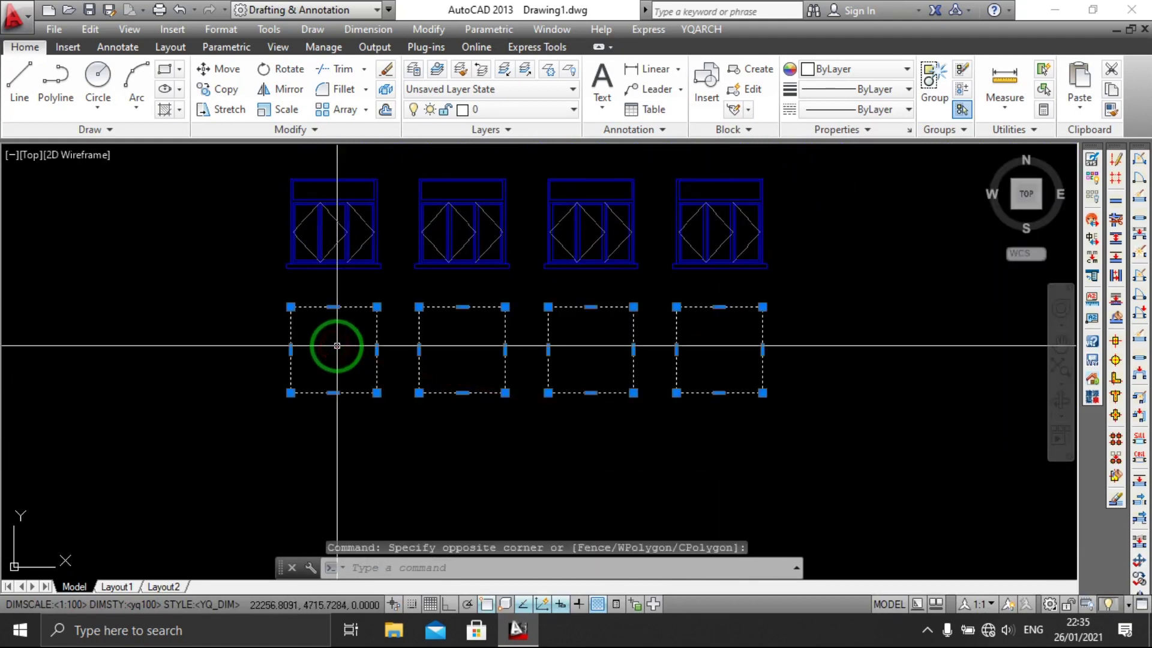
text(c)
key(Return)
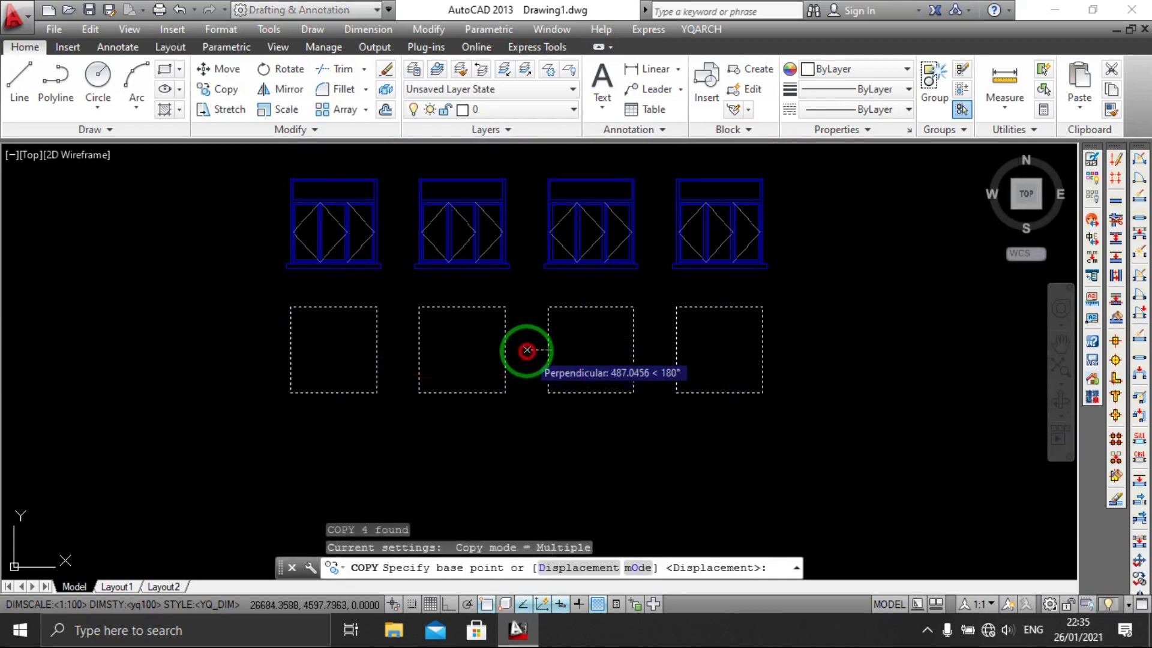
click(527, 348)
scroll(529, 308, down, 3)
click(529, 376)
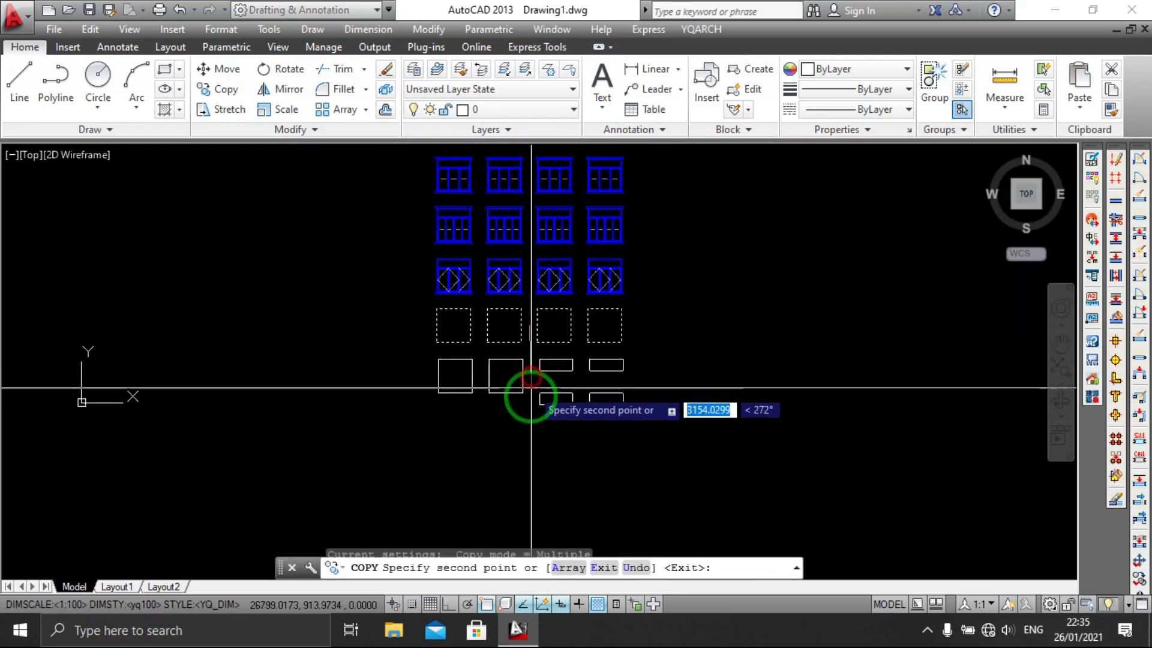
click(531, 428)
With Ortho on, copy three more rows of squares straight below
middle_drag(528, 457, 541, 283)
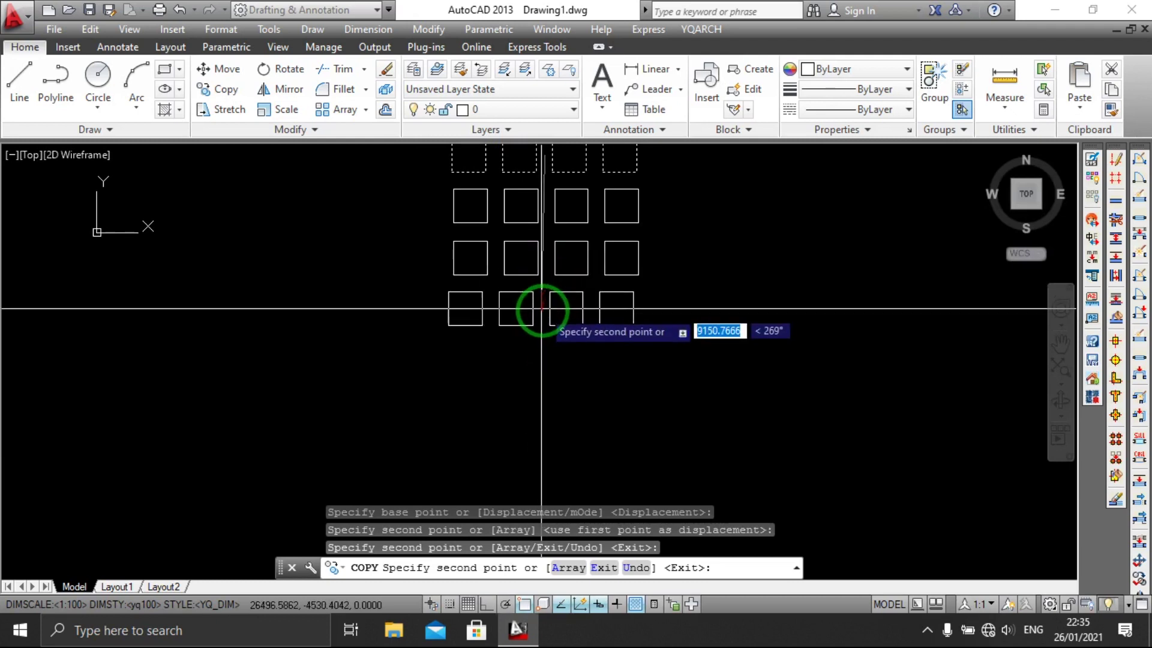
click(487, 604)
click(563, 307)
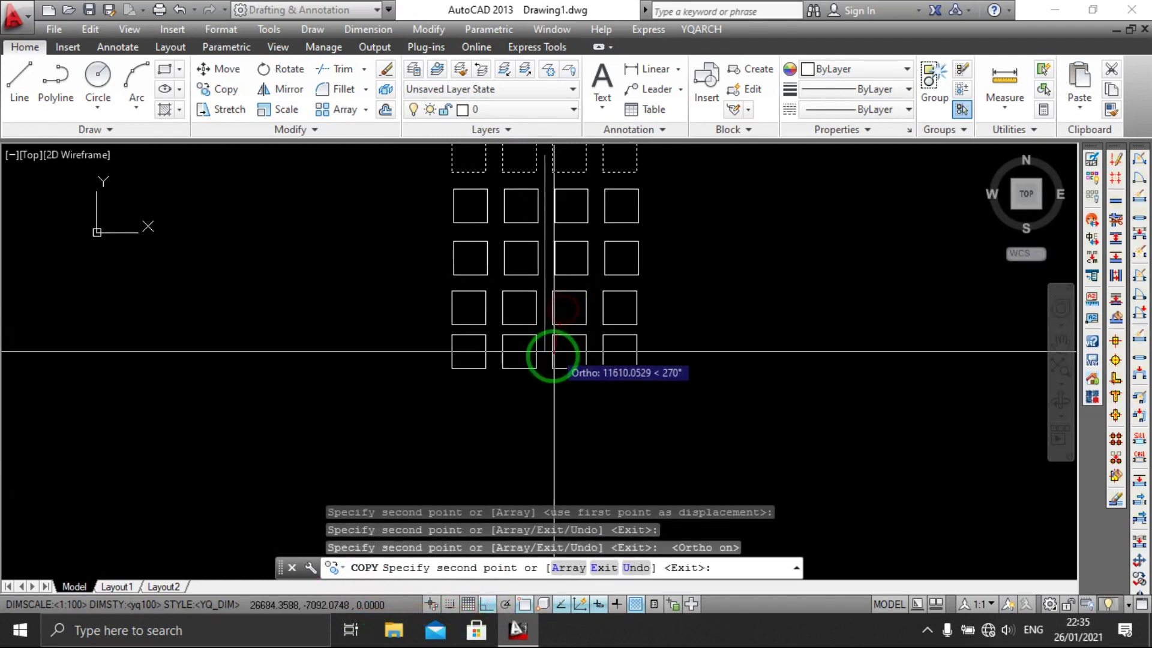
click(555, 360)
click(553, 410)
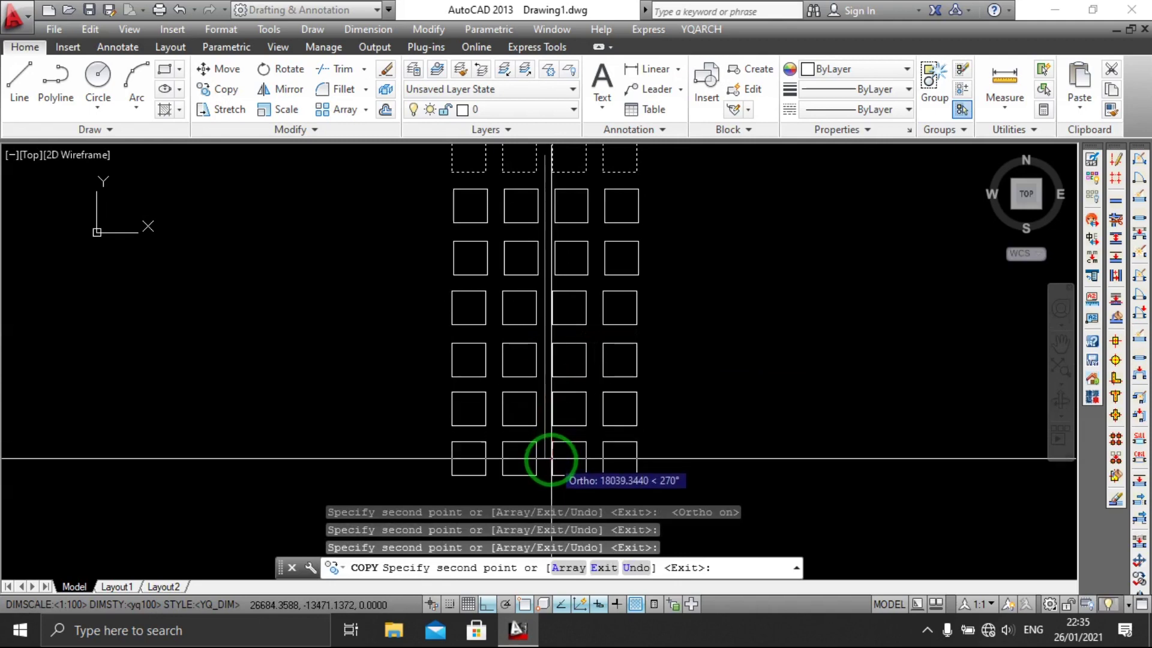
scroll(553, 377, down, 4)
scroll(556, 301, up, 4)
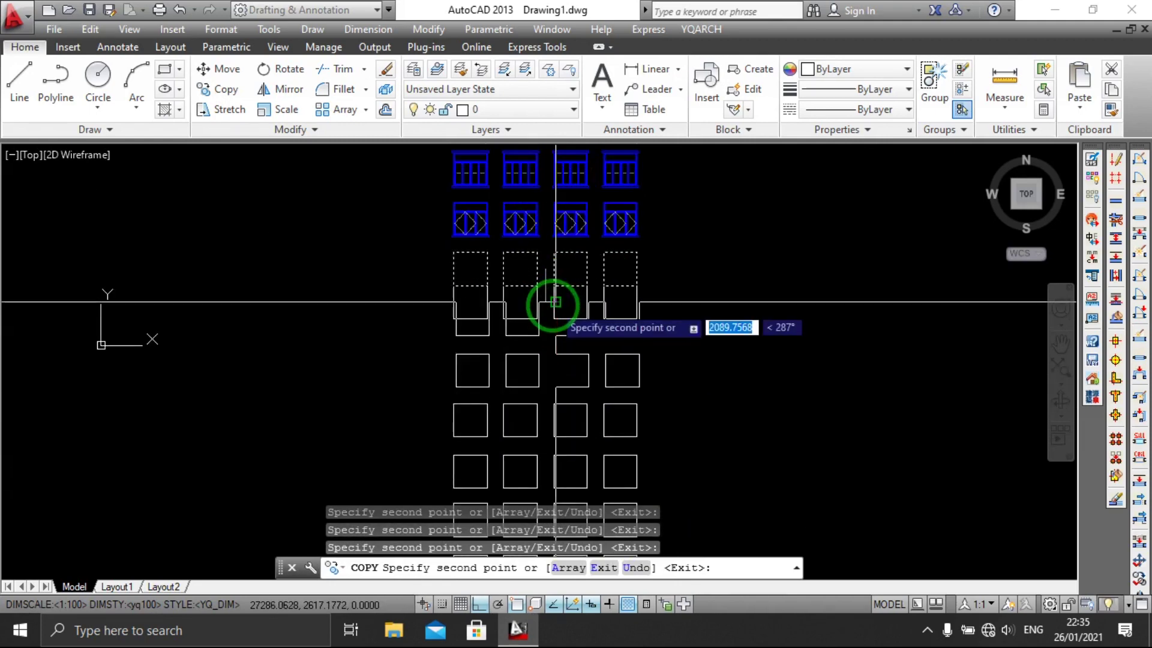
End the copy and reopen the Window Elevation dialog
key(Escape)
scroll(552, 294, up, 2)
scroll(560, 306, down, 2)
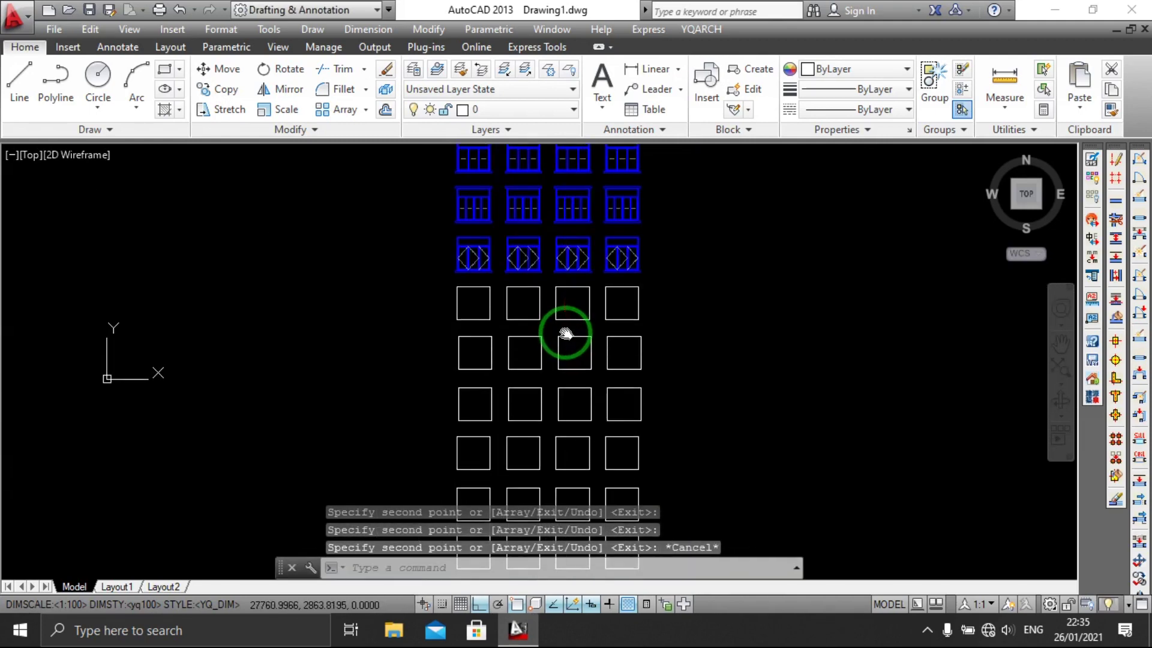
text(wde)
key(Return)
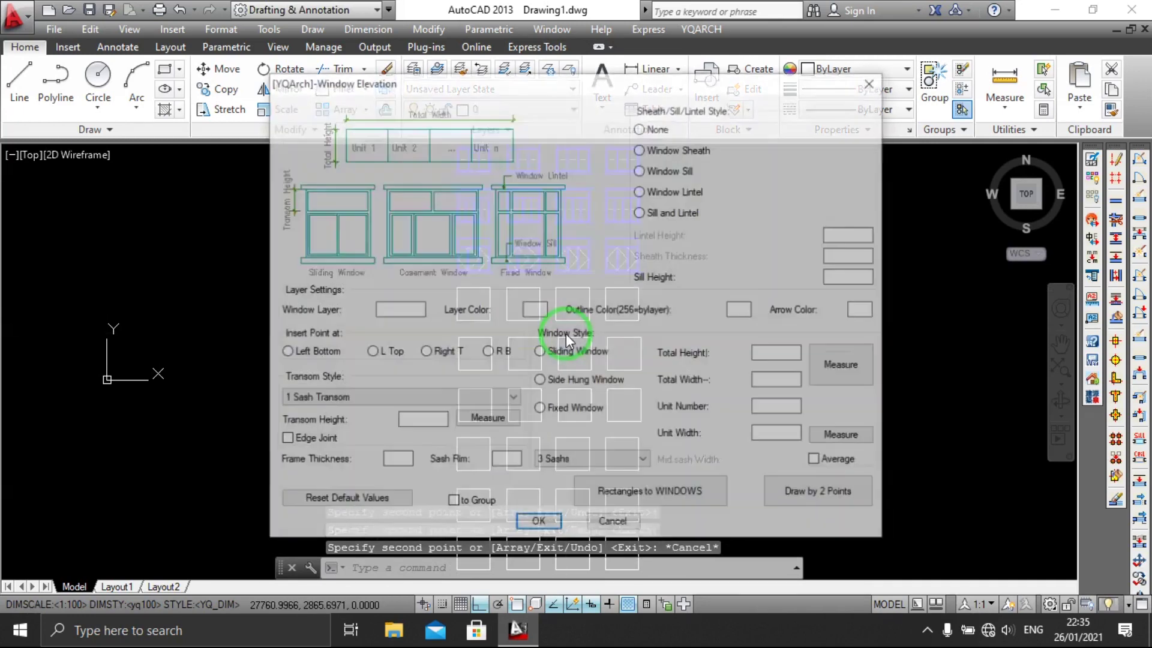
Set 2 Sashs Transom with 2 sashes, then start Rectangles to WINDOWS
click(334, 402)
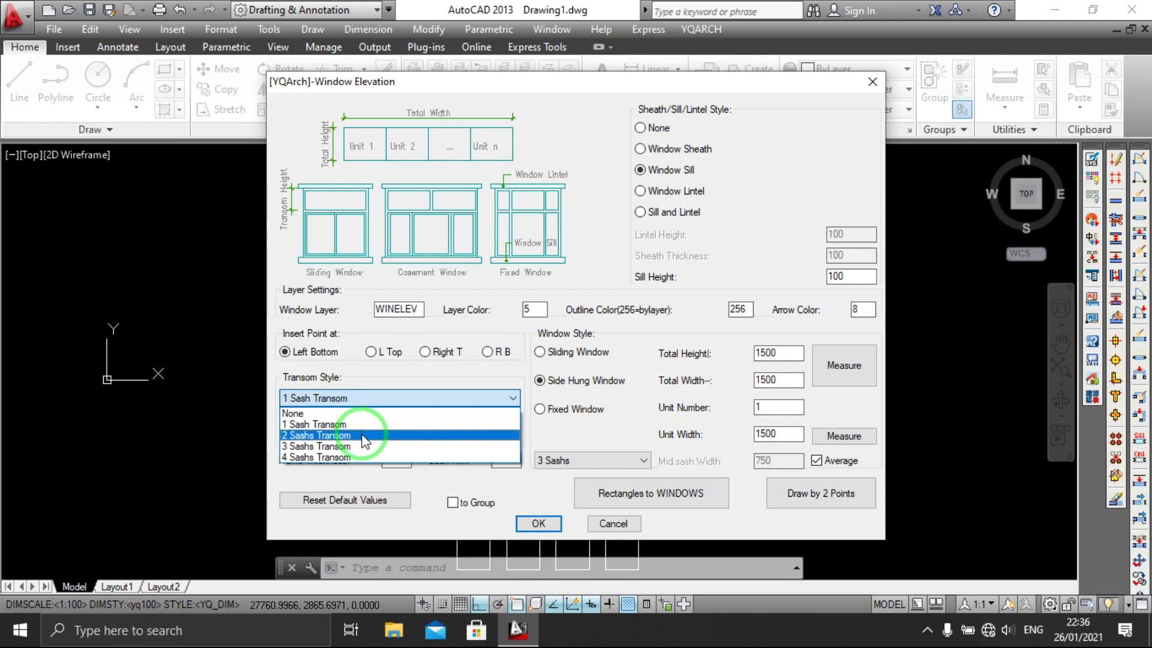
click(363, 437)
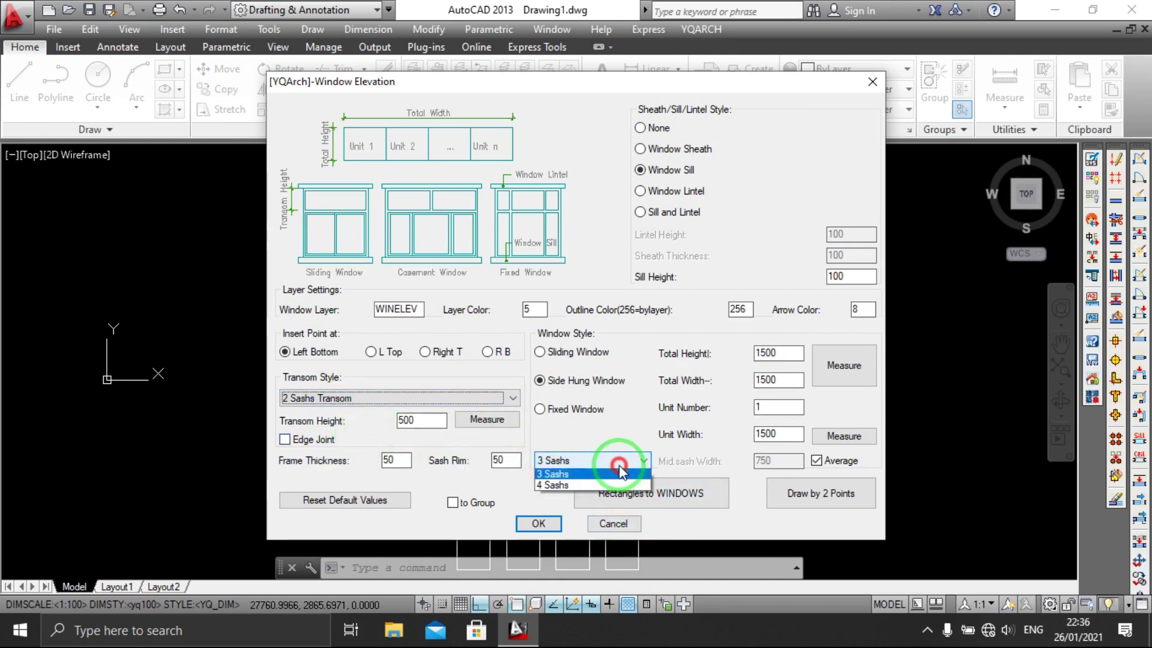
click(612, 487)
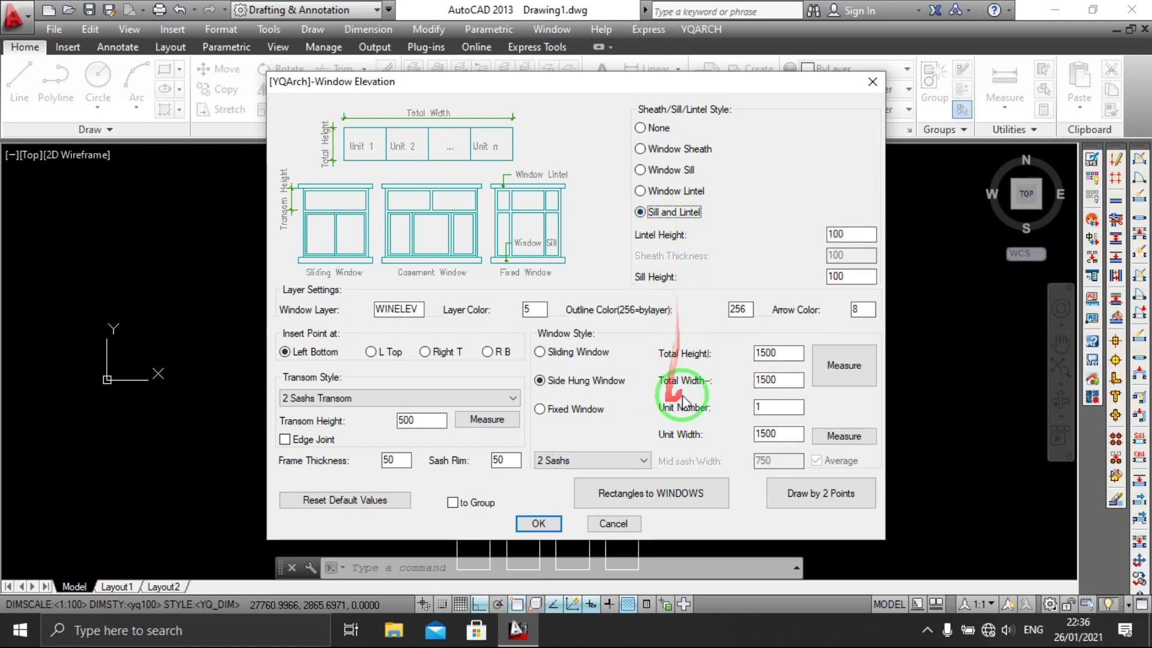
click(639, 513)
scroll(607, 417, up, 3)
scroll(641, 349, up, 1)
Crossing-select the next row of four rectangles and convert them into windows
middle_drag(641, 350, 669, 386)
click(749, 407)
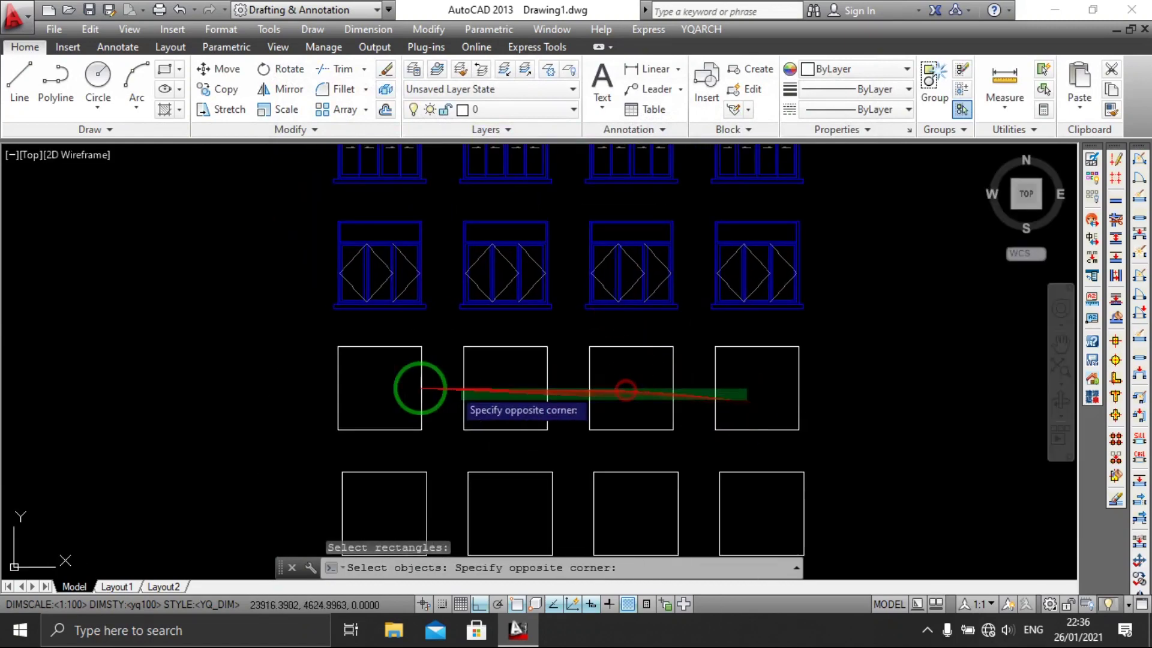
click(362, 369)
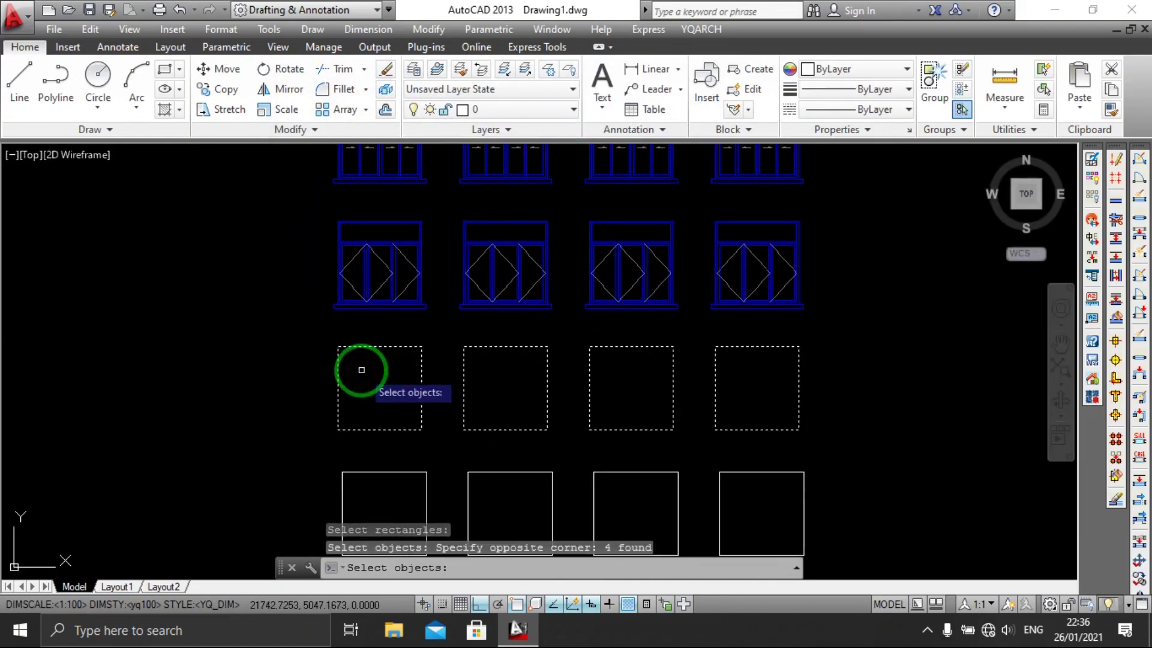
key(Return)
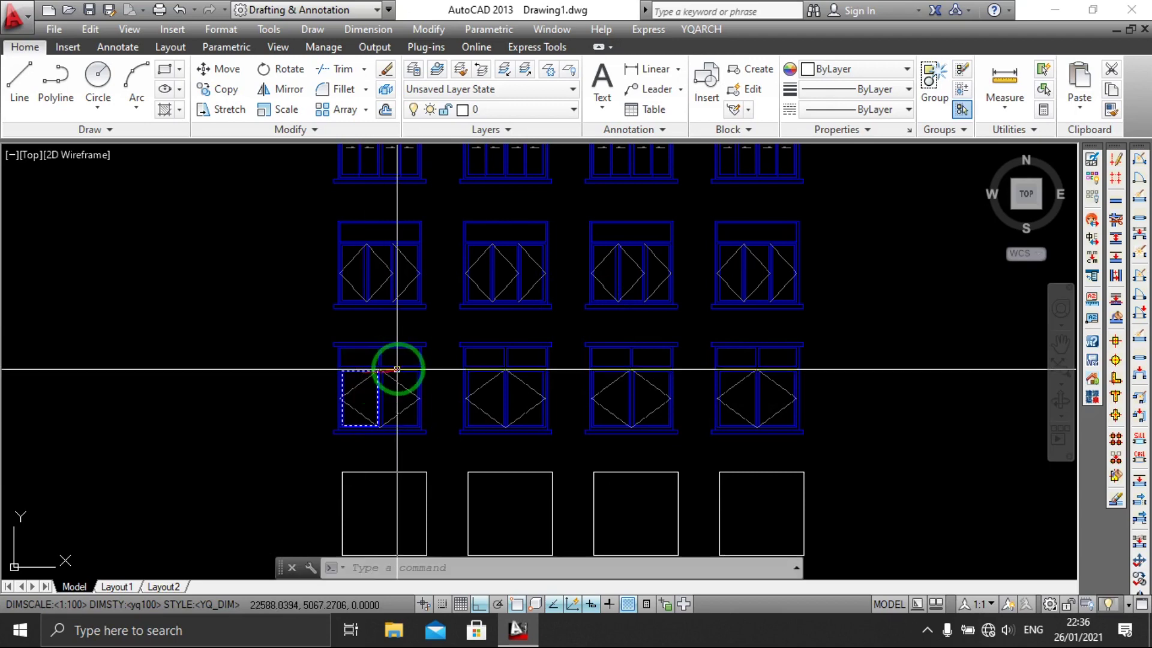
scroll(510, 255, up, 3)
scroll(515, 198, down, 1)
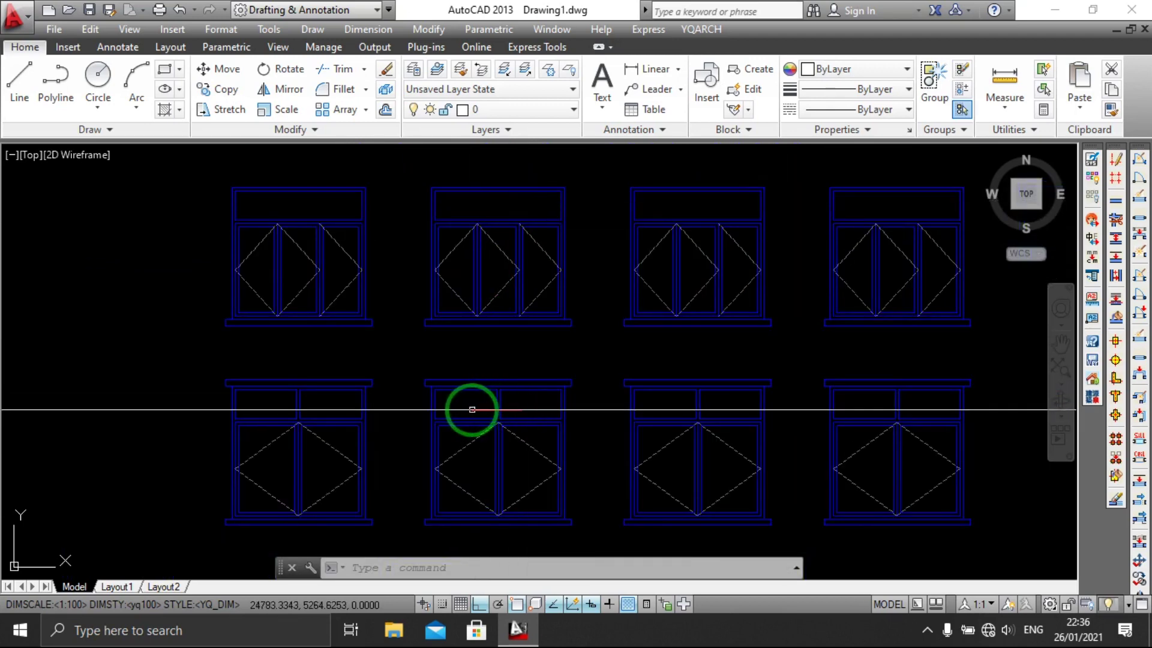
Zoom in to check the new windows and reopen the Window Elevation dialog
scroll(462, 319, down, 2)
scroll(465, 337, down, 3)
scroll(522, 193, up, 2)
scroll(522, 206, down, 2)
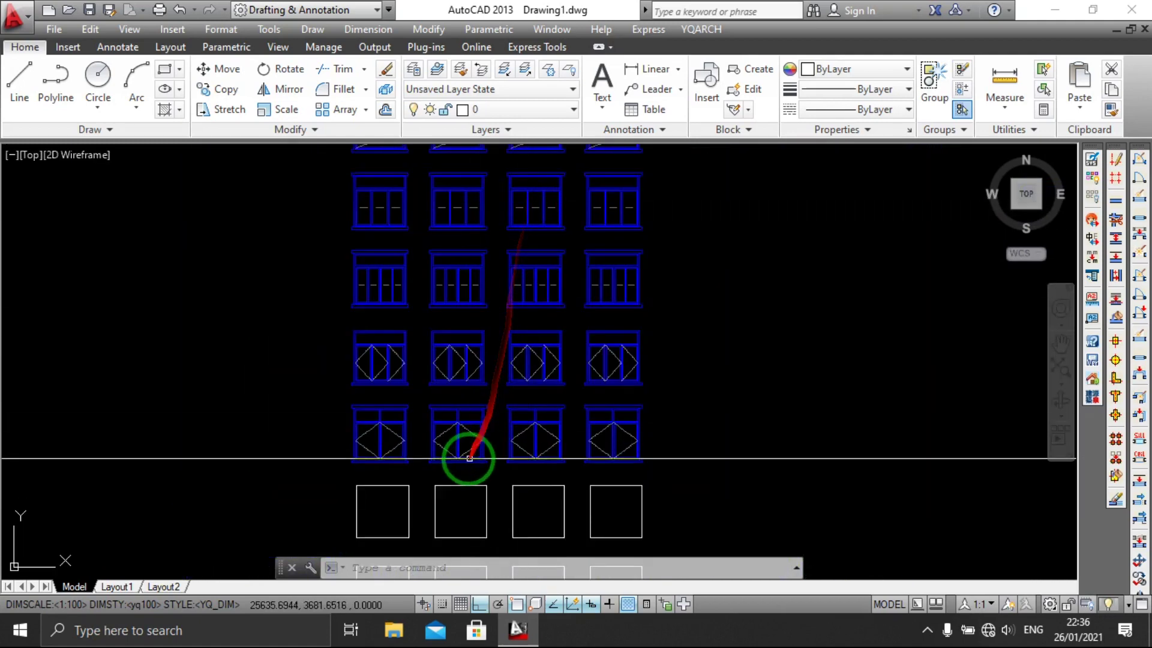
scroll(463, 463, up, 4)
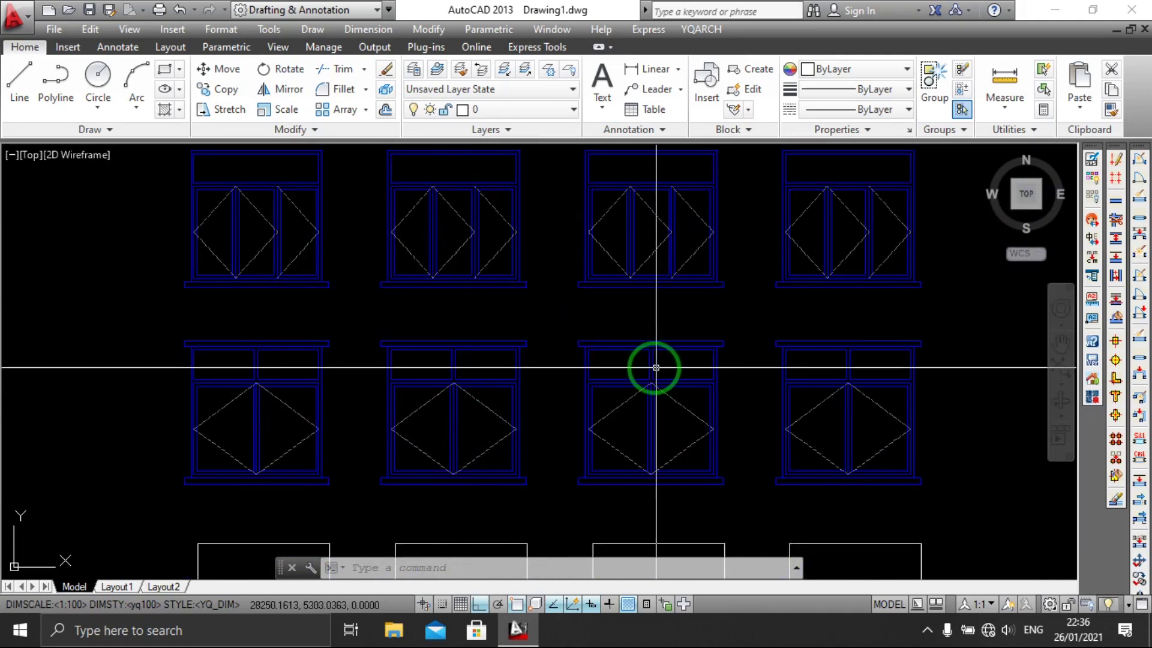
scroll(666, 393, down, 4)
scroll(640, 350, down, 2)
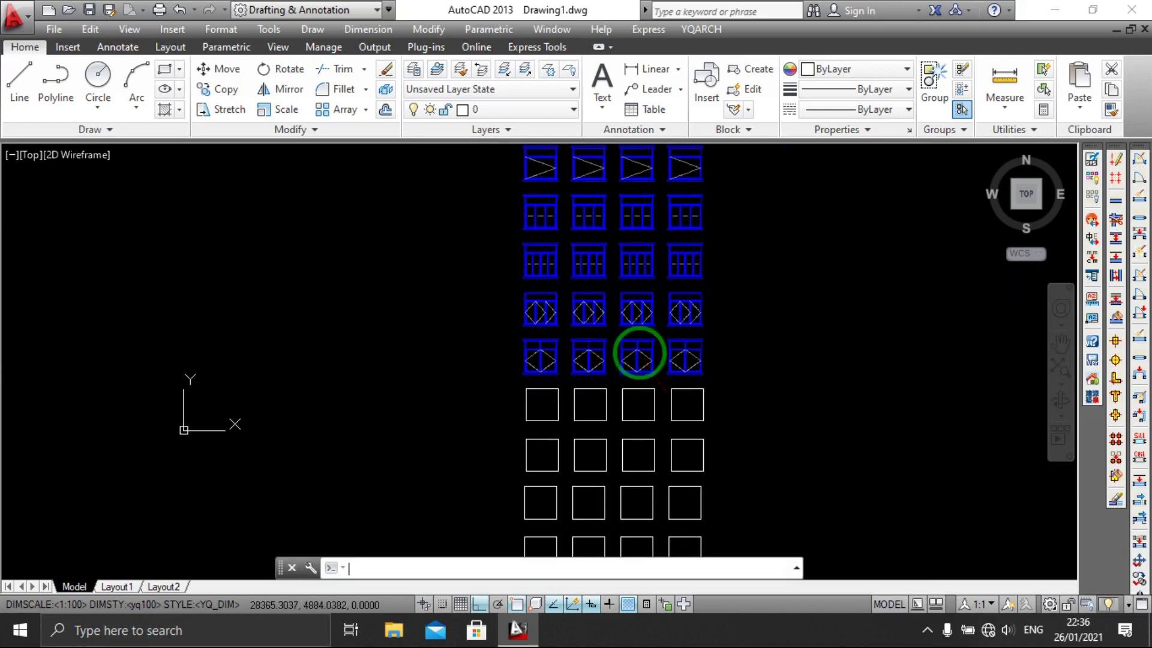
double_click(639, 353)
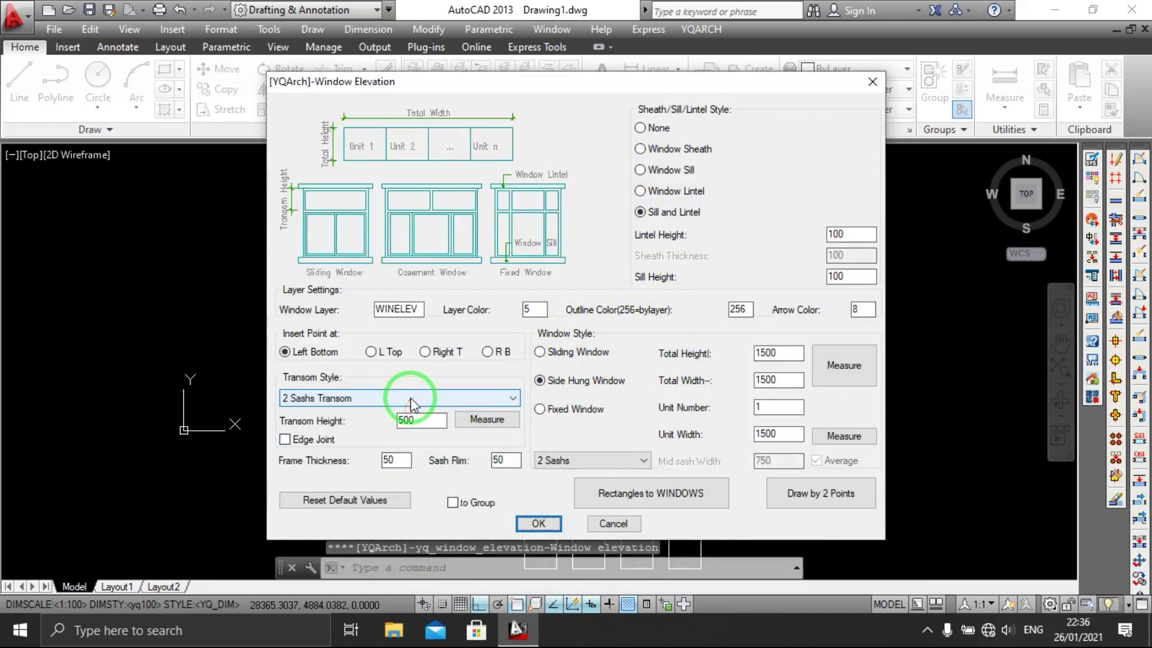
Set 3 Sashs Transom with 3 sashes, then start Rectangles to WINDOWS
click(412, 403)
click(408, 448)
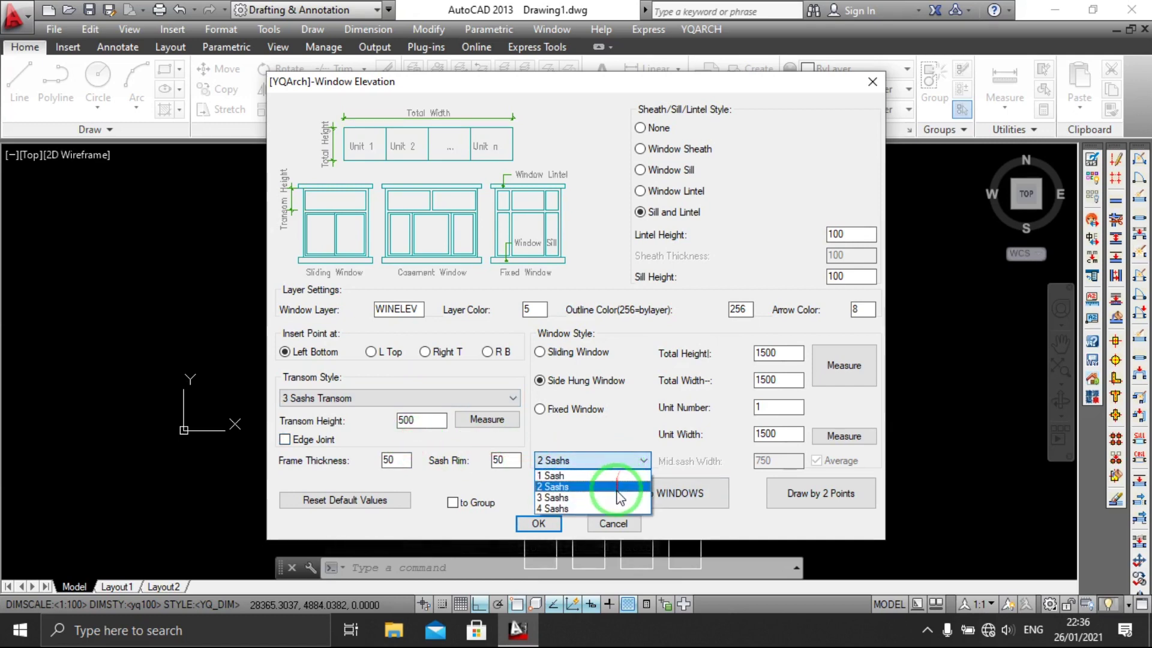
click(621, 498)
click(645, 503)
scroll(673, 417, up, 3)
Crossing-select the next row of four rectangles and convert them into three-sash windows
click(639, 393)
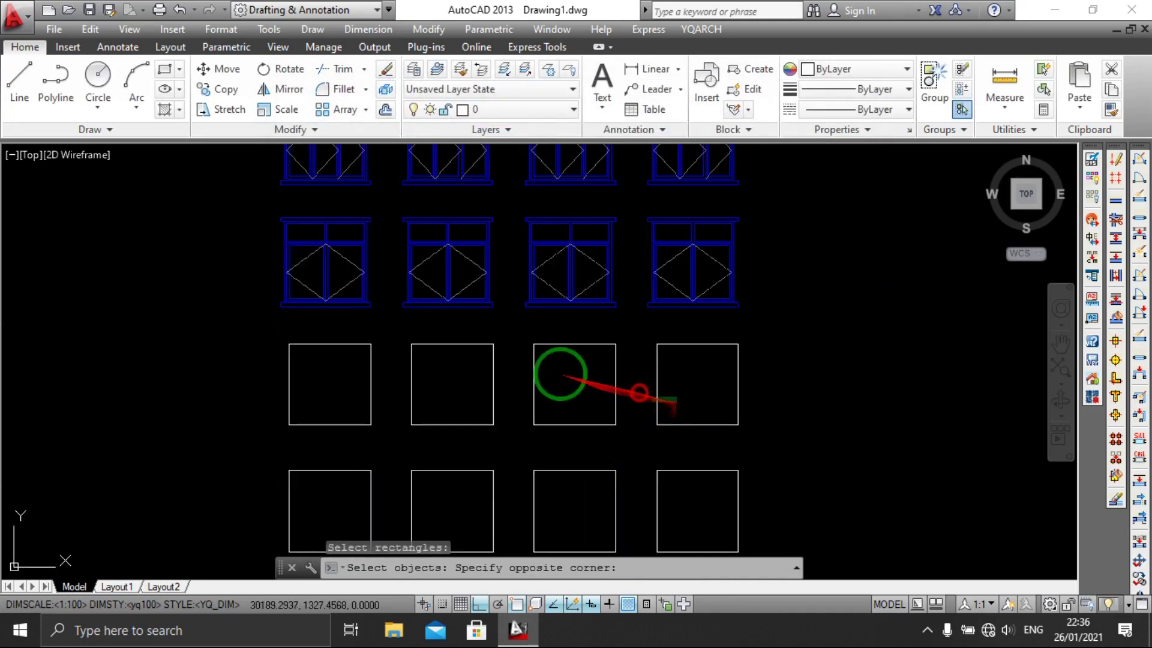
click(347, 367)
key(Return)
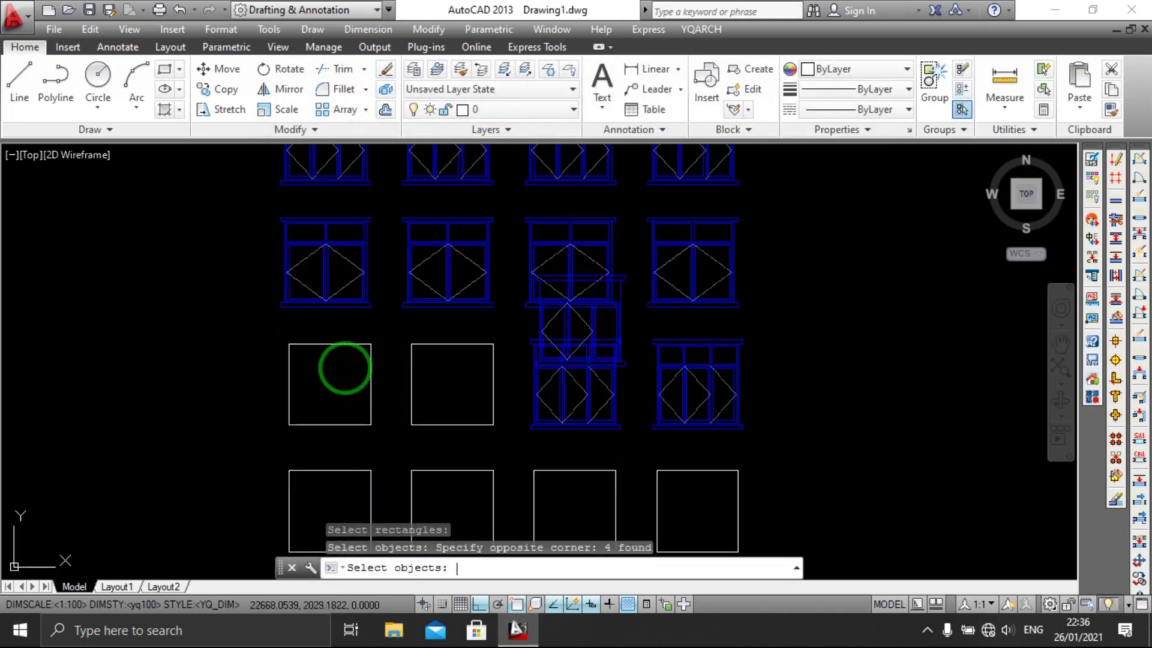
scroll(616, 381, up, 4)
middle_drag(750, 386, 602, 385)
scroll(602, 385, down, 4)
middle_drag(545, 442, 609, 413)
Review the window grid and reopen Window Elevation with WDE
scroll(674, 429, up, 2)
mouse_move(673, 429)
middle_down()
mouse_move(700, 411)
mouse_move(609, 442)
middle_up()
scroll(700, 411, down, 2)
scroll(717, 418, down, 3)
text(wde)
key(Return)
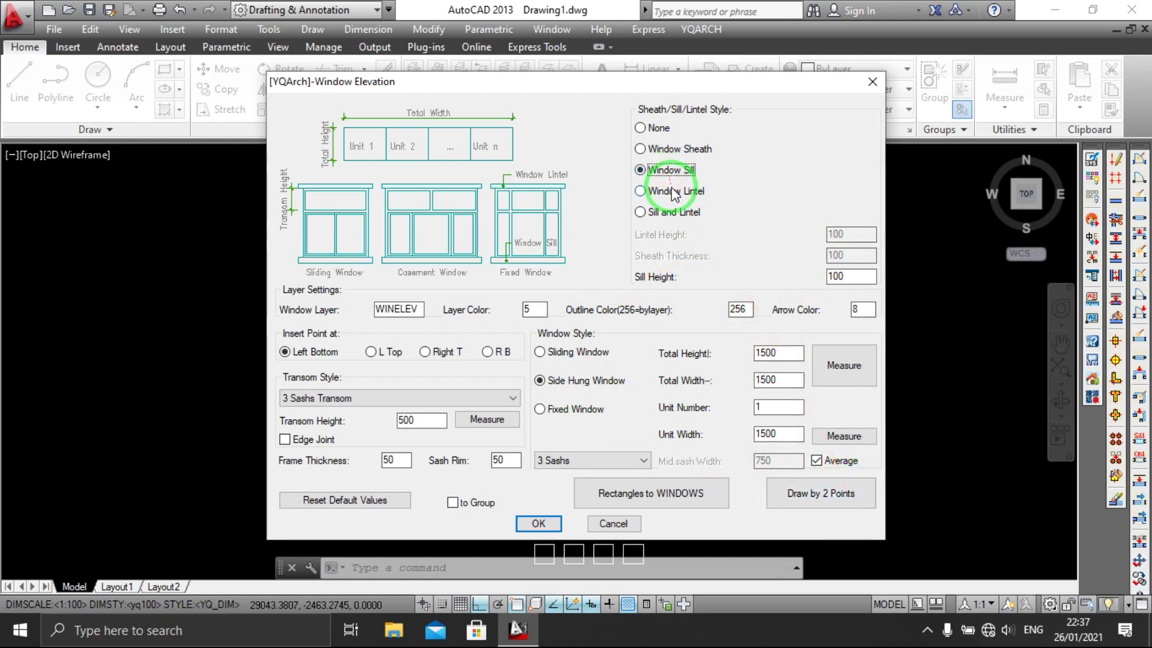
Set Sill and Lintel, 2 sashes and the 2 Sashs Transom style
click(564, 379)
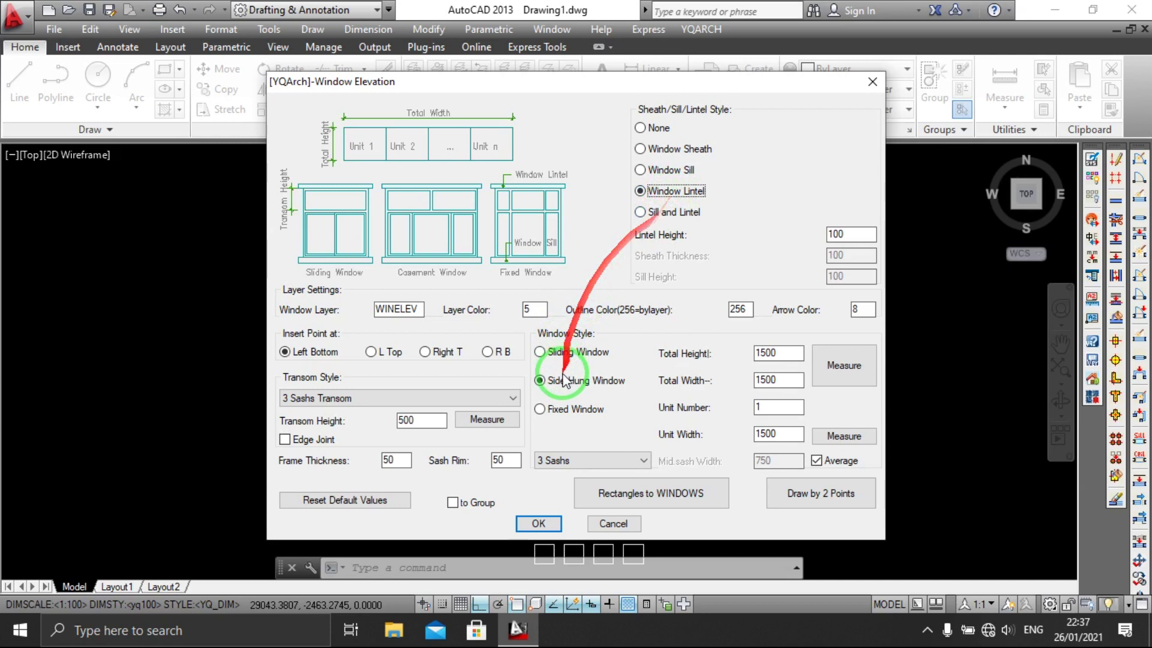
click(573, 462)
click(533, 479)
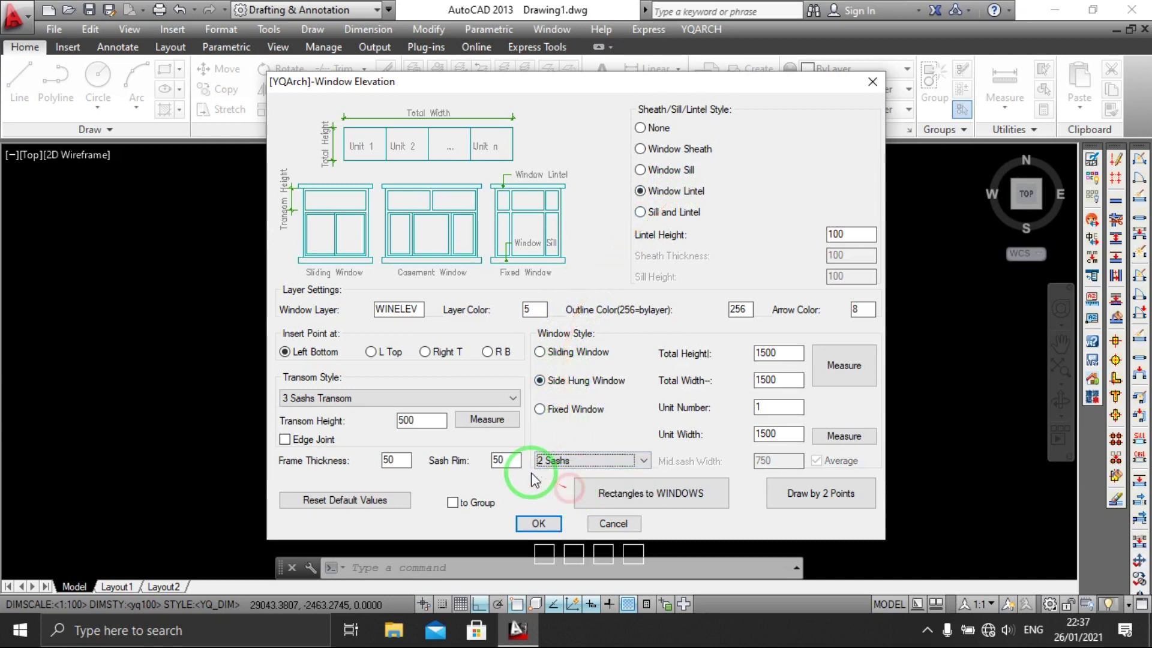
click(446, 399)
click(432, 435)
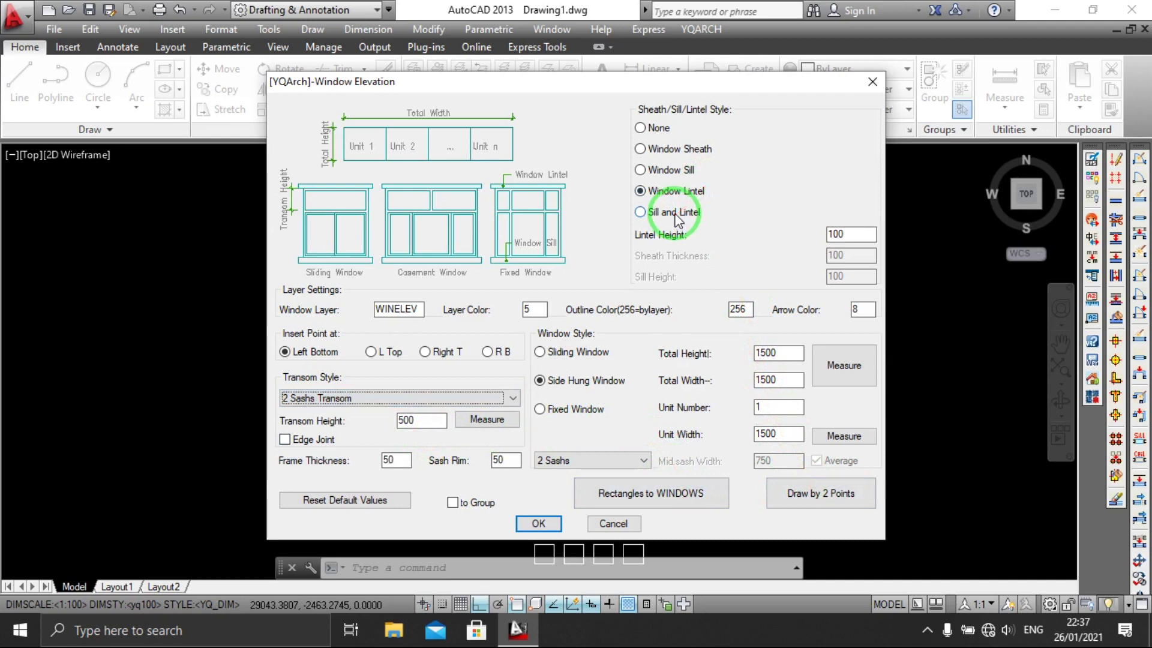
Start Draw by 2 Points and place the new window's first corner
click(769, 405)
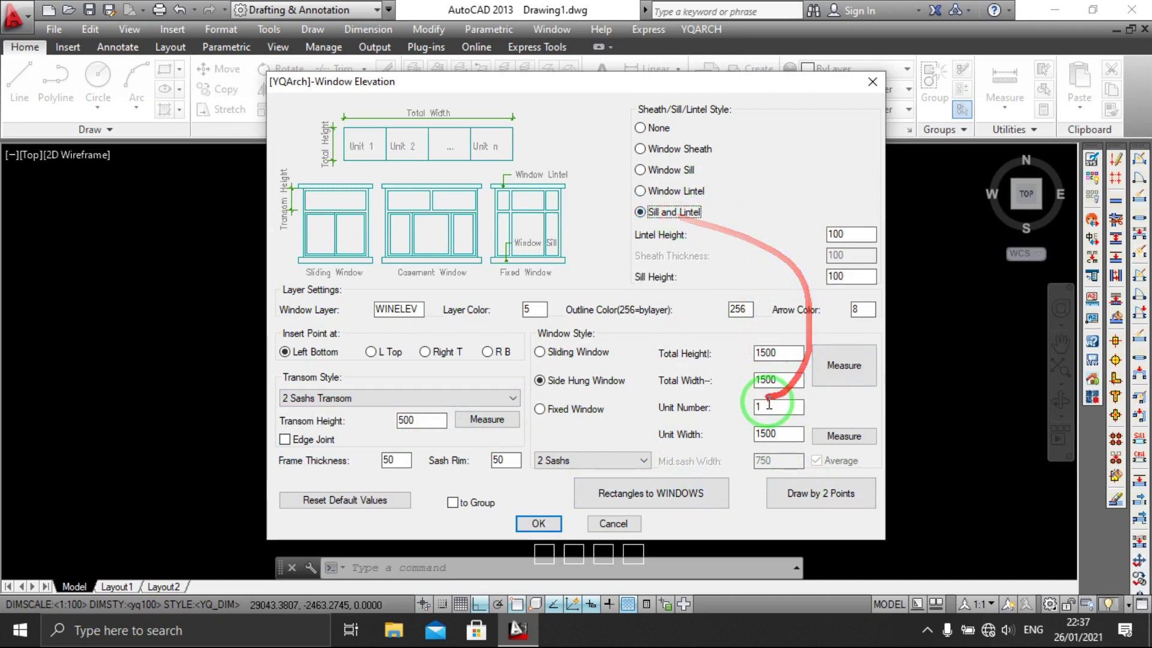
click(820, 494)
scroll(660, 408, up, 5)
click(702, 470)
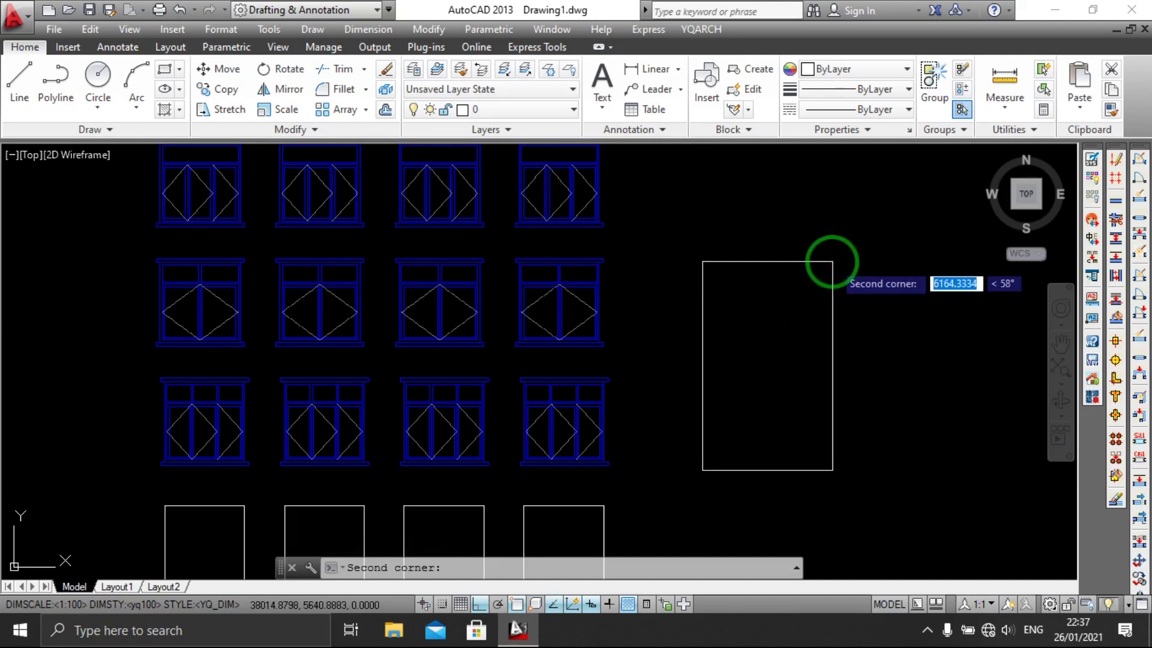
Place the opposite corner to create the tall two-sash transom window, then reopen the settings
click(833, 261)
scroll(789, 414, down, 2)
middle_drag(780, 424, 564, 424)
scroll(565, 424, up, 4)
scroll(570, 396, down, 4)
scroll(600, 384, up, 2)
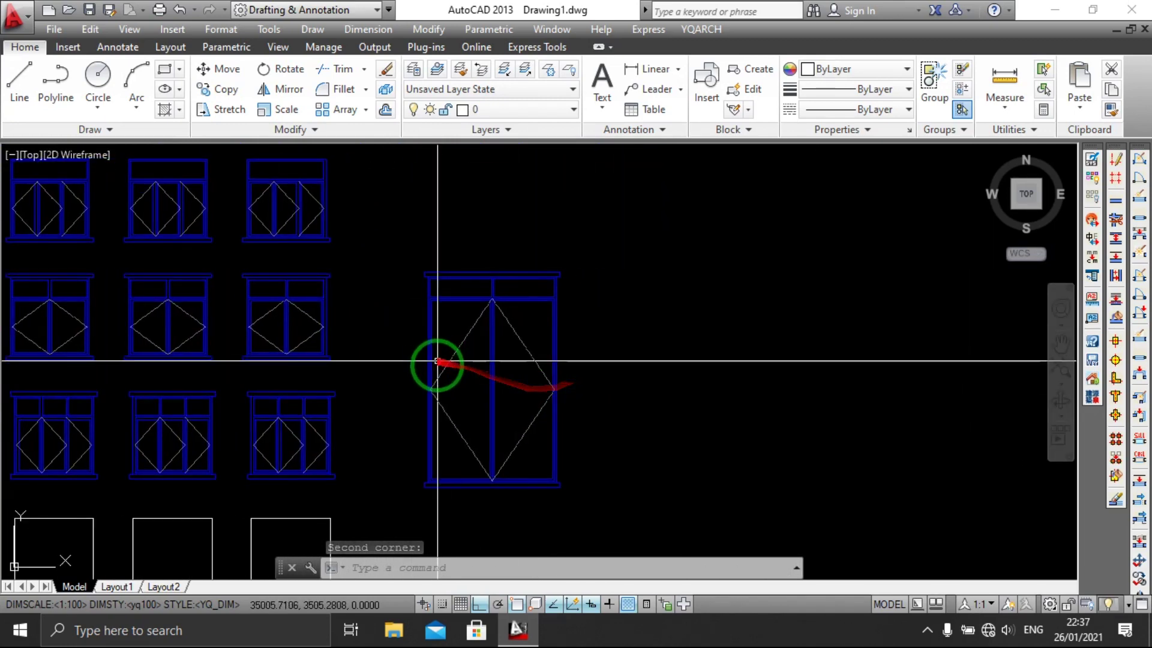
scroll(440, 384, down, 4)
scroll(447, 408, up, 2)
key(Return)
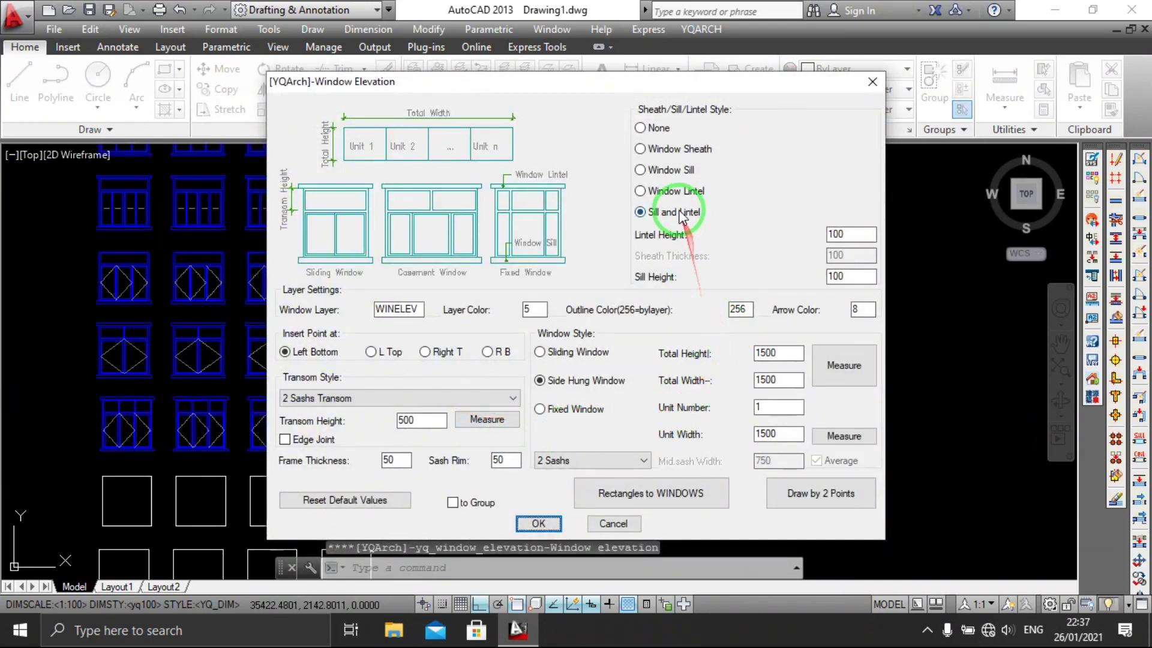
Set 1 sash with 3 Sashs Transom and Window Sheath, then start Draw by 2 Points
click(602, 468)
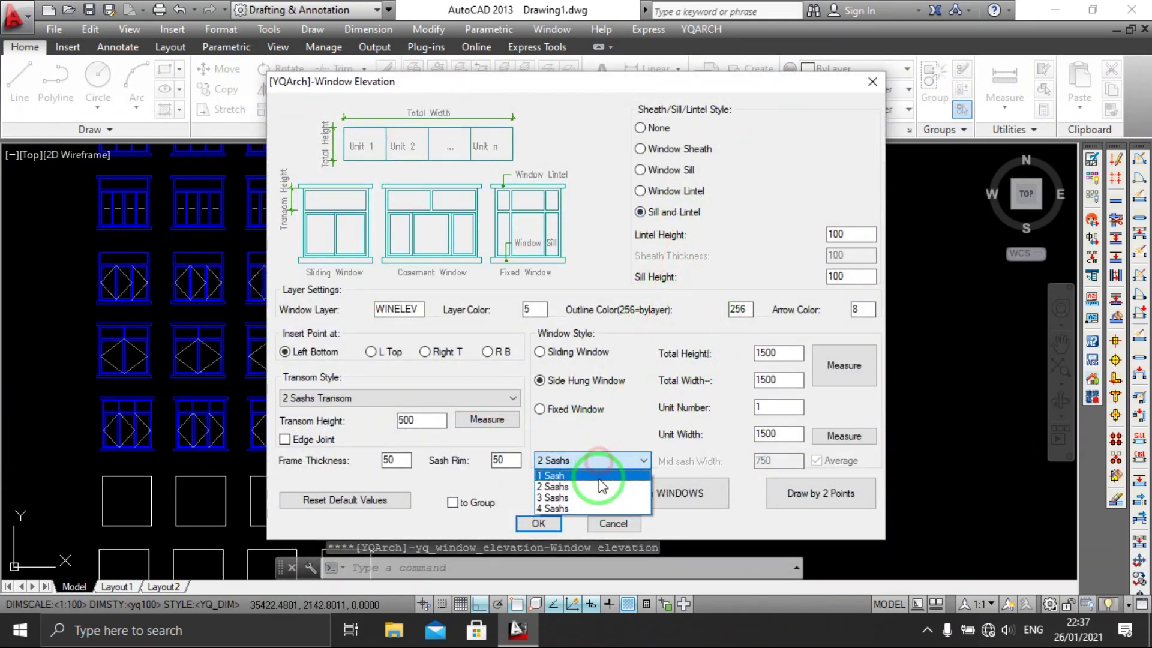
click(546, 475)
click(482, 398)
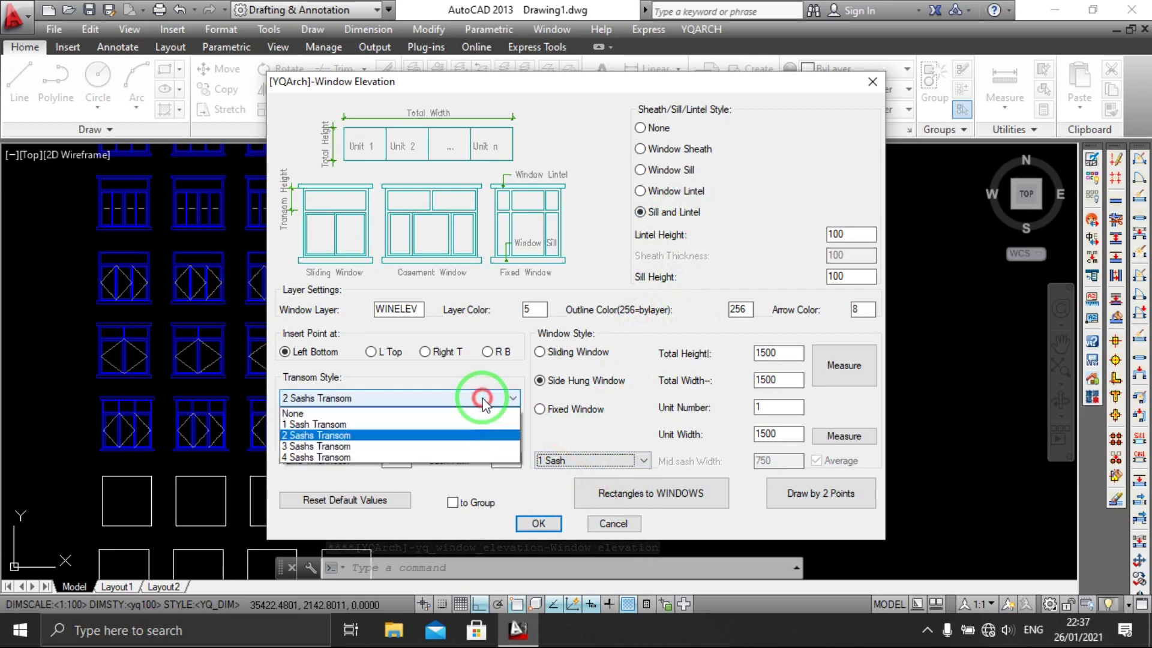
click(480, 453)
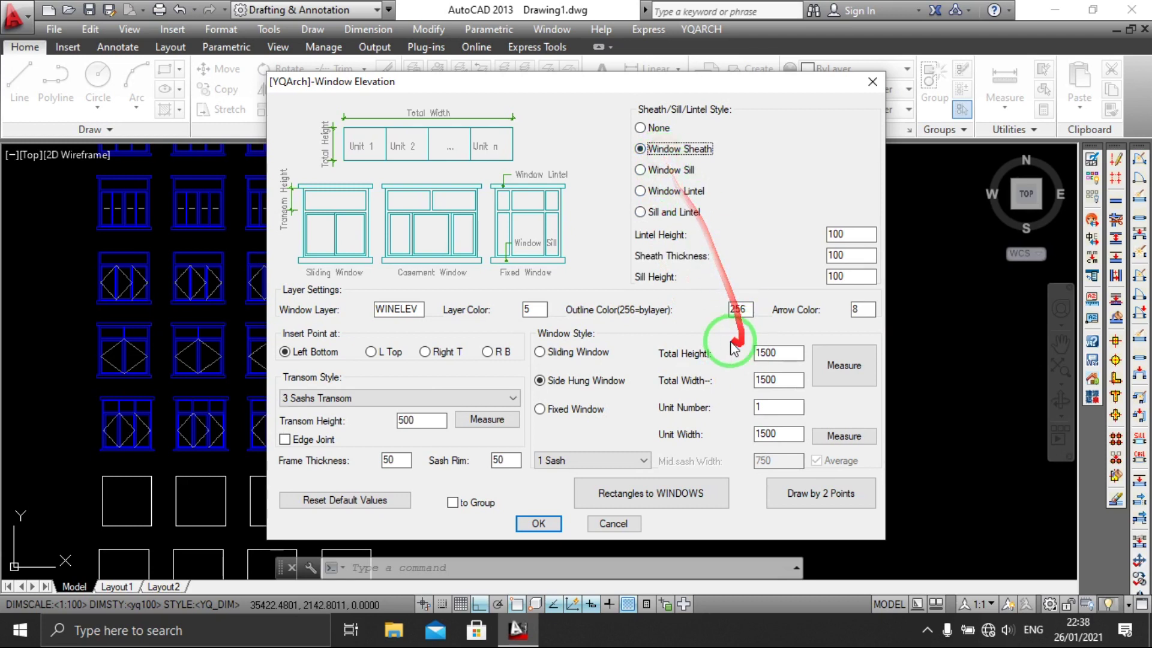
click(813, 501)
Pick two corners to draw the tall single-sash window beside the previous one
scroll(610, 494, up, 3)
scroll(612, 494, down, 2)
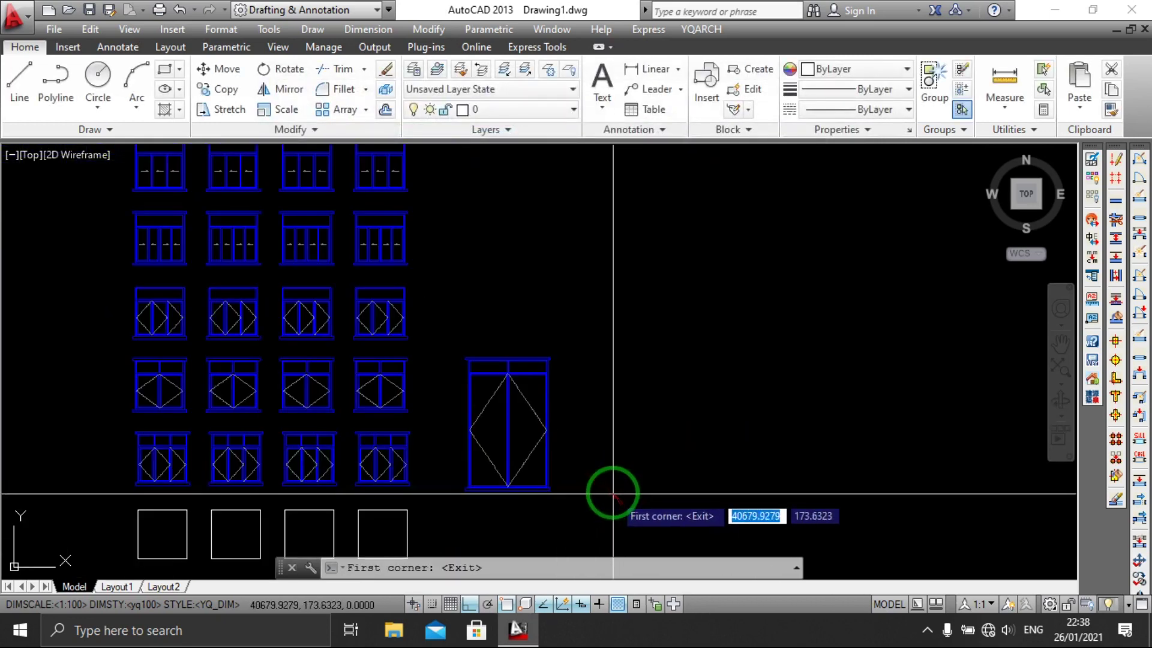
middle_drag(613, 494, 560, 468)
click(562, 470)
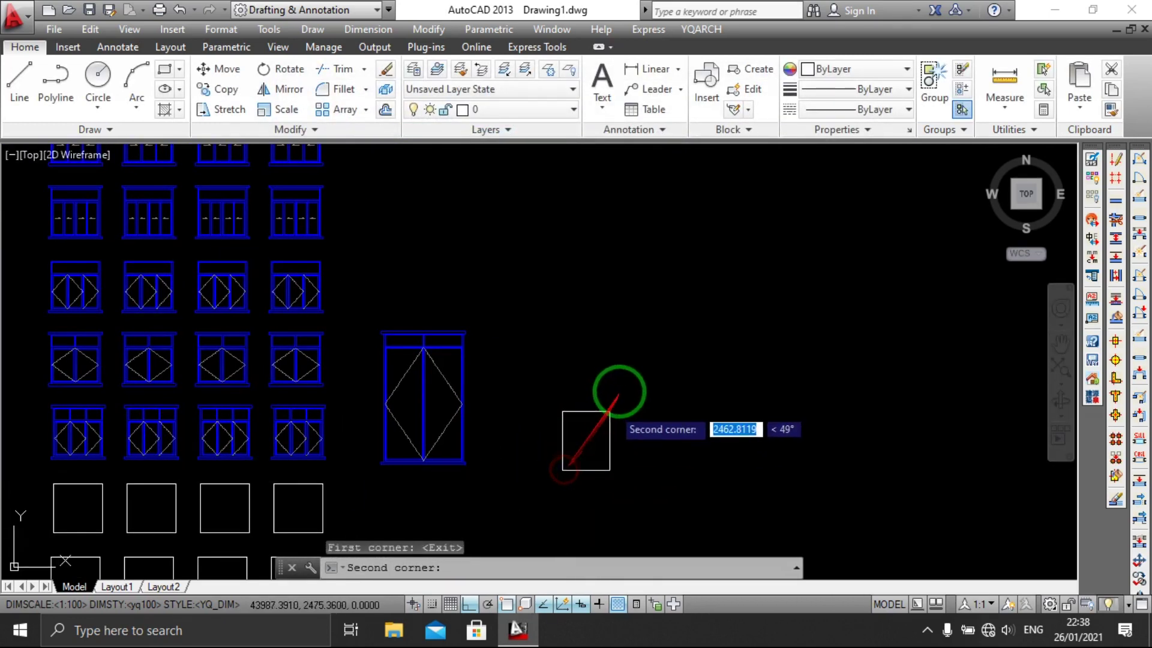
click(659, 294)
Zoom and pan to inspect the windows, then reopen the Window Elevation settings
scroll(664, 438, down, 2)
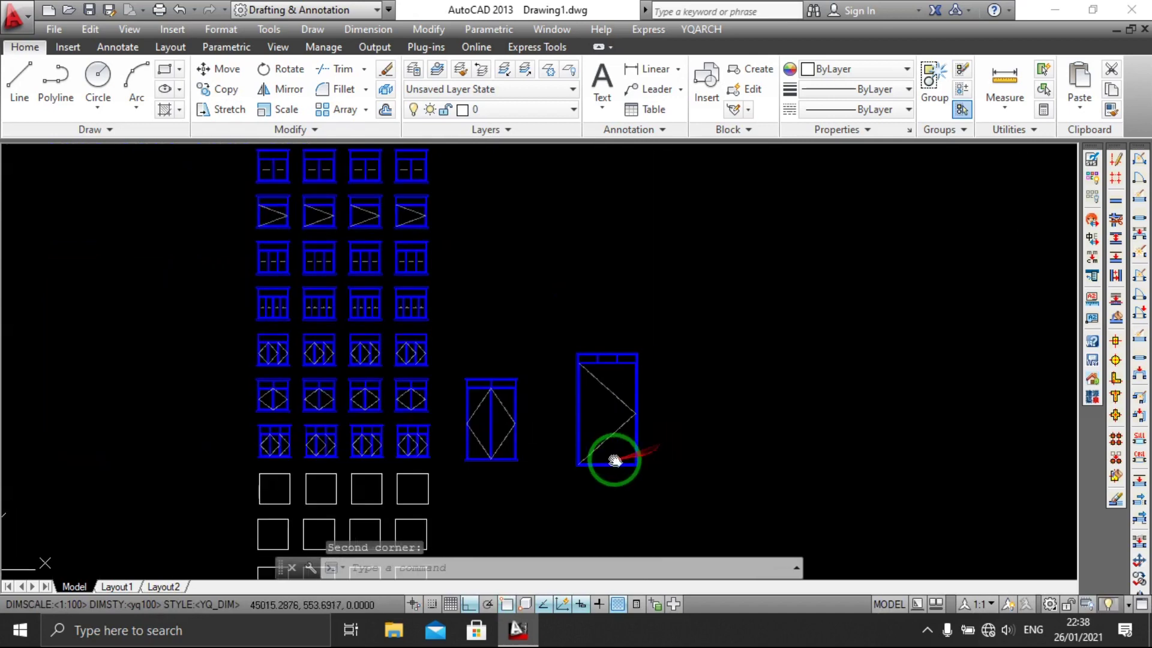
scroll(543, 387, up, 4)
scroll(548, 392, down, 4)
scroll(548, 393, up, 3)
scroll(548, 393, down, 1)
scroll(547, 393, down, 2)
scroll(579, 449, up, 2)
scroll(735, 489, down, 1)
scroll(751, 445, down, 2)
middle_drag(578, 395, 682, 514)
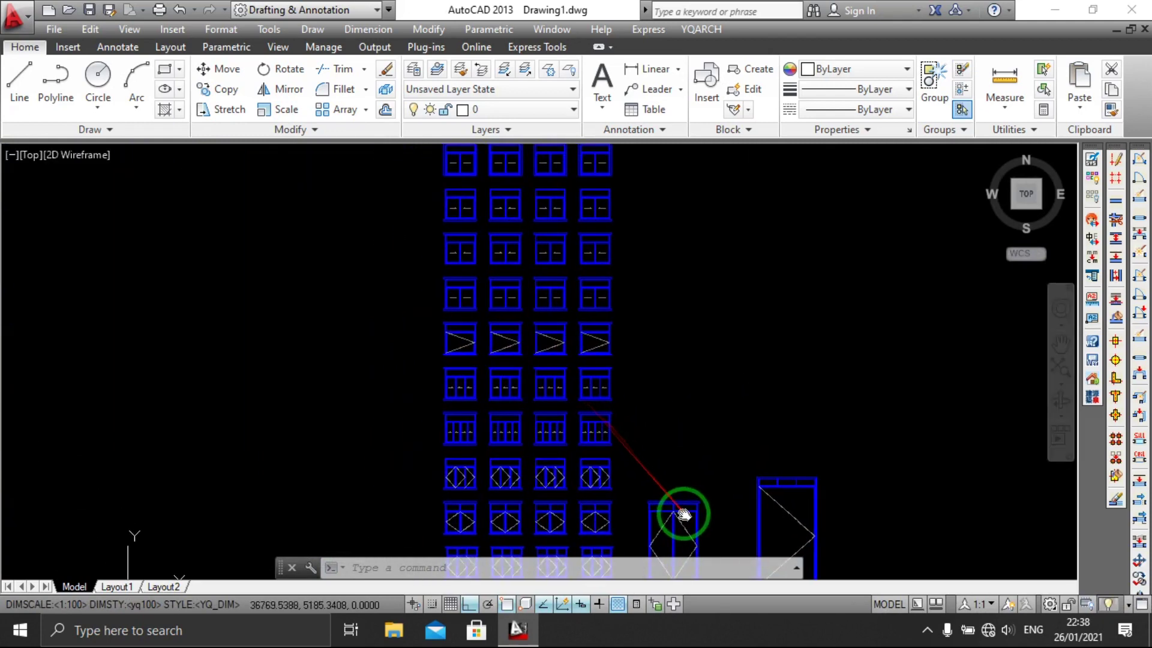
scroll(571, 353, up, 3)
middle_drag(612, 384, 766, 470)
scroll(618, 342, down, 3)
scroll(636, 406, down, 2)
middle_drag(682, 489, 604, 309)
scroll(651, 402, up, 2)
scroll(655, 406, down, 2)
mouse_move(527, 206)
middle_down()
mouse_move(560, 414)
mouse_move(586, 198)
middle_up()
scroll(574, 372, up, 4)
scroll(579, 392, up, 4)
scroll(579, 392, down, 5)
middle_drag(715, 432, 476, 288)
scroll(476, 288, up, 4)
scroll(540, 384, down, 2)
key(Return)
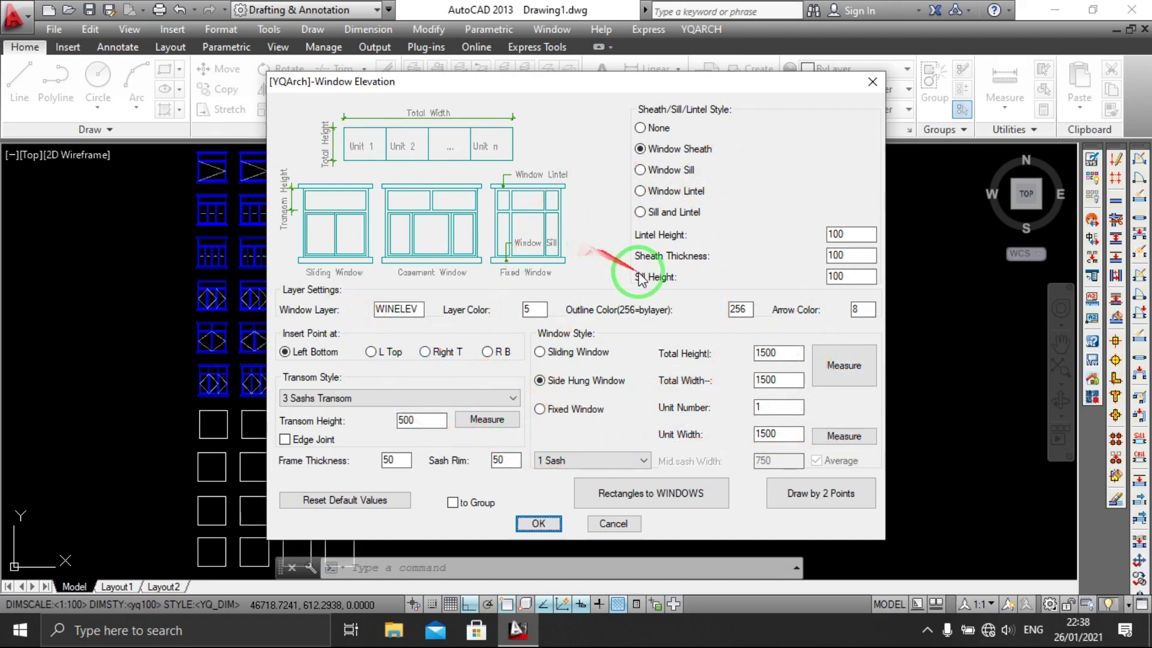
Choose Sill and Lintel, 3 Sashs and 3 Sashs Transom, then start Draw by 2 Points
click(659, 214)
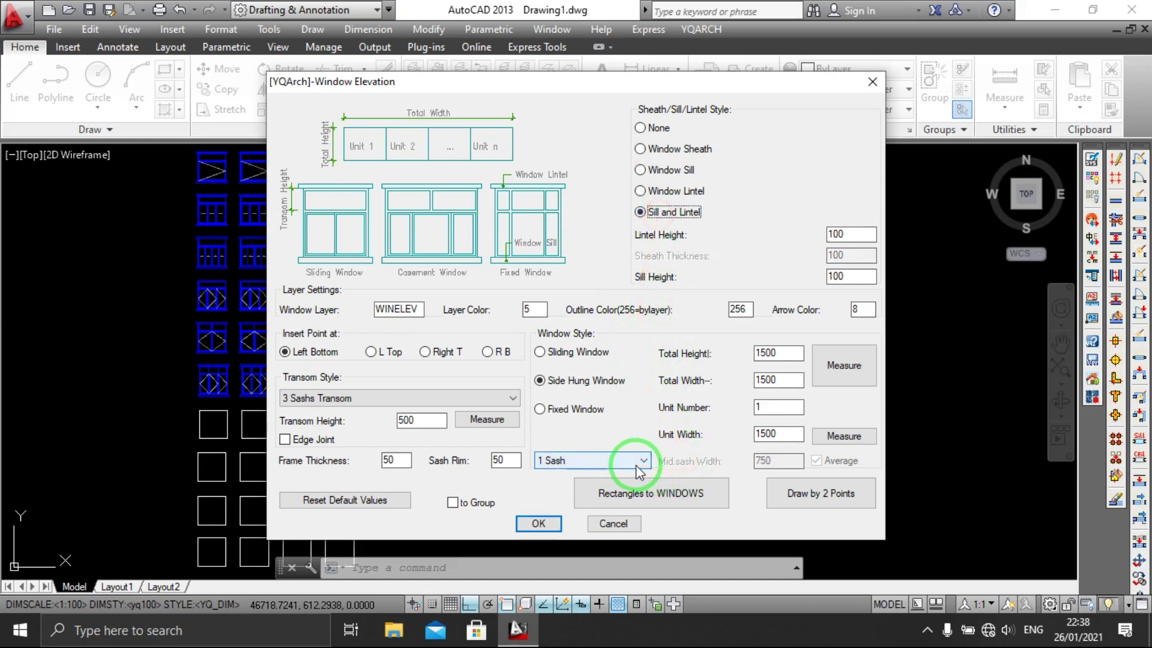
click(594, 461)
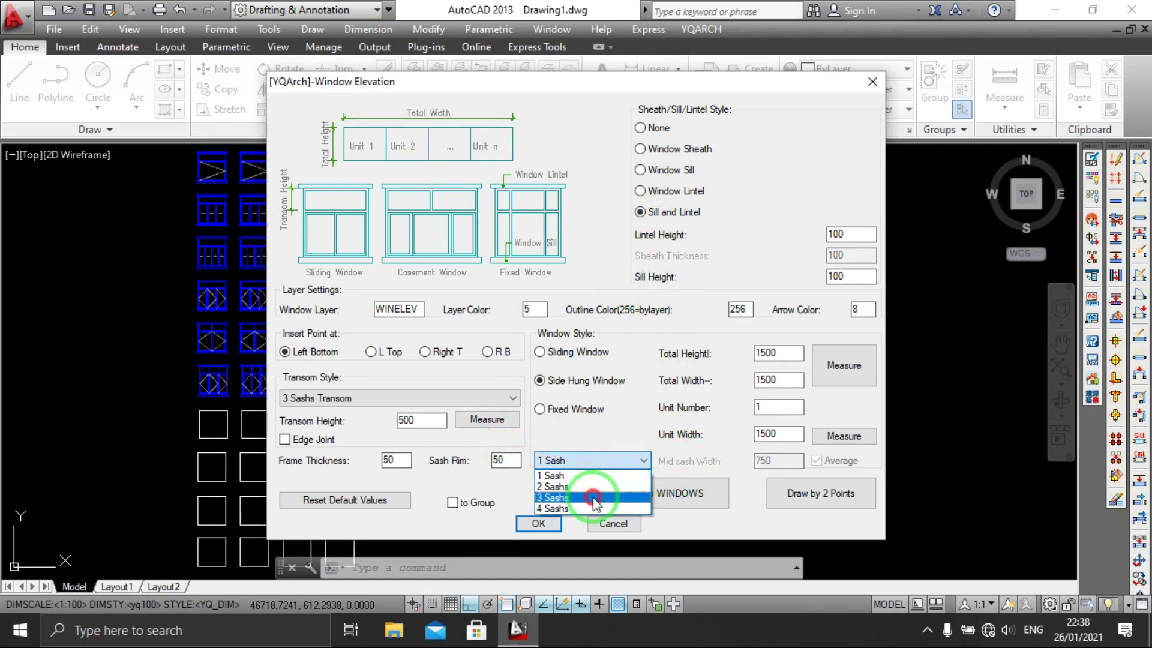
click(594, 498)
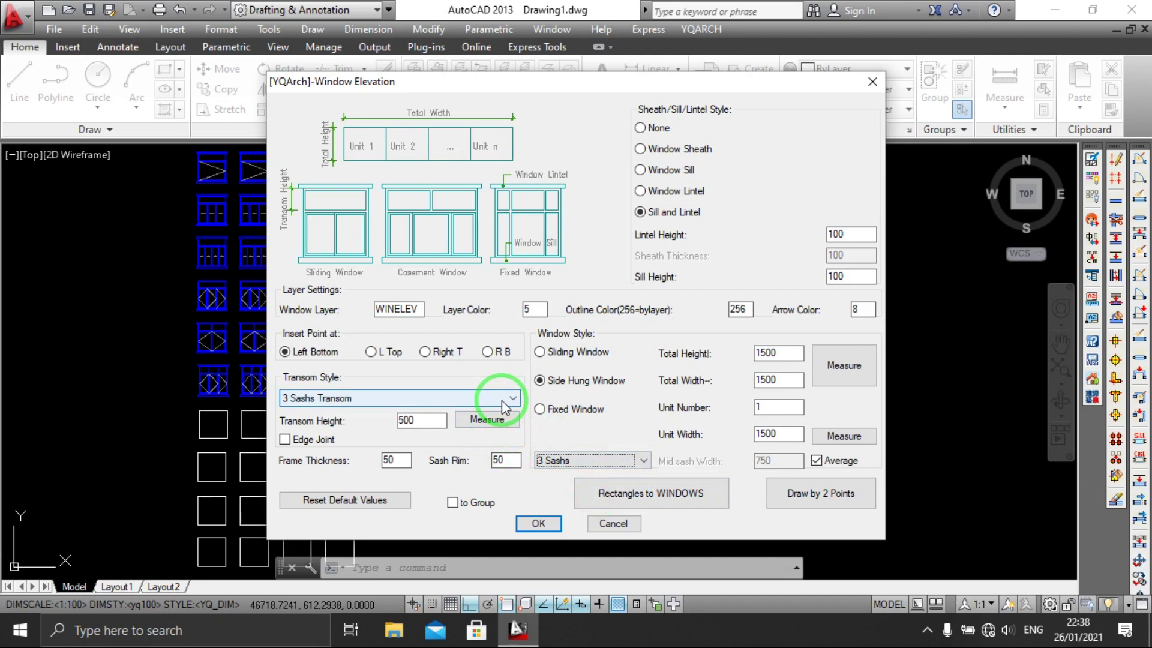
click(504, 402)
click(479, 446)
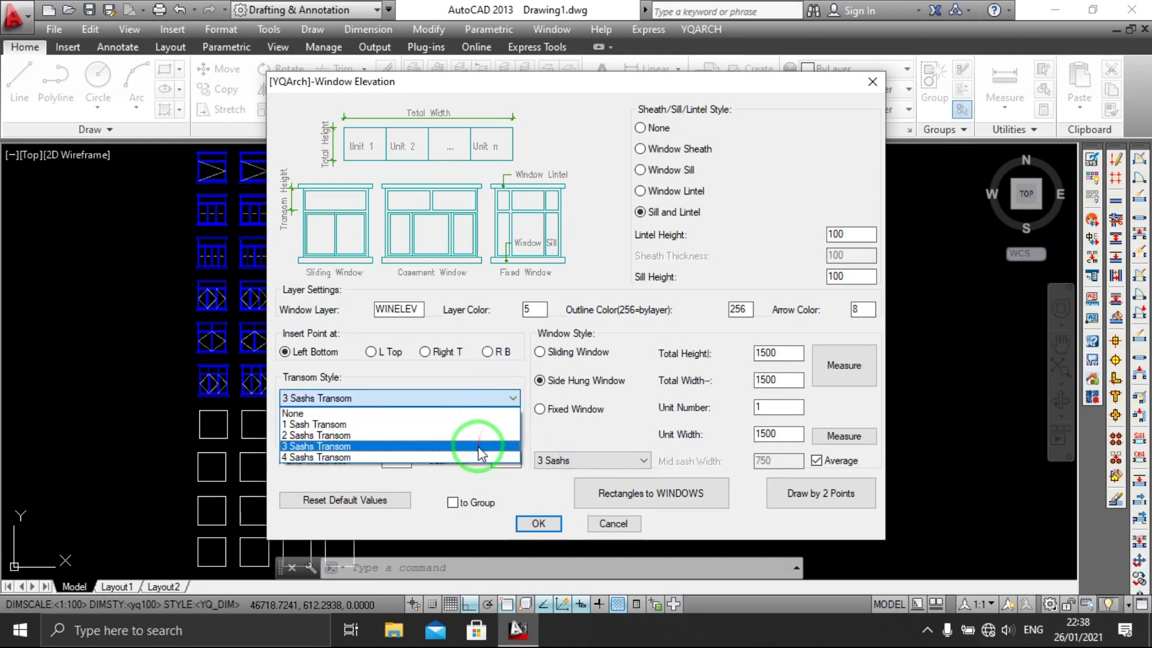
click(829, 498)
Draw the small three-sash window from its first corner with a 1000-unit width
scroll(827, 399, up, 4)
scroll(651, 404, down, 2)
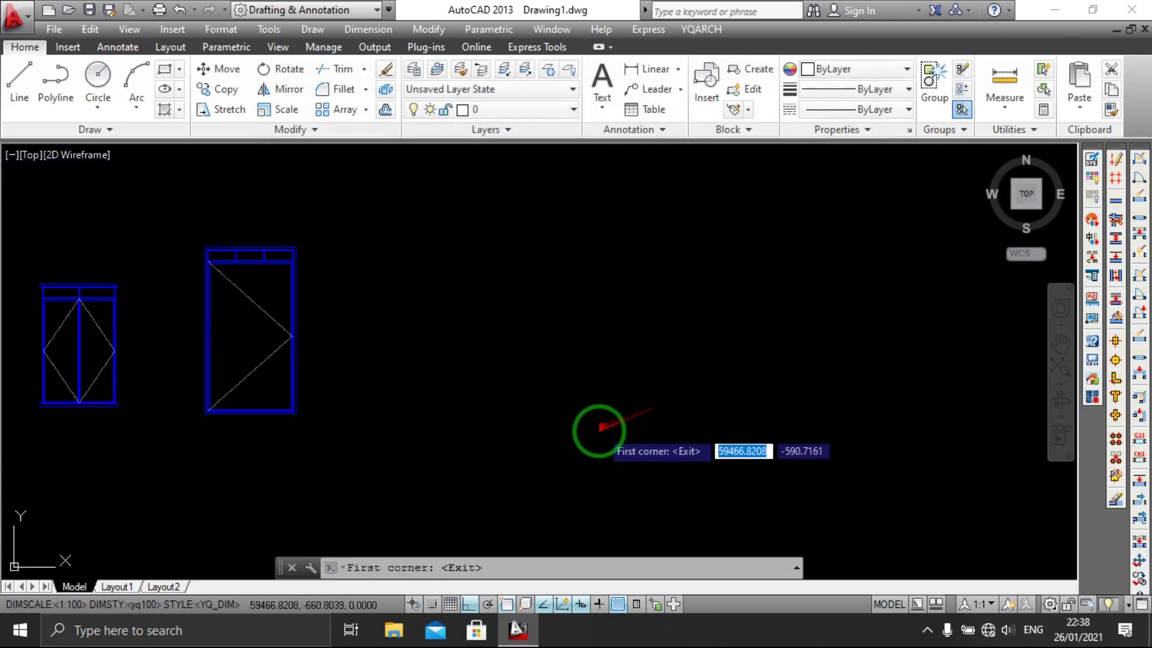
click(388, 428)
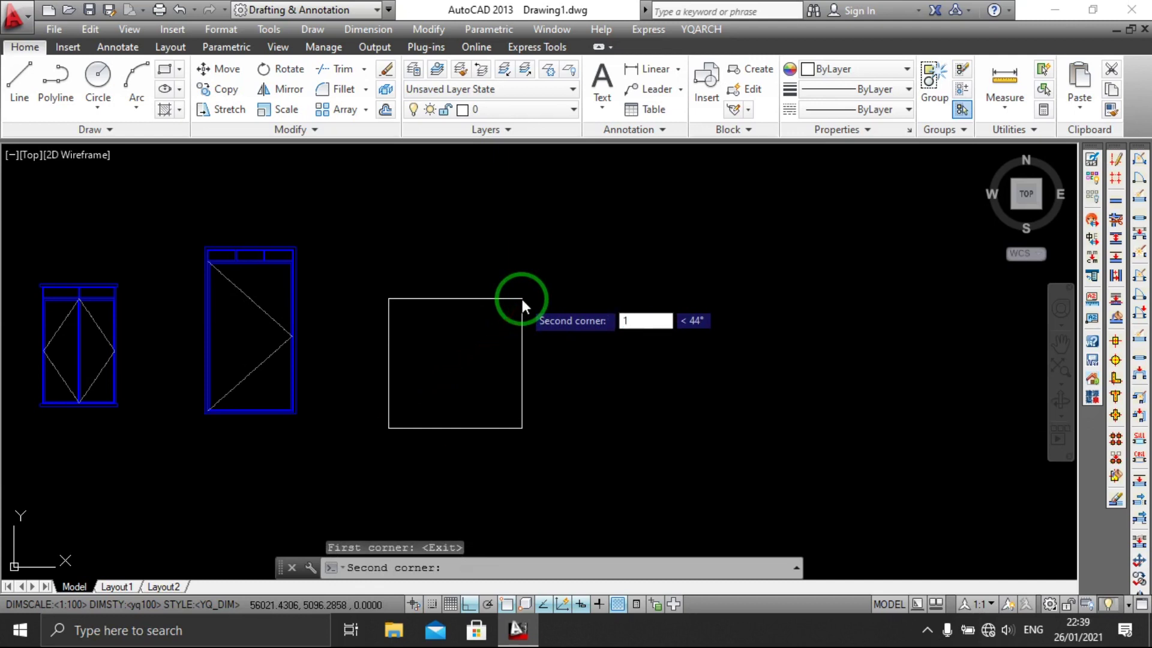
text(000)
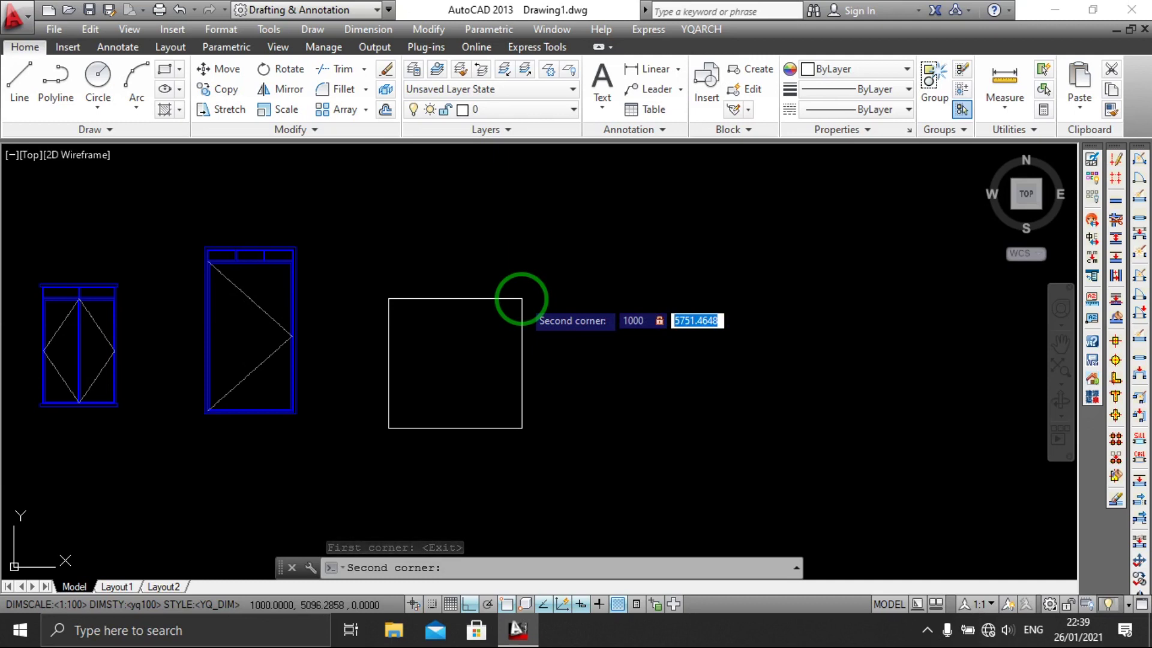
text(000)
key(Return)
key(Return)
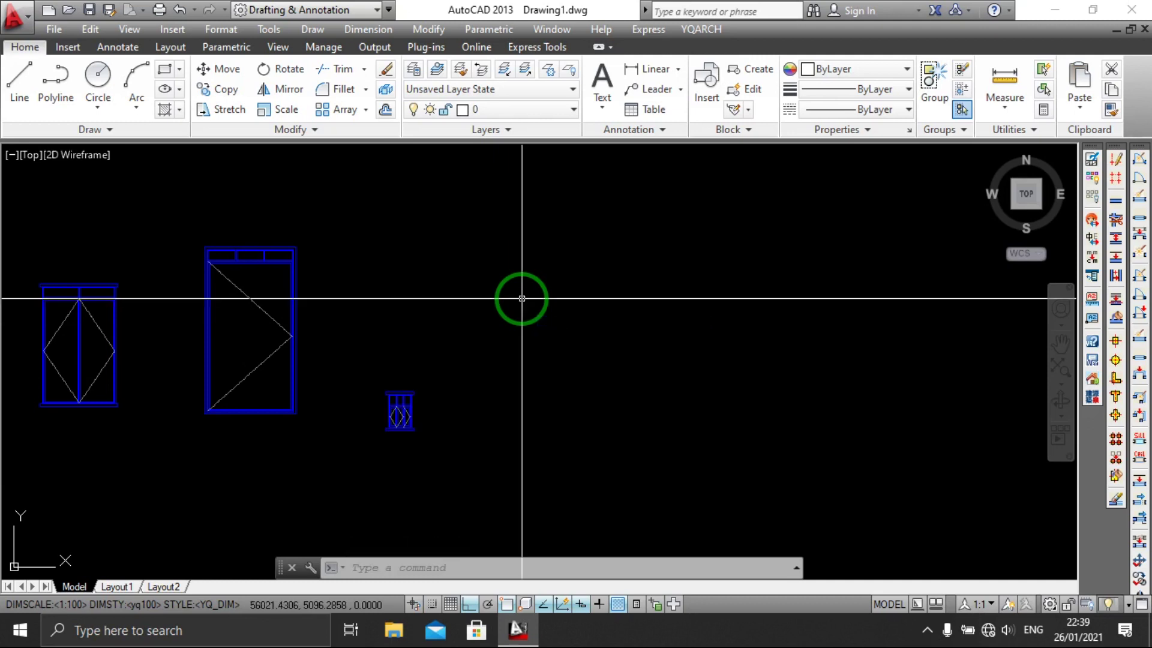
Zoom and pan to review the three new windows beside the grid
scroll(391, 417, up, 5)
scroll(404, 424, up, 2)
scroll(440, 419, down, 2)
scroll(497, 407, down, 4)
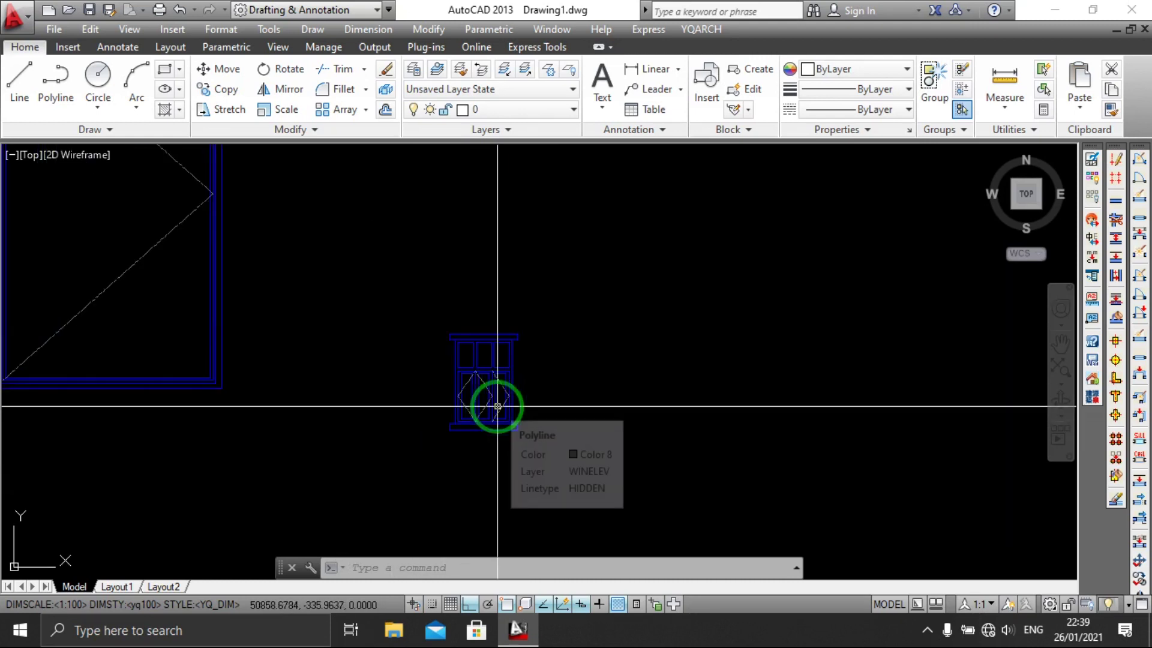
scroll(495, 405, down, 3)
scroll(494, 404, down, 2)
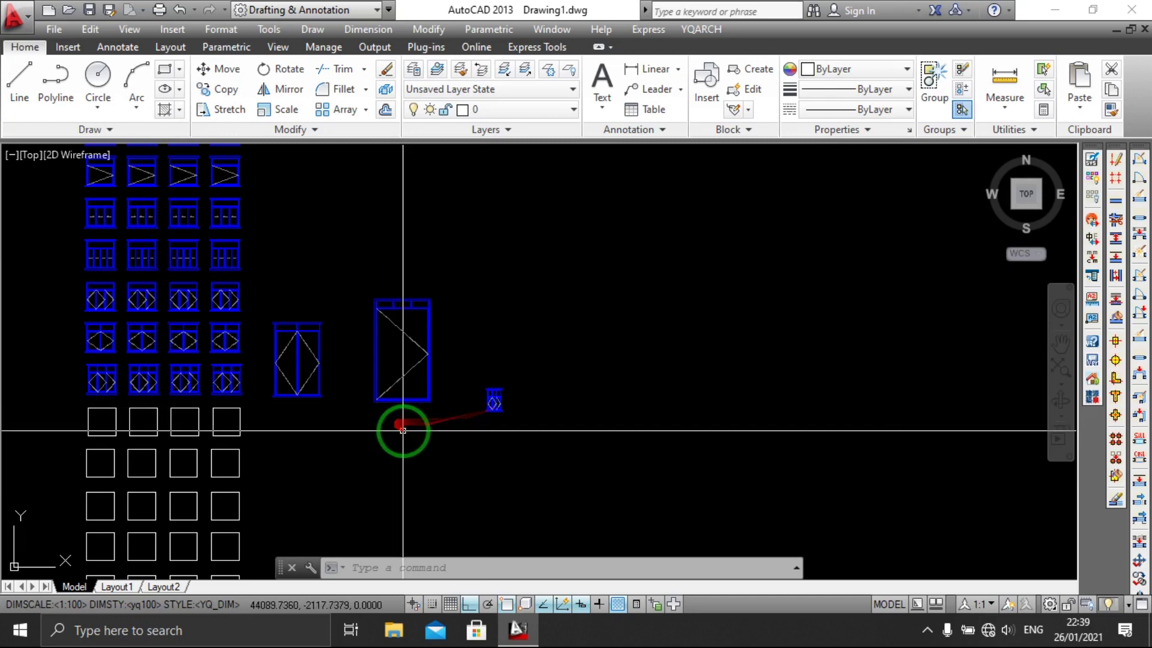
scroll(423, 372, down, 2)
middle_drag(423, 372, 623, 483)
scroll(600, 387, up, 4)
middle_drag(586, 393, 857, 480)
scroll(857, 480, down, 3)
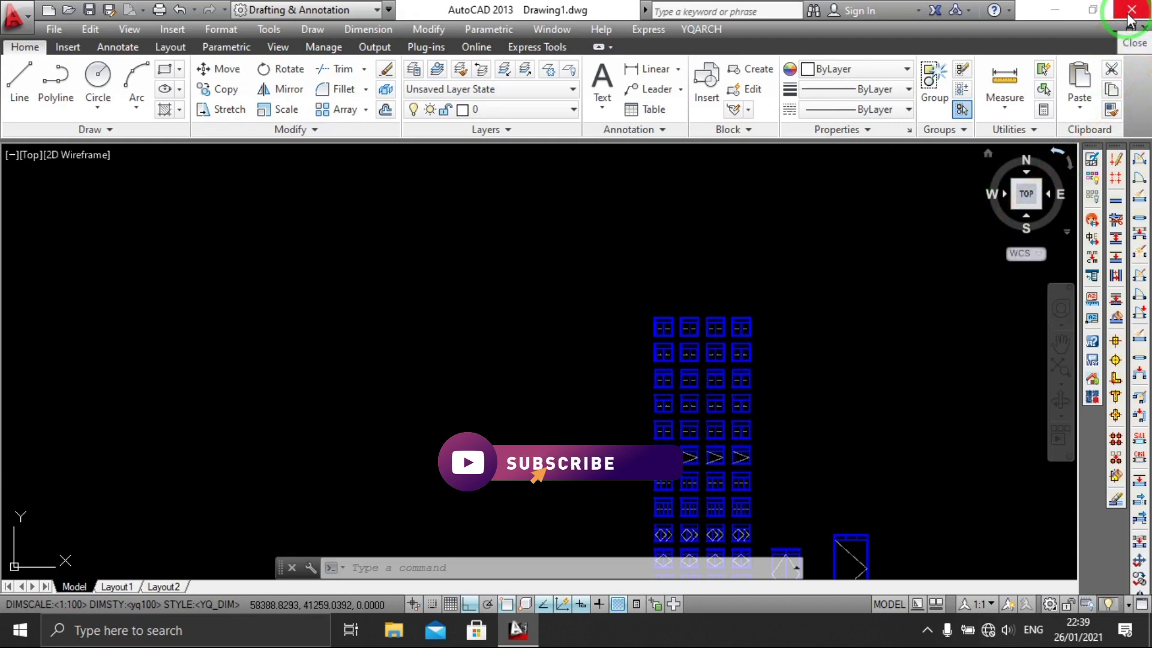
Minimize AutoCAD and refresh the Windows desktop three times from its context menu
click(1055, 10)
right_click(749, 214)
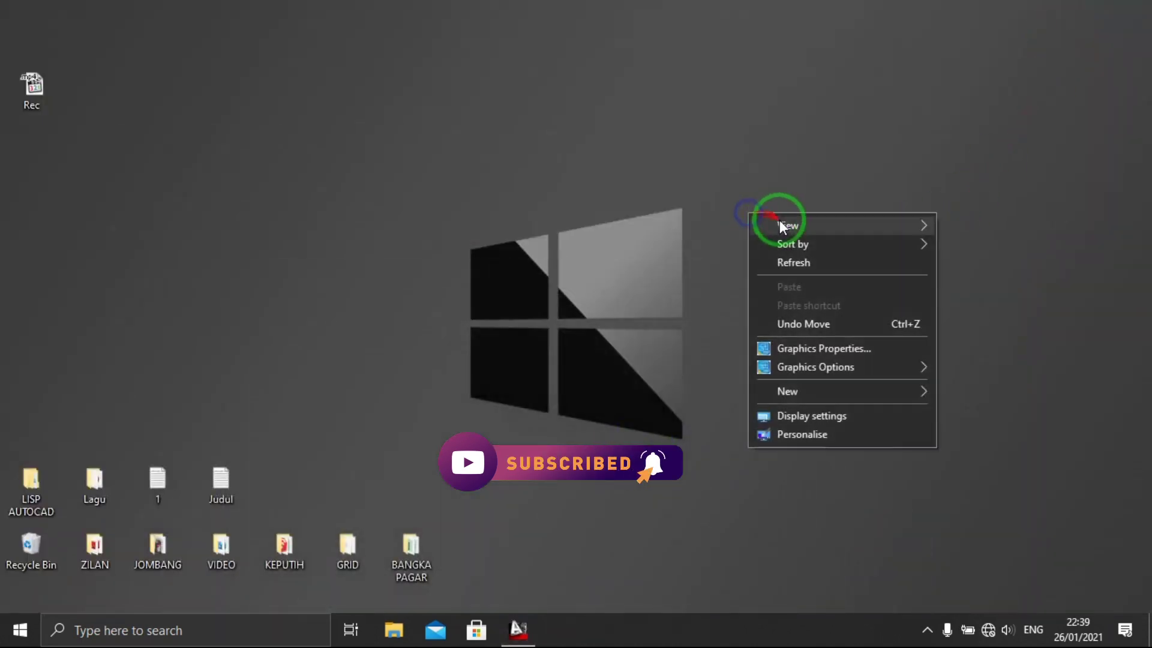
click(791, 261)
right_click(679, 183)
click(727, 231)
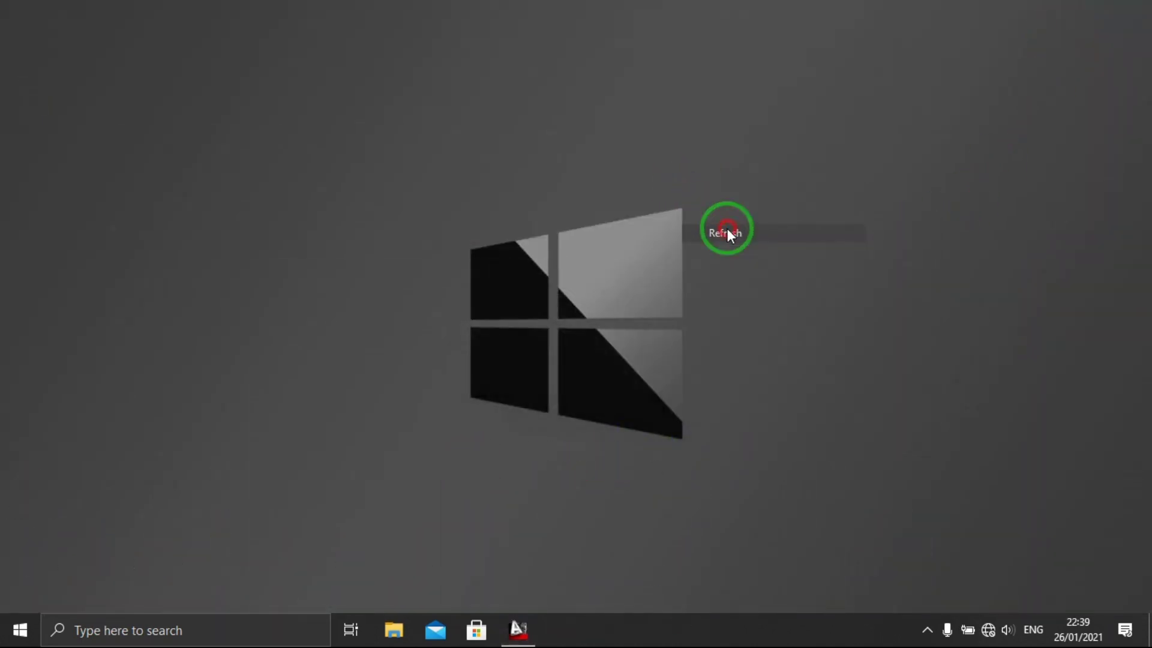
right_click(727, 228)
mouse_move(767, 241)
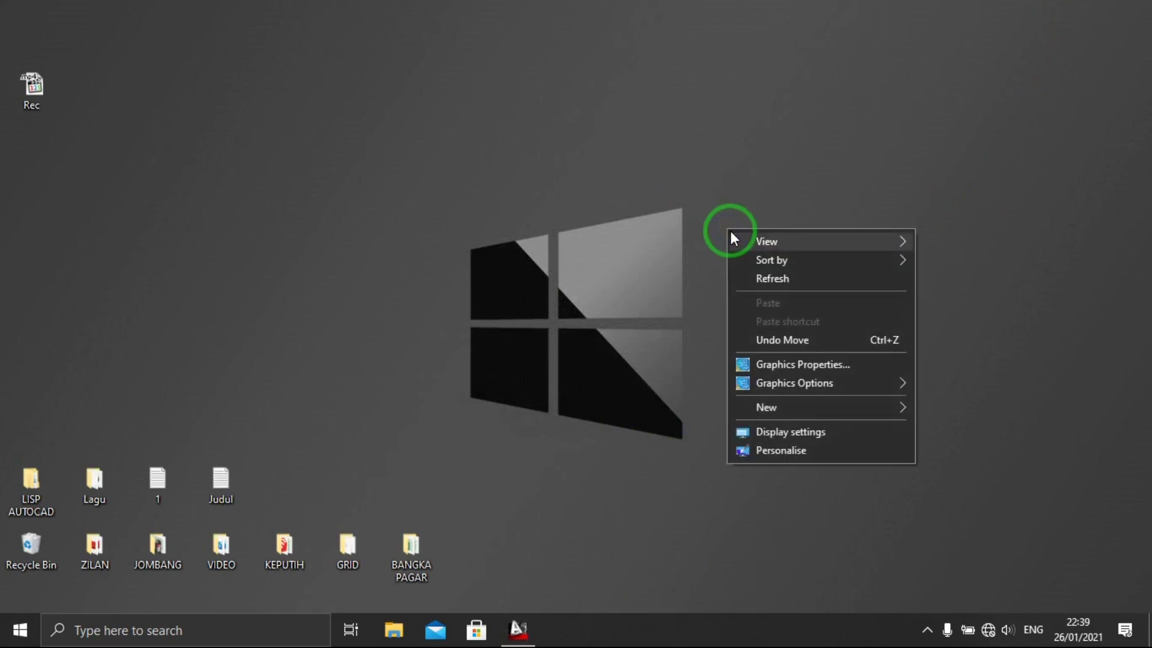
click(754, 280)
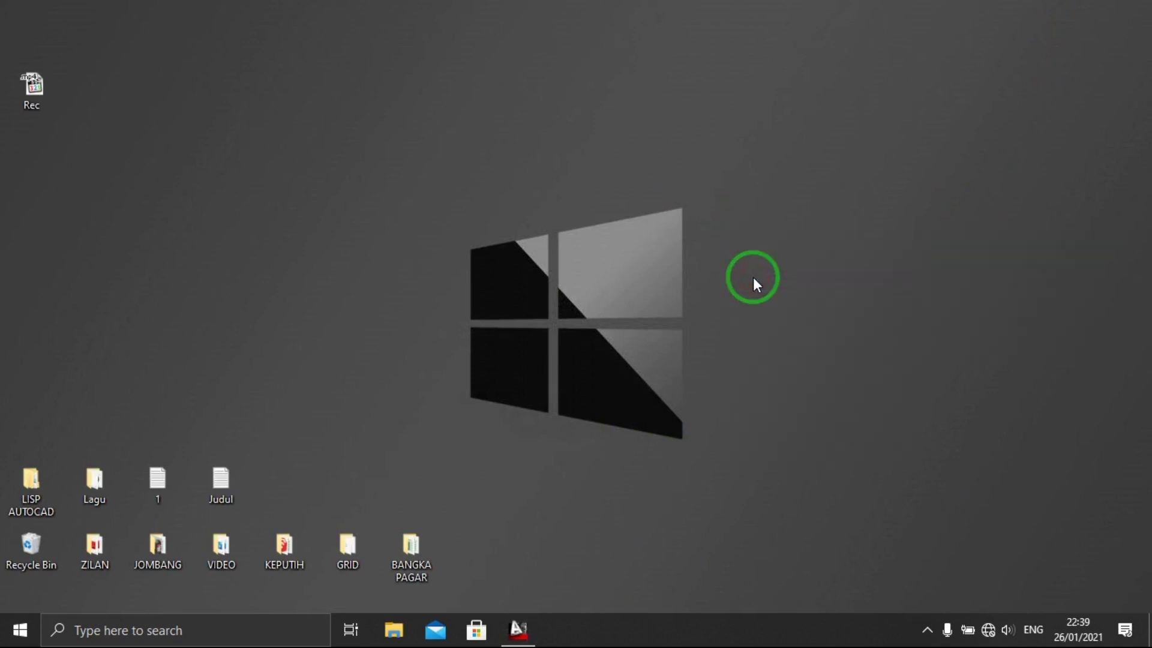